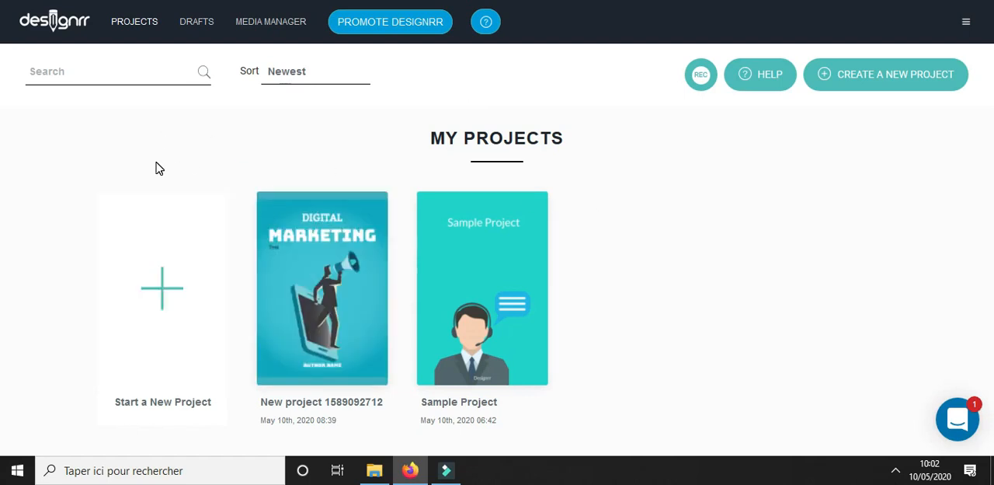
Start a new project from scratch and name the draft "Tester l'immobiler"
{"action": "left_click", "coordinate": [165, 288]}
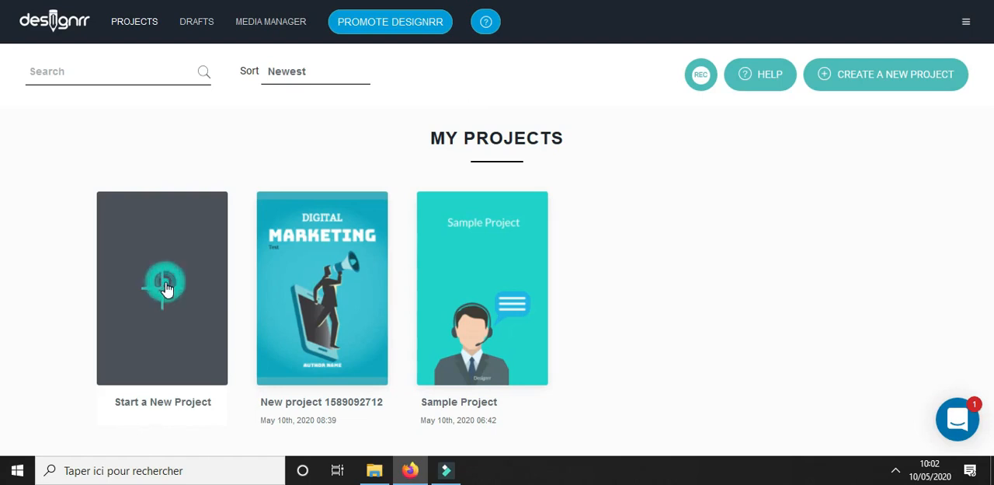
{"action": "triple_click", "coordinate": [335, 215]}
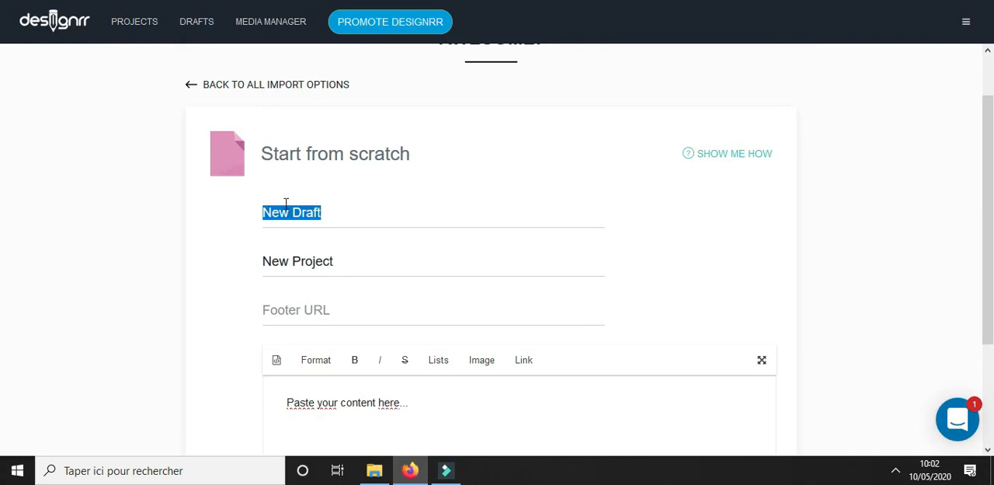
{"action": "type", "text": "Tester l'immobiler"}
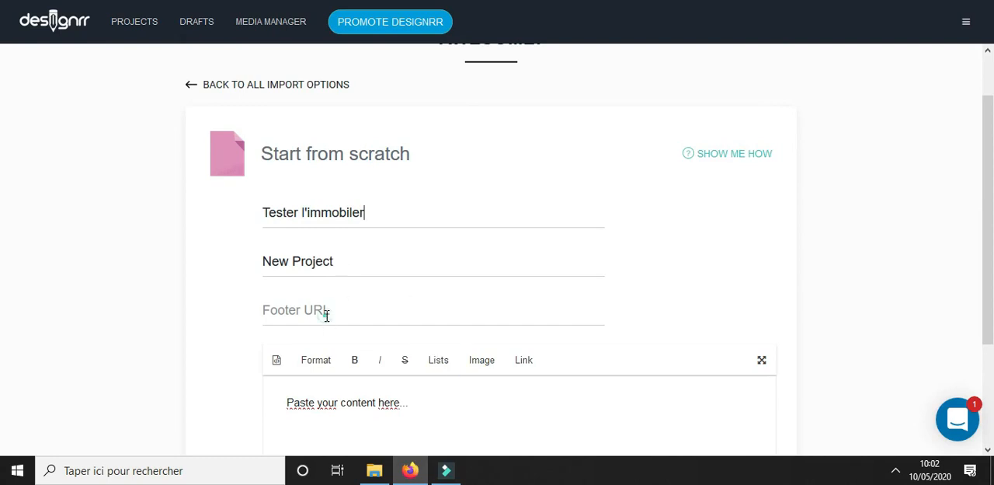
Enter "Je gagne des revenus passifs" as the footer URL and continue to the template selection
{"action": "left_click", "coordinate": [326, 315]}
{"action": "type", "text": "Je gagne"}
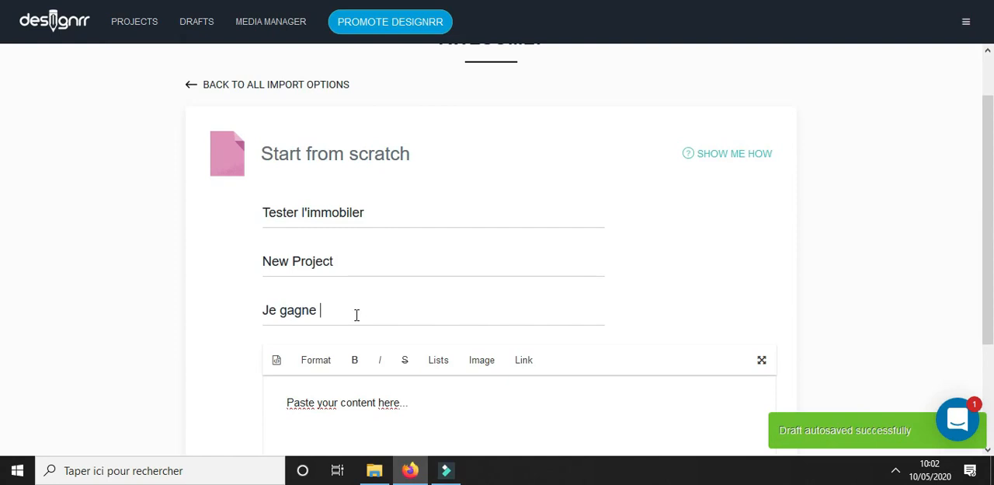
{"action": "type", "text": " des revenus p"}
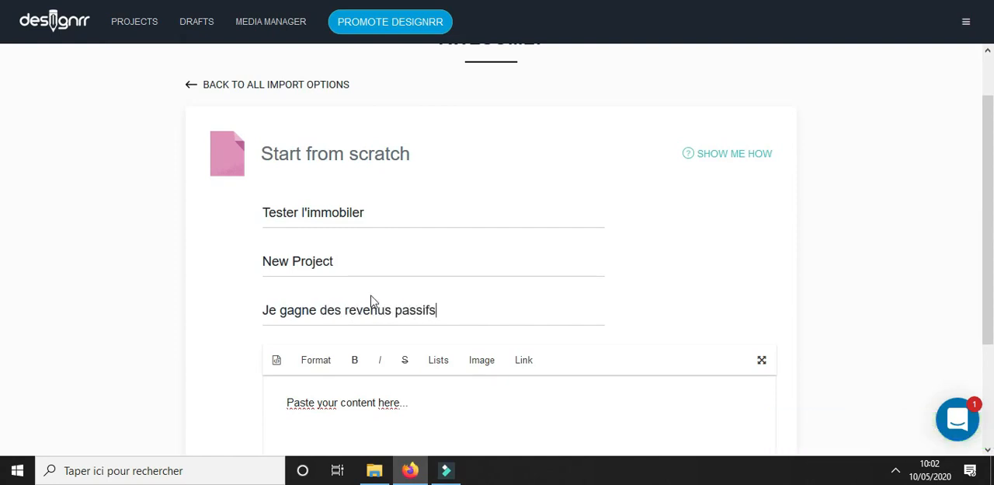
{"action": "type", "text": "assifs"}
{"action": "scroll", "coordinate": [571, 209], "scroll_direction": "down", "scroll_amount": 3}
{"action": "left_click", "coordinate": [726, 414]}
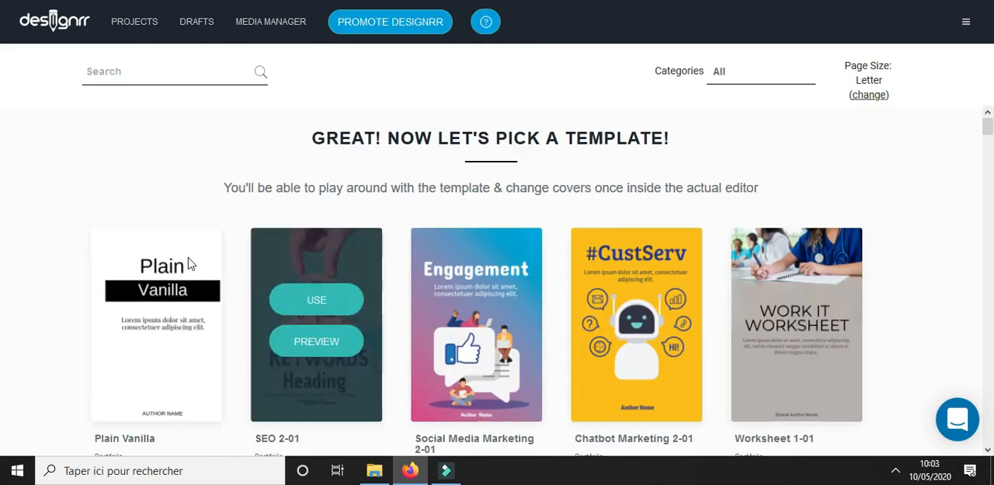
Browse the template gallery and use the Real Estate 2-01 template for the project
{"action": "scroll", "coordinate": [596, 305], "scroll_direction": "down", "scroll_amount": 1}
{"action": "scroll", "coordinate": [402, 293], "scroll_direction": "down", "scroll_amount": 3}
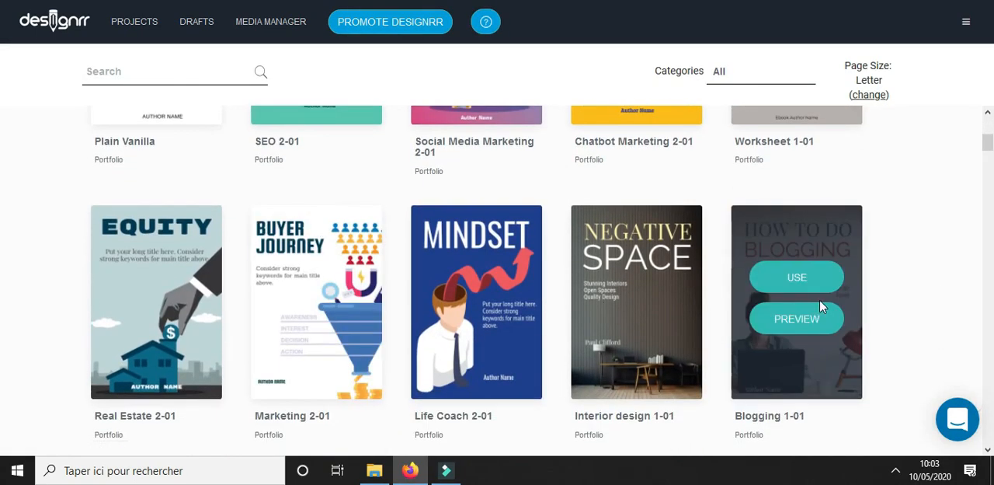
{"action": "scroll", "coordinate": [231, 295], "scroll_direction": "down", "scroll_amount": 2}
{"action": "scroll", "coordinate": [873, 365], "scroll_direction": "down", "scroll_amount": 5}
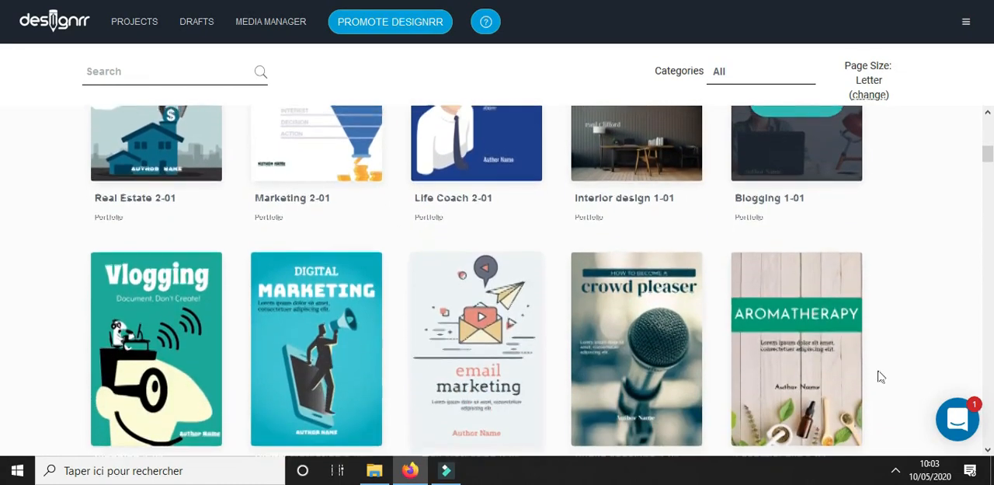
{"action": "scroll", "coordinate": [723, 327], "scroll_direction": "down", "scroll_amount": 3}
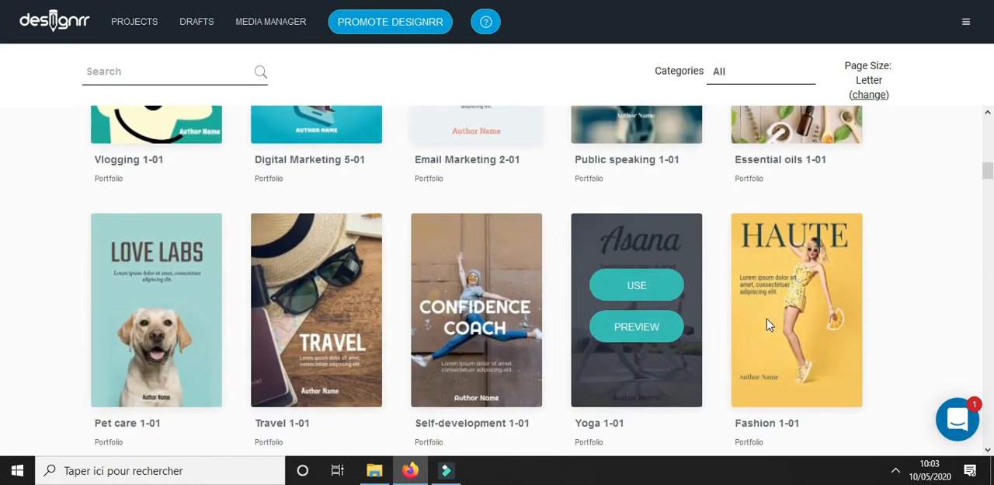
{"action": "scroll", "coordinate": [324, 299], "scroll_direction": "up", "scroll_amount": 7}
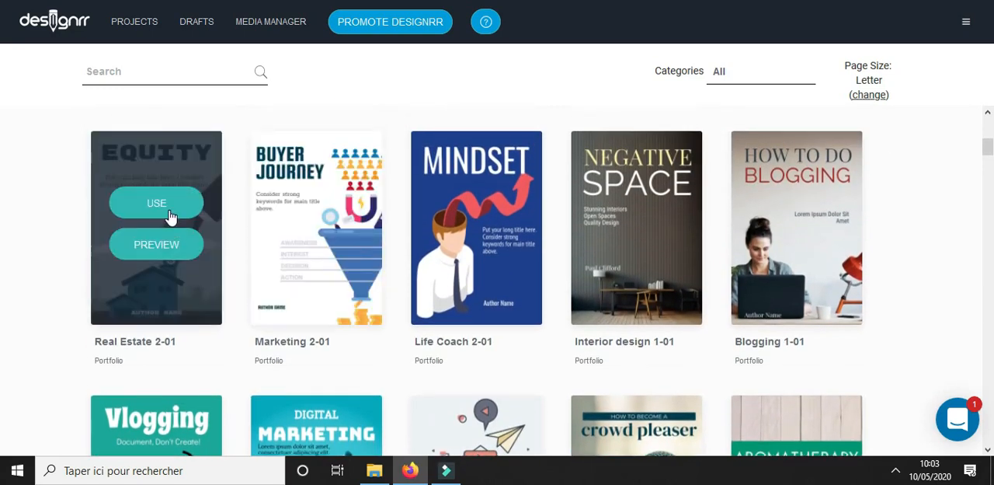
{"action": "left_click", "coordinate": [169, 208]}
Select the EQUITY heading text on the cover page and try to change its text colour
{"action": "scroll", "coordinate": [523, 204], "scroll_direction": "down", "scroll_amount": 10}
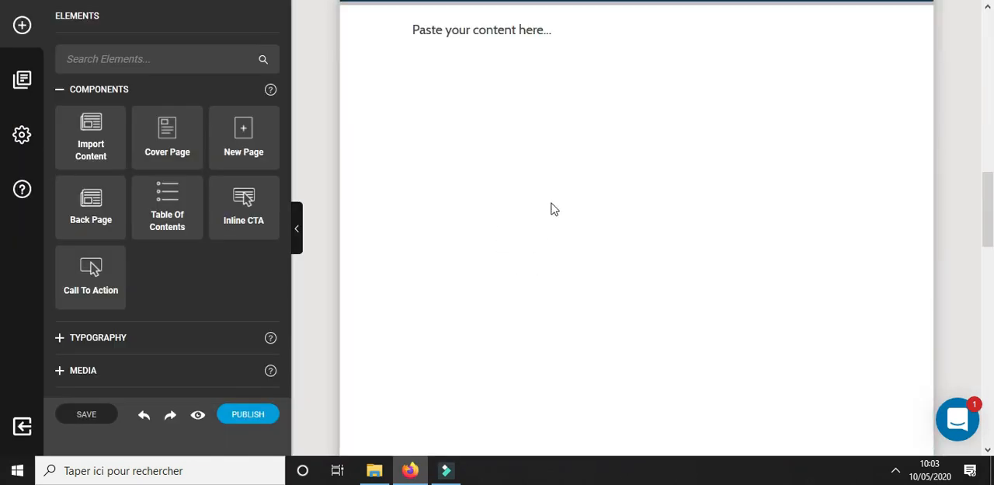
{"action": "scroll", "coordinate": [546, 226], "scroll_direction": "up", "scroll_amount": 10}
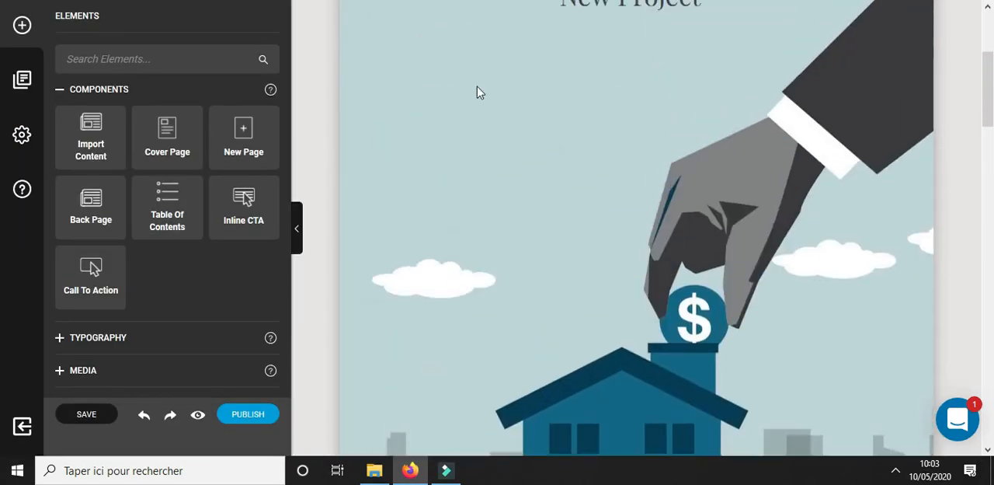
{"action": "scroll", "coordinate": [570, 226], "scroll_direction": "up", "scroll_amount": 5}
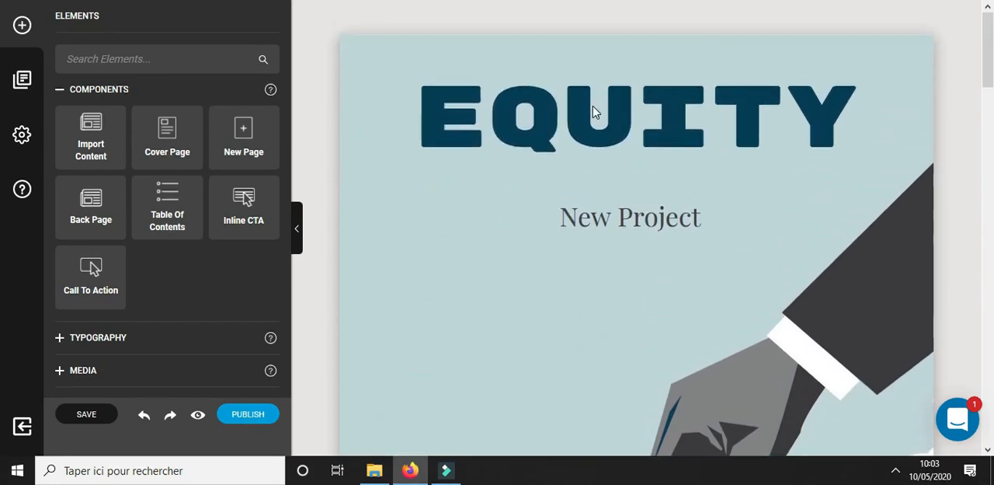
{"action": "left_click", "coordinate": [676, 114]}
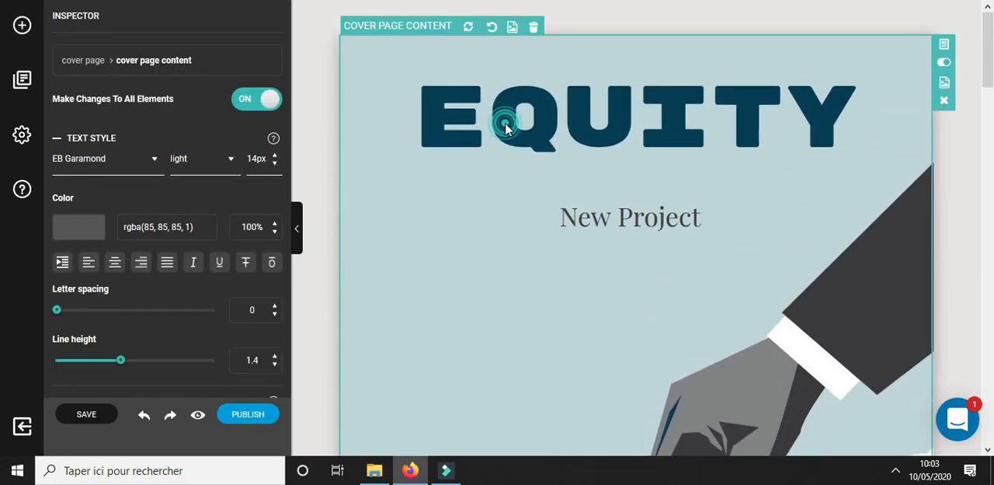
{"action": "left_click", "coordinate": [505, 123]}
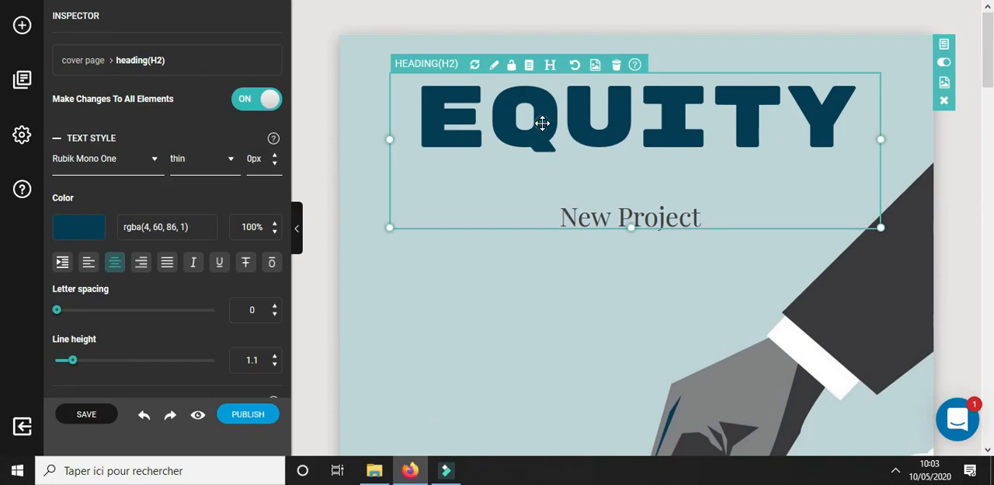
{"action": "left_click", "coordinate": [543, 123]}
{"action": "double_click", "coordinate": [544, 123]}
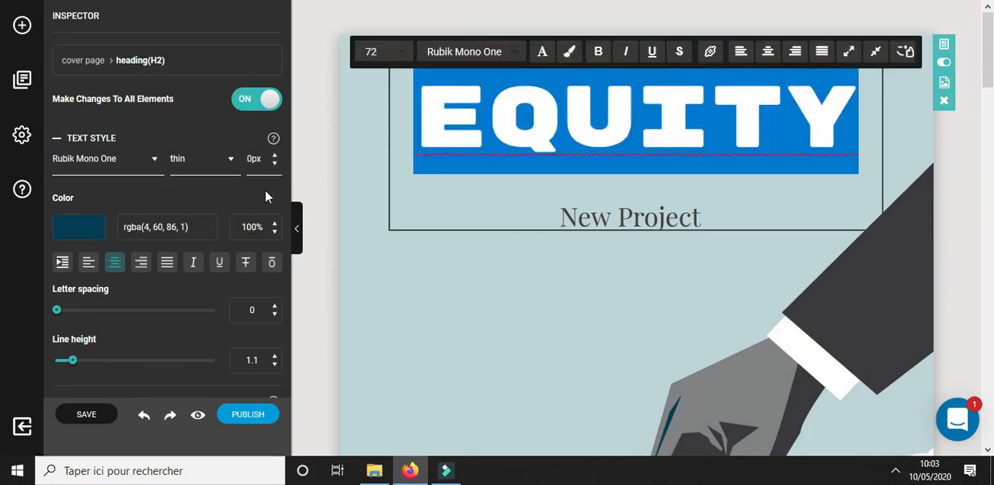
{"action": "left_click", "coordinate": [79, 230]}
{"action": "left_click", "coordinate": [427, 286]}
{"action": "left_click", "coordinate": [567, 309]}
{"action": "left_click", "coordinate": [637, 331]}
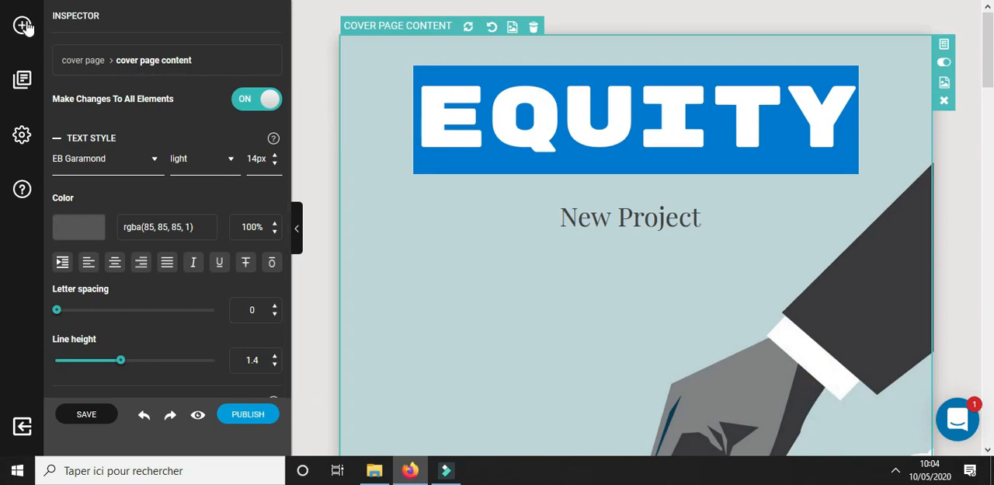
Open the project settings and compare the landscape page sizes with the portrait ones
{"action": "left_click", "coordinate": [22, 135]}
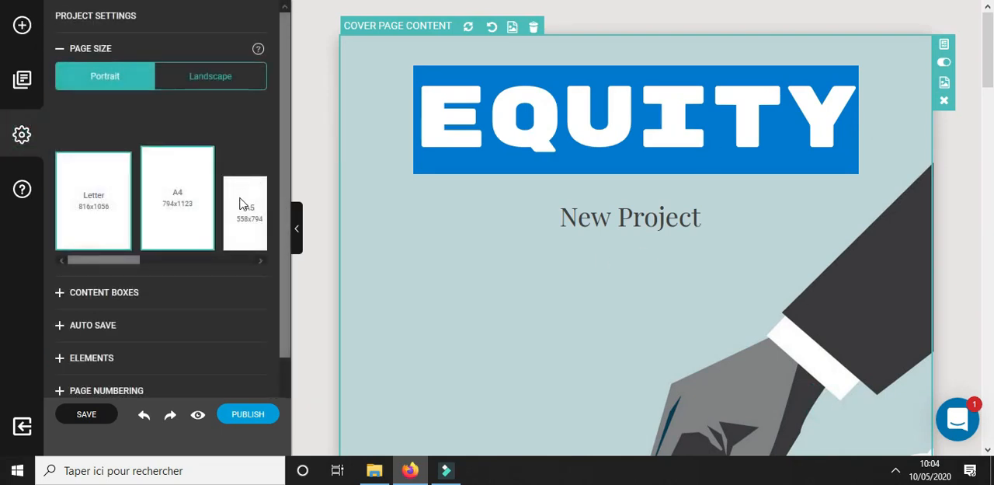
{"action": "left_click_drag", "start_coordinate": [287, 101], "coordinate": [288, 178]}
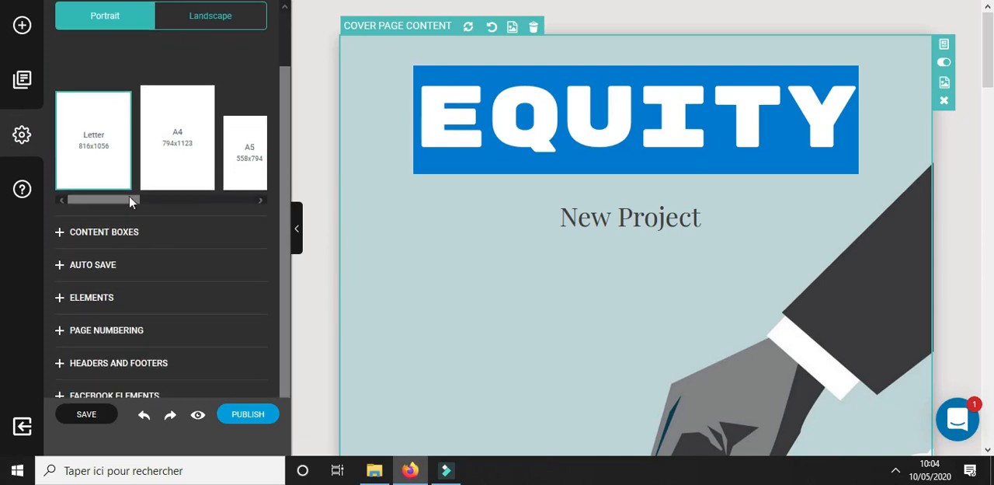
{"action": "left_click", "coordinate": [223, 28]}
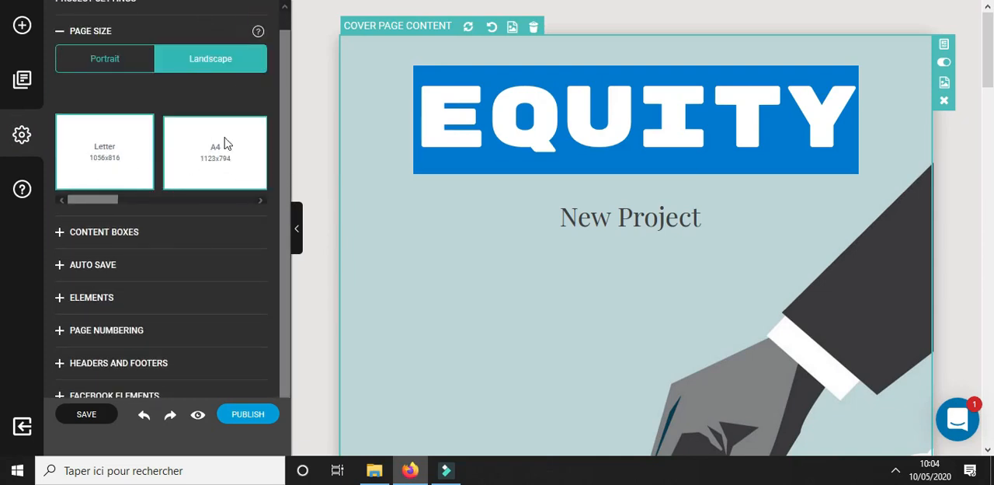
{"action": "left_click", "coordinate": [120, 62]}
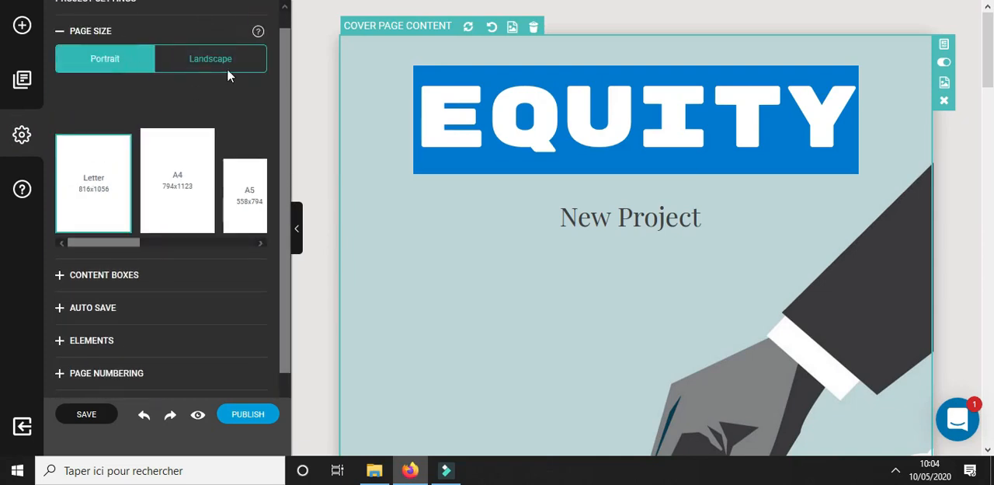
Examine the Content Boxes options and the Free Element Dragging option in the project settings
{"action": "left_click", "coordinate": [68, 275]}
{"action": "scroll", "coordinate": [120, 282], "scroll_direction": "down", "scroll_amount": 1}
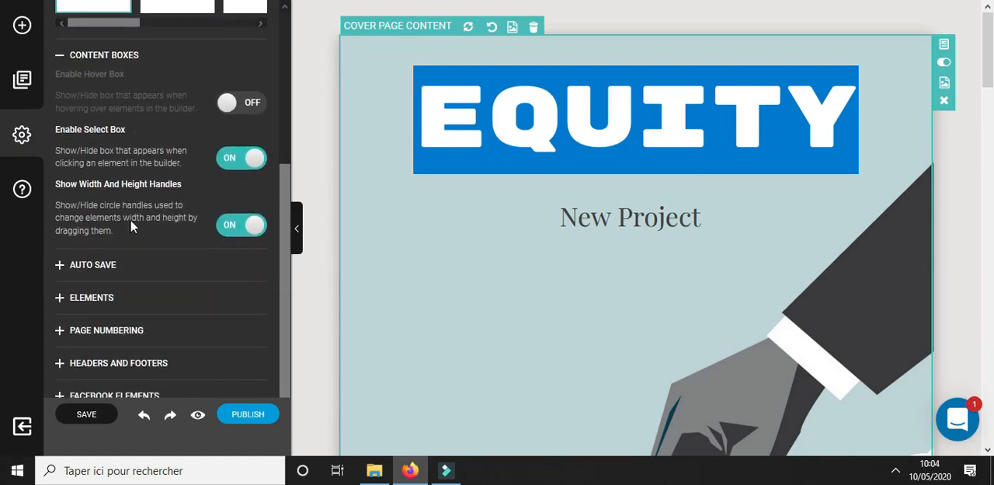
{"action": "left_click", "coordinate": [60, 56]}
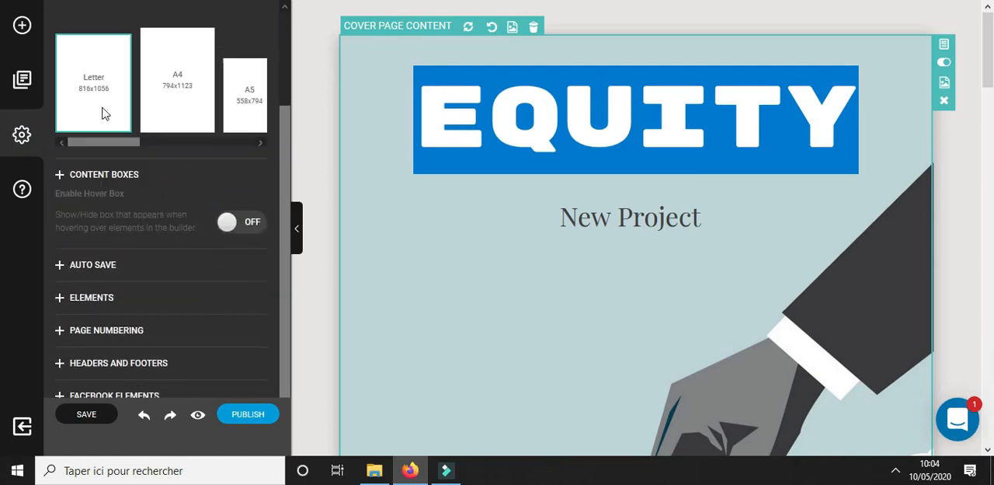
{"action": "left_click", "coordinate": [63, 300]}
{"action": "scroll", "coordinate": [189, 321], "scroll_direction": "down", "scroll_amount": 2}
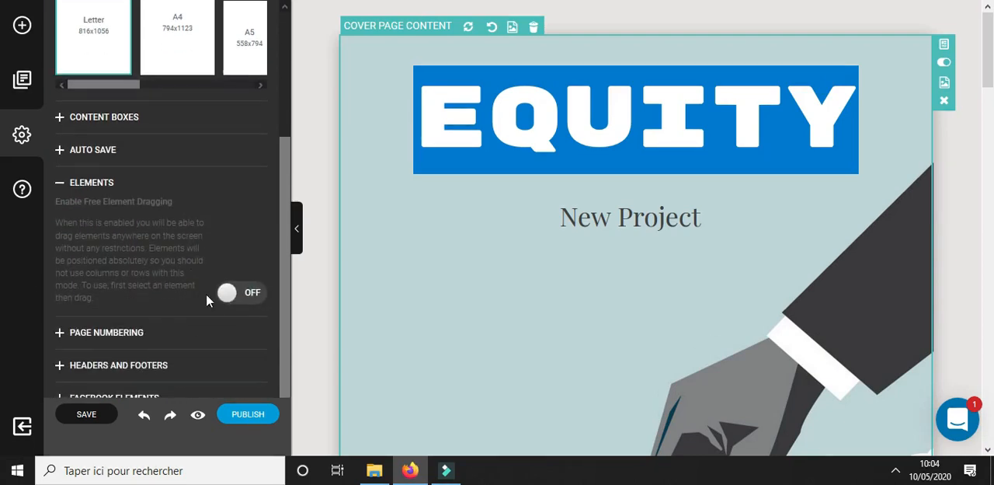
{"action": "left_click", "coordinate": [60, 184]}
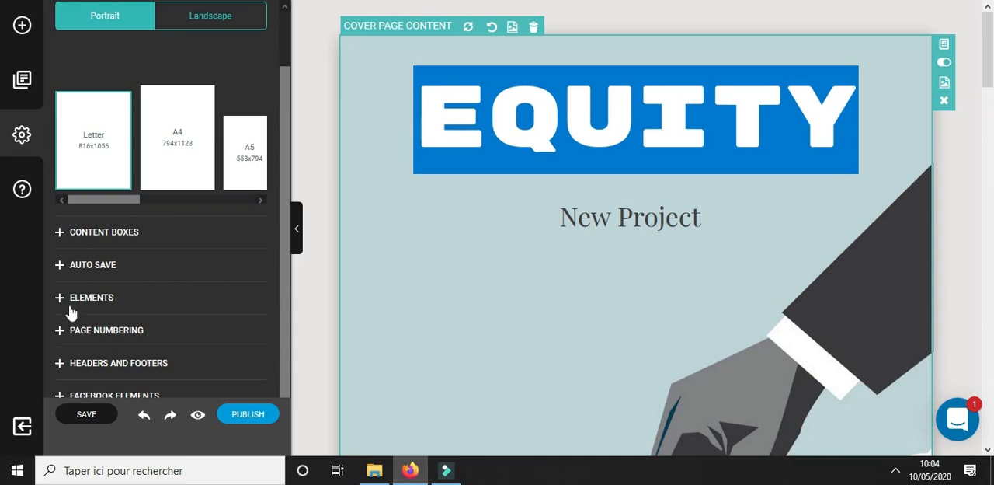
Turn on the page numbering label with the text "Page" and check it in the page footer
{"action": "left_click", "coordinate": [62, 330]}
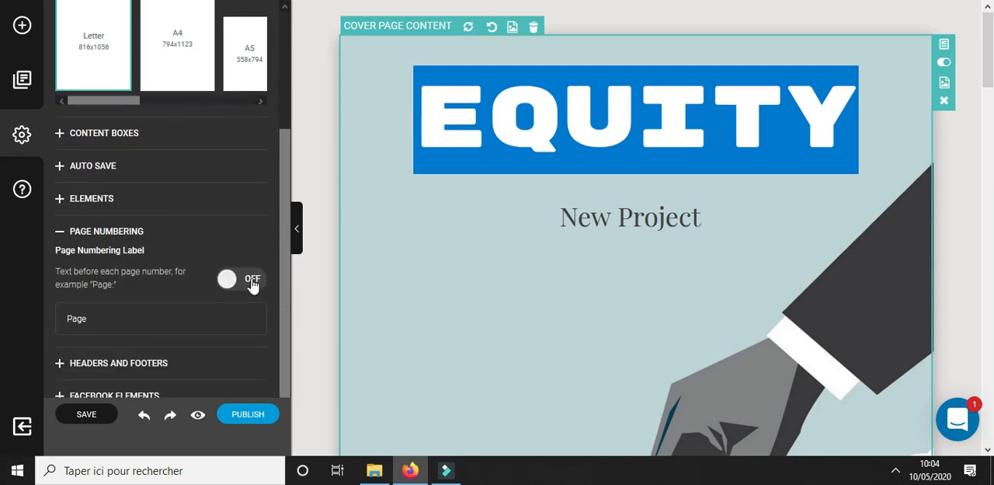
{"action": "left_click", "coordinate": [229, 281]}
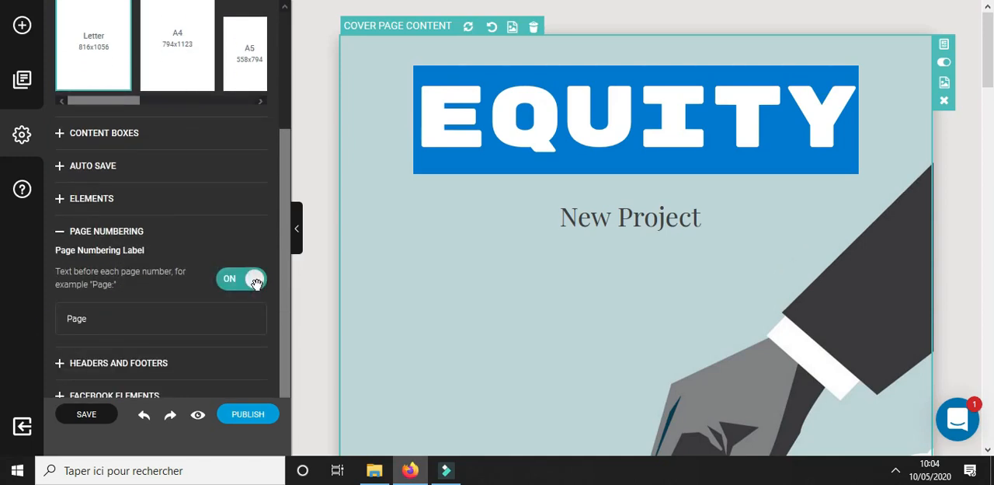
{"action": "scroll", "coordinate": [482, 226], "scroll_direction": "down", "scroll_amount": 5}
{"action": "scroll", "coordinate": [660, 362], "scroll_direction": "down", "scroll_amount": 2}
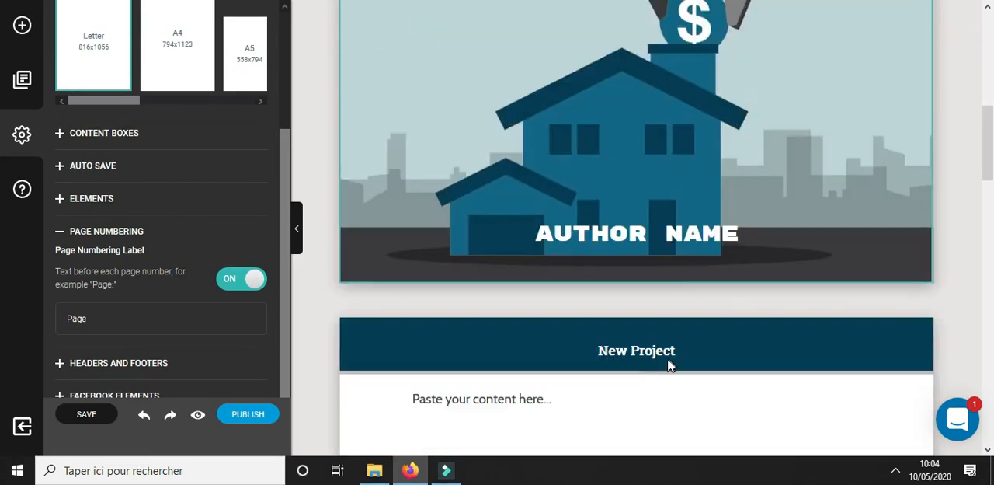
{"action": "scroll", "coordinate": [747, 348], "scroll_direction": "down", "scroll_amount": 2}
{"action": "scroll", "coordinate": [686, 341], "scroll_direction": "down", "scroll_amount": 8}
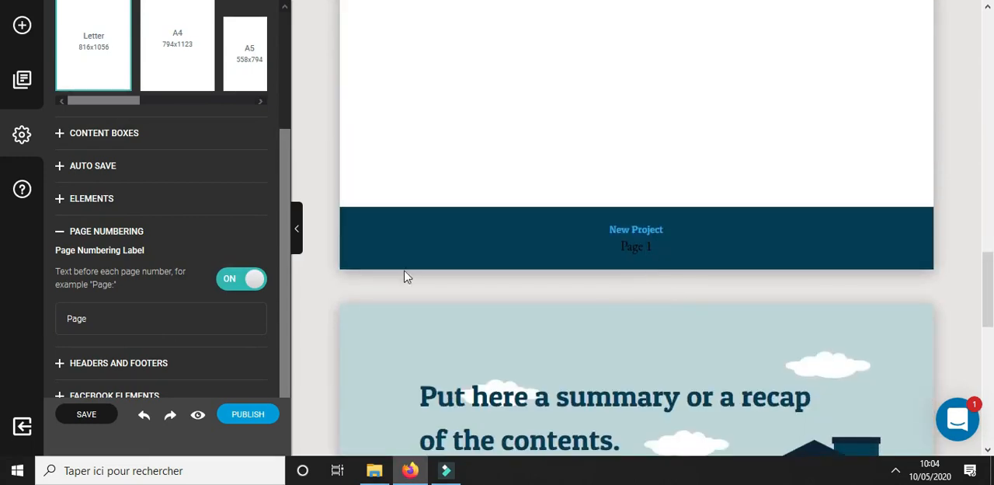
{"action": "left_click", "coordinate": [59, 233]}
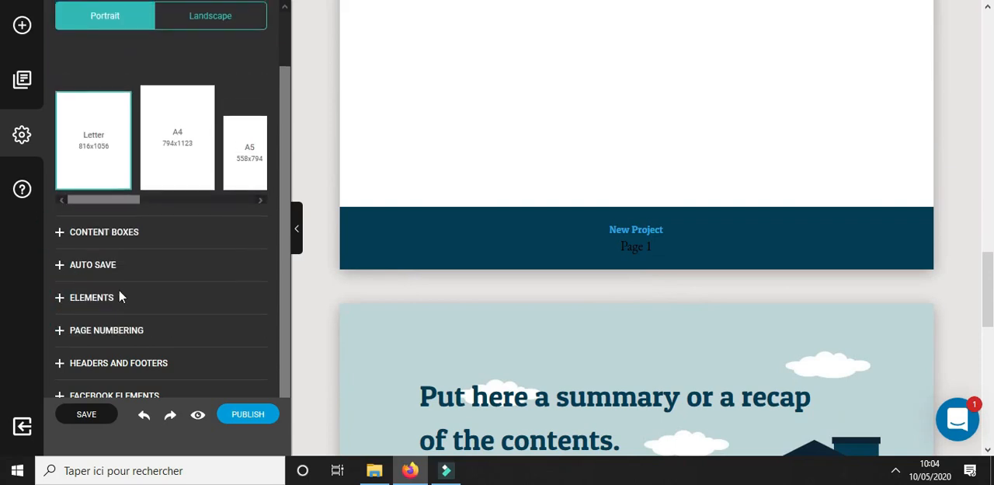
Turn the project's headers and footers off and back on to see their effect on the pages
{"action": "left_click", "coordinate": [68, 363]}
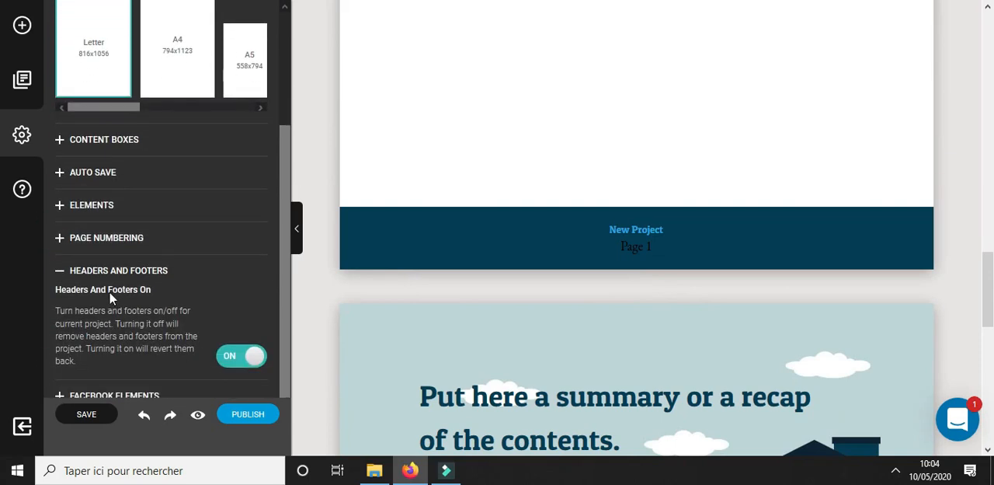
{"action": "left_click", "coordinate": [255, 355]}
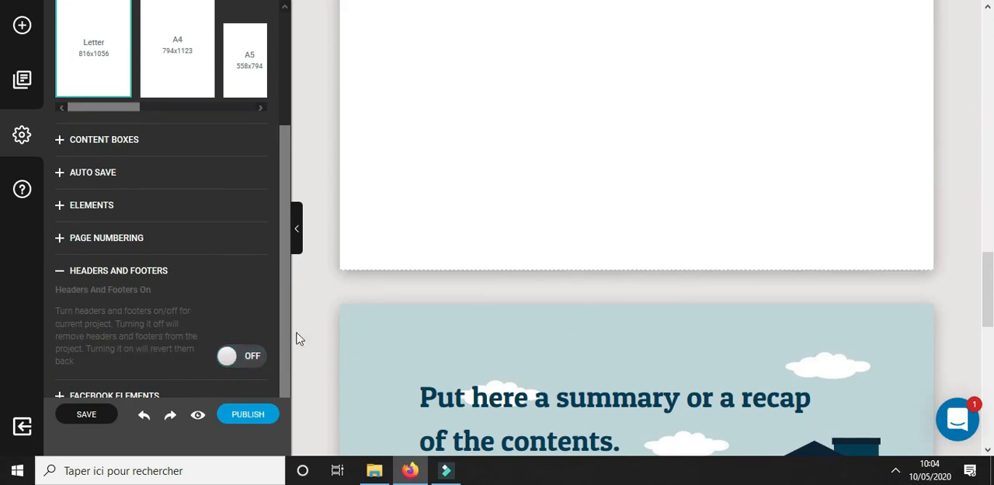
{"action": "left_click", "coordinate": [230, 355]}
{"action": "left_click", "coordinate": [59, 271]}
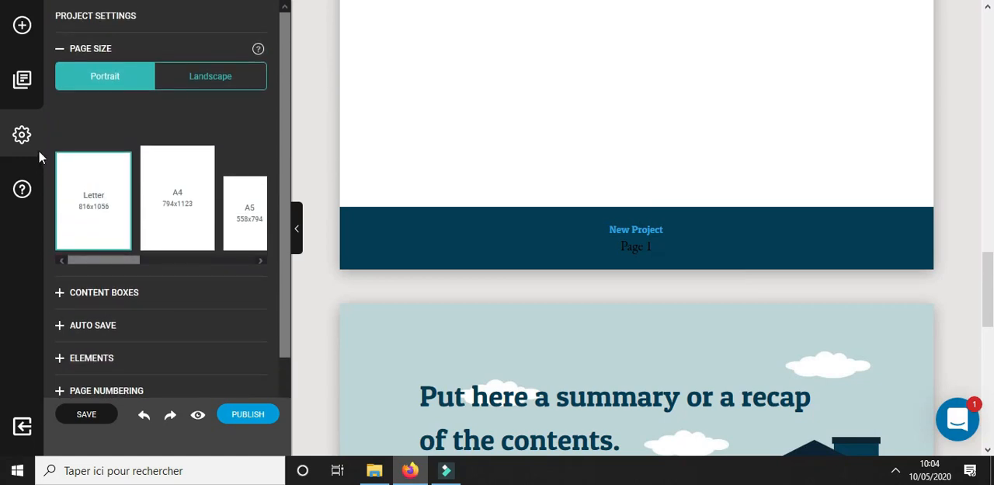
Add an Import Content component to the first content page and choose Word DOCX as the import source
{"action": "left_click", "coordinate": [21, 25]}
{"action": "left_click_drag", "start_coordinate": [205, 142], "coordinate": [619, 255]}
{"action": "scroll", "coordinate": [621, 257], "scroll_direction": "down", "scroll_amount": 3}
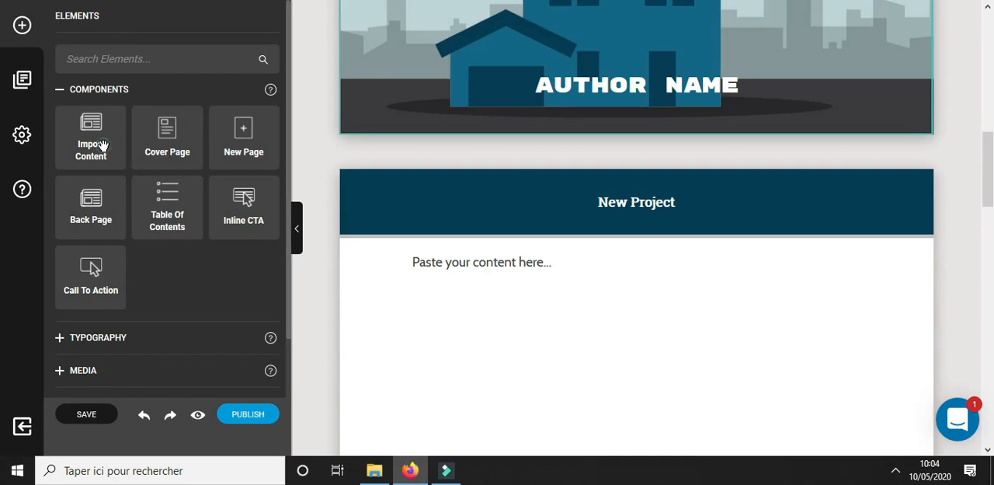
{"action": "left_click_drag", "start_coordinate": [127, 126], "coordinate": [608, 344]}
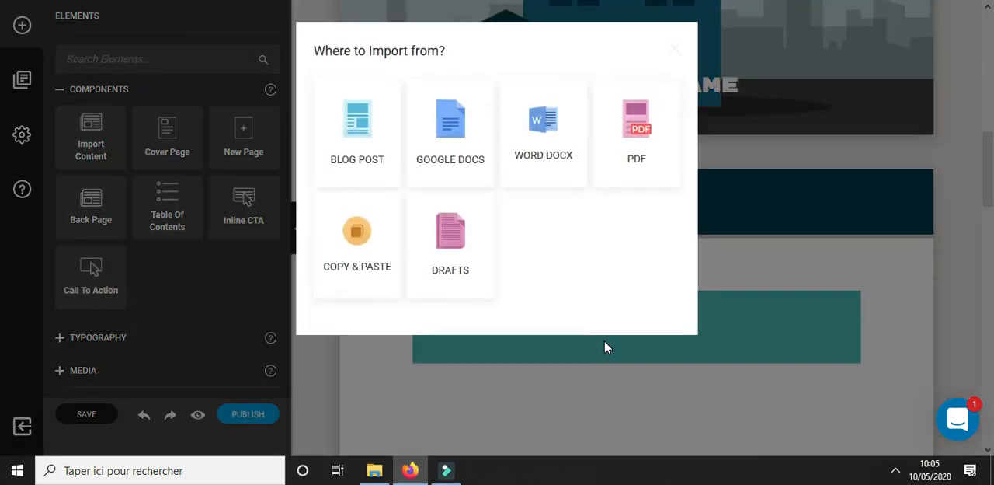
{"action": "left_click", "coordinate": [535, 124]}
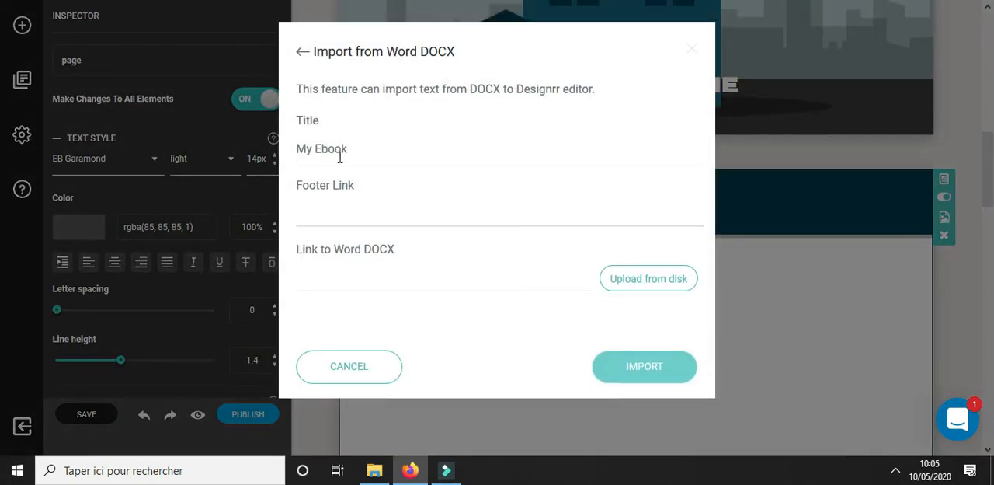
Set the import title to "L'immobilier de demain" and the footer link to "revenus passif illimité"
{"action": "left_click", "coordinate": [339, 156]}
{"action": "left_click", "coordinate": [345, 213]}
{"action": "triple_click", "coordinate": [351, 149]}
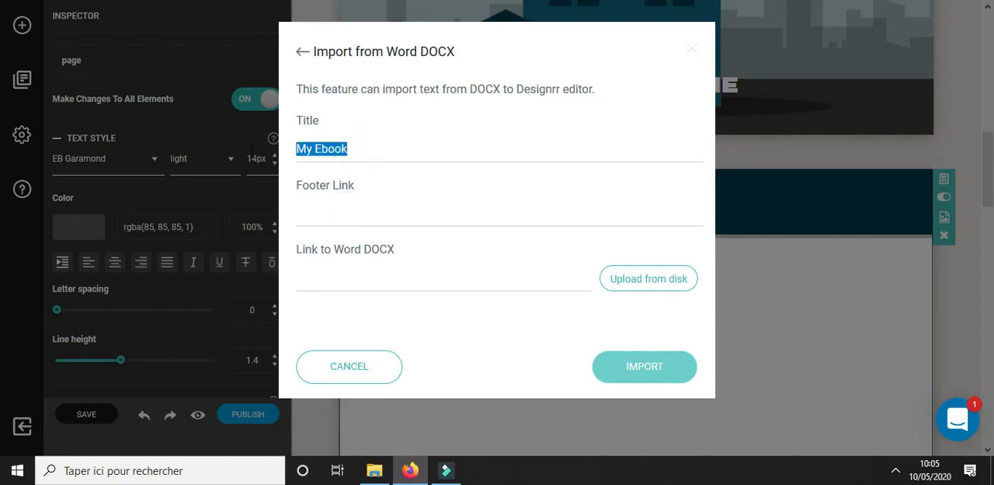
{"action": "type", "text": "Lim"}
{"action": "key", "text": "BackSpace"}
{"action": "key", "text": "BackSpace"}
{"action": "type", "text": "'immobil"}
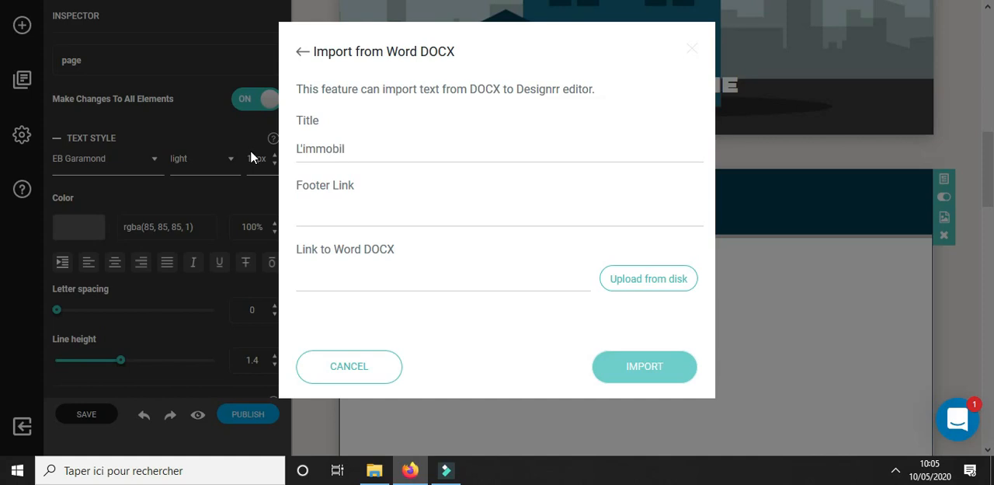
{"action": "type", "text": "ier de demain"}
{"action": "left_click", "coordinate": [349, 220]}
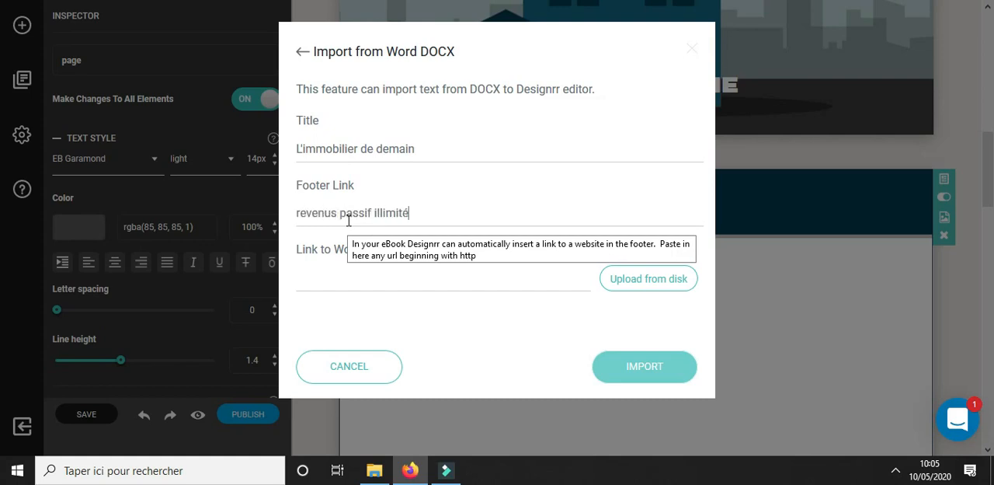
Upload the Word document Relu_TACTIQU-EZ-MOI from disk and import it into the project
{"action": "left_click", "coordinate": [679, 283]}
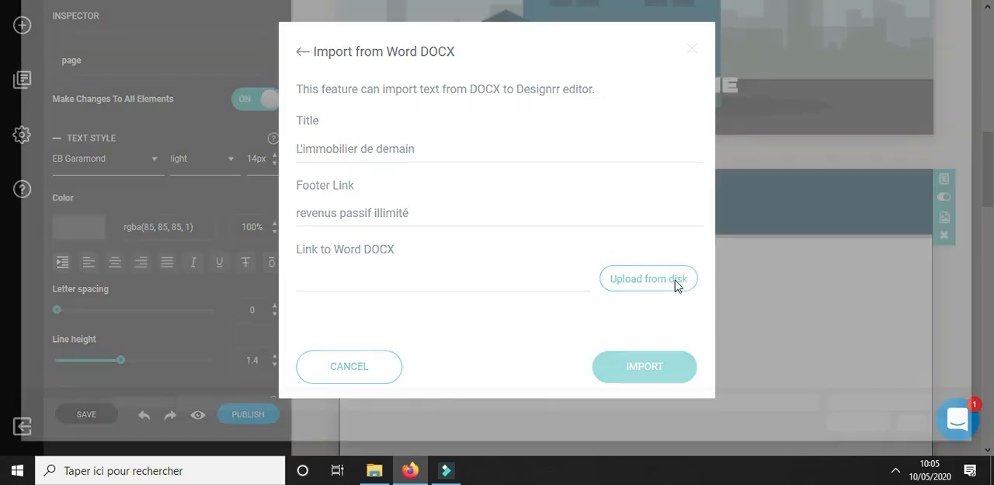
{"action": "left_click", "coordinate": [171, 56]}
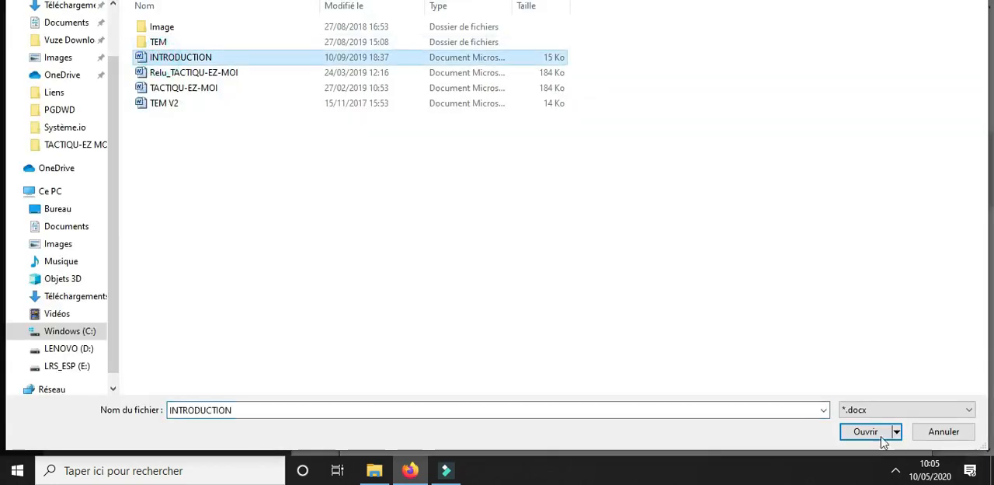
{"action": "left_click", "coordinate": [195, 74]}
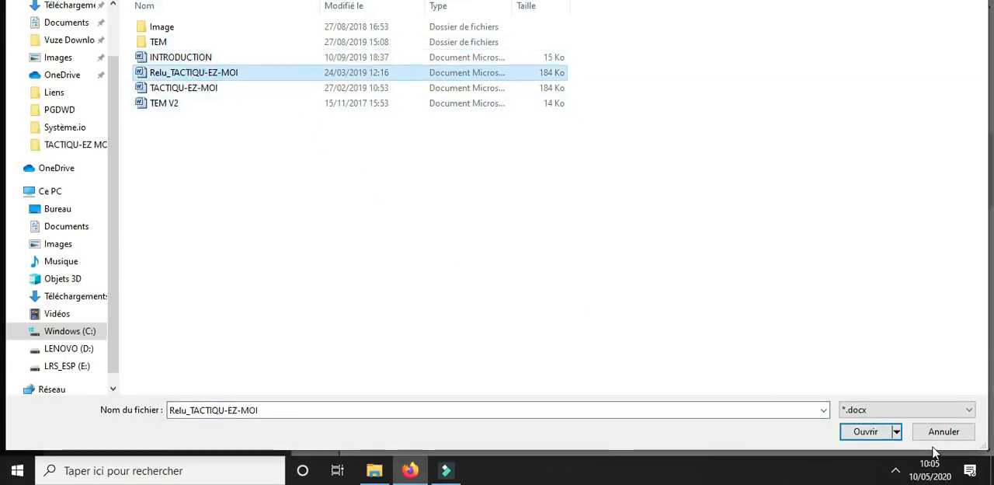
{"action": "left_click", "coordinate": [865, 432]}
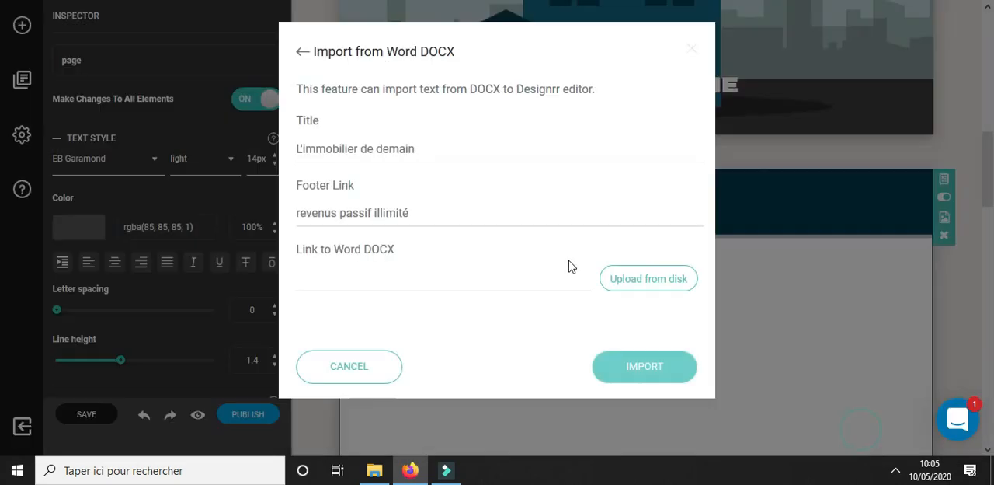
{"action": "left_click", "coordinate": [635, 371]}
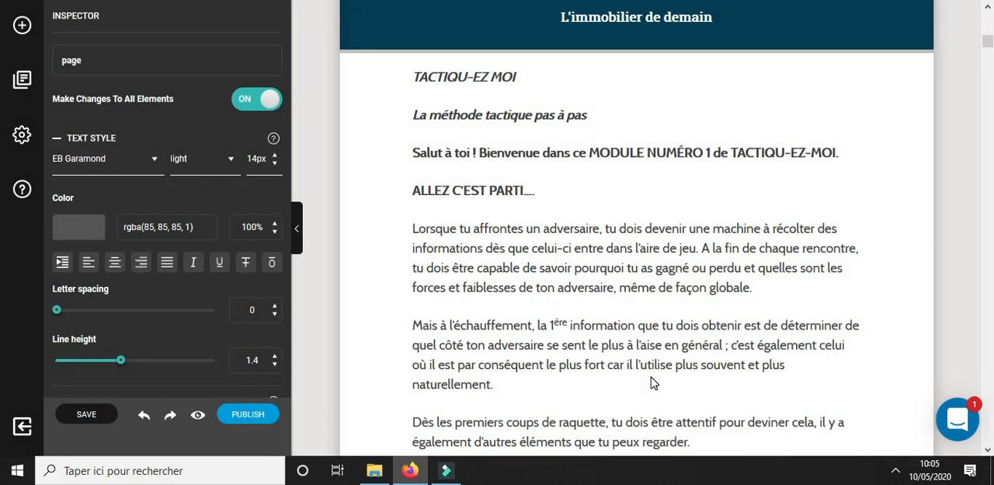
Replace the AUTHOR NAME placeholder on the cover page with the author's full name
{"action": "scroll", "coordinate": [642, 313], "scroll_direction": "up", "scroll_amount": 3}
{"action": "scroll", "coordinate": [667, 314], "scroll_direction": "down", "scroll_amount": 7}
{"action": "left_click_drag", "start_coordinate": [989, 47], "coordinate": [988, 19]}
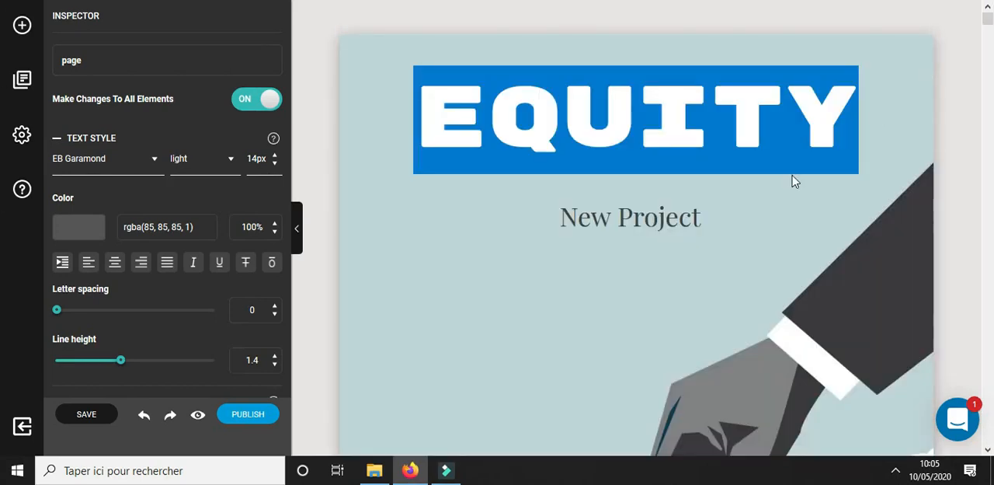
{"action": "scroll", "coordinate": [738, 236], "scroll_direction": "down", "scroll_amount": 8}
{"action": "scroll", "coordinate": [732, 302], "scroll_direction": "up", "scroll_amount": 4}
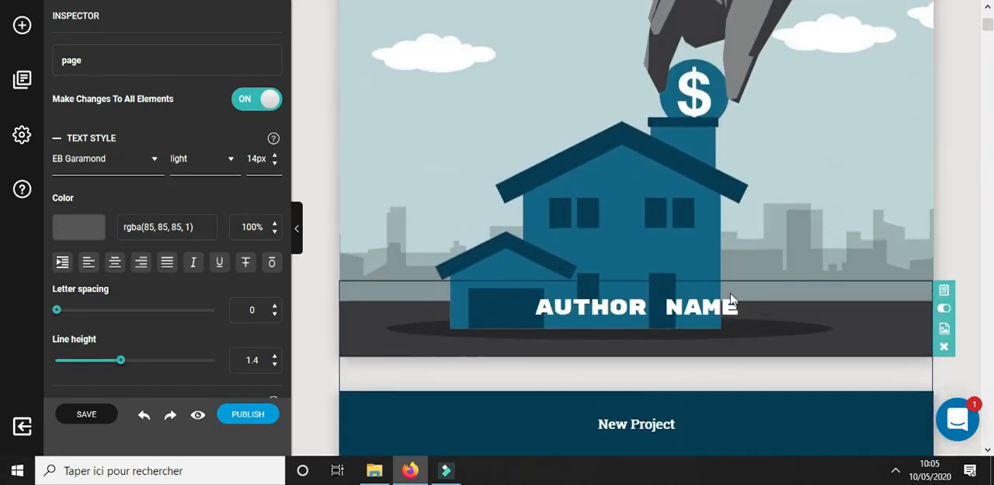
{"action": "left_click", "coordinate": [628, 310]}
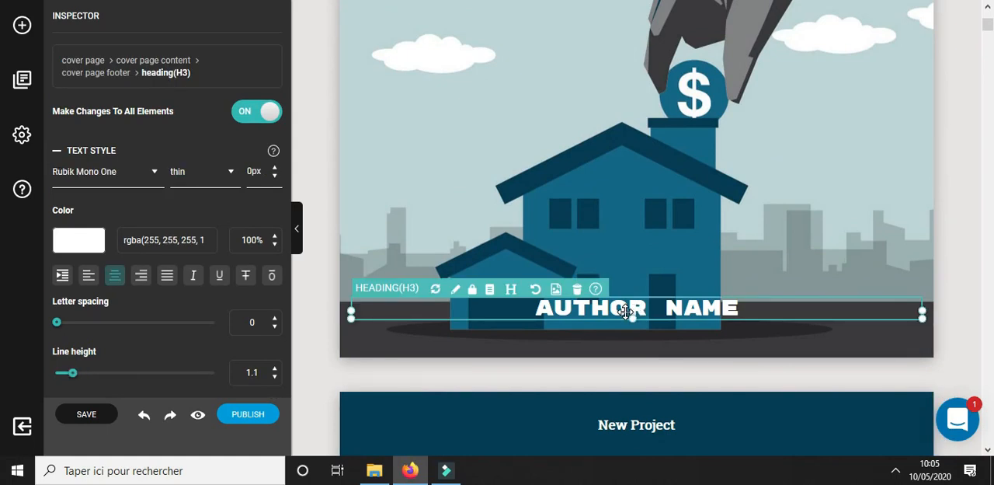
{"action": "left_click", "coordinate": [628, 311]}
{"action": "left_click_drag", "start_coordinate": [739, 308], "coordinate": [512, 308]}
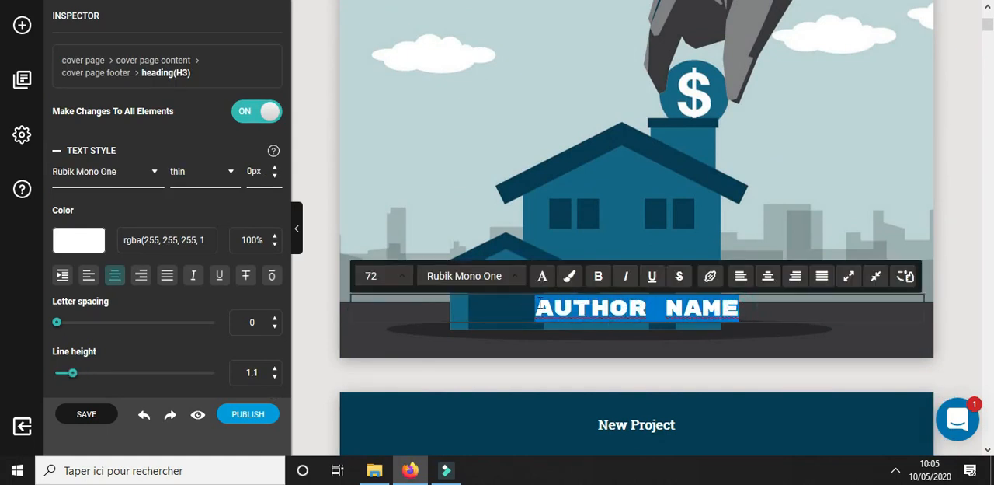
{"action": "type", "text": "JONAS MITONGA"}
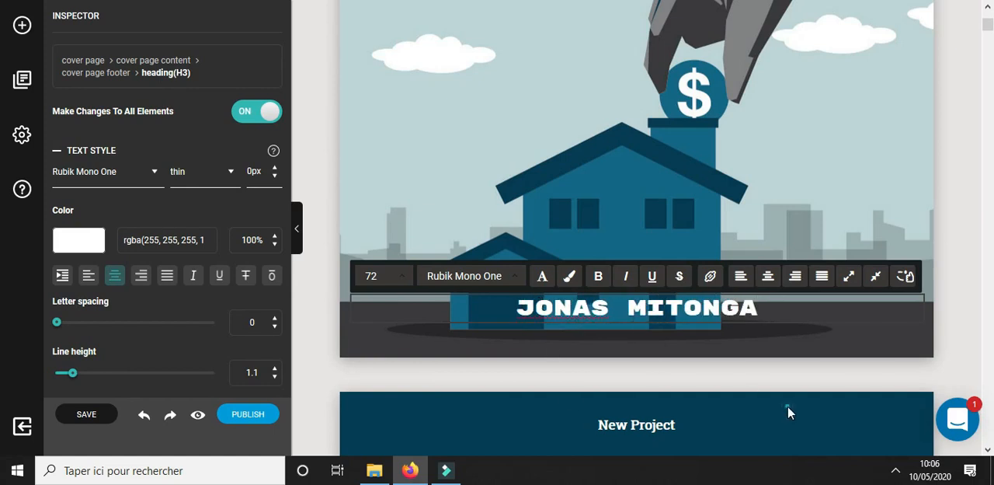
{"action": "left_click", "coordinate": [766, 411]}
Set the "Pink gerbera up" image as the background of the "Paste your content here..." page
{"action": "scroll", "coordinate": [766, 411], "scroll_direction": "down", "scroll_amount": 3}
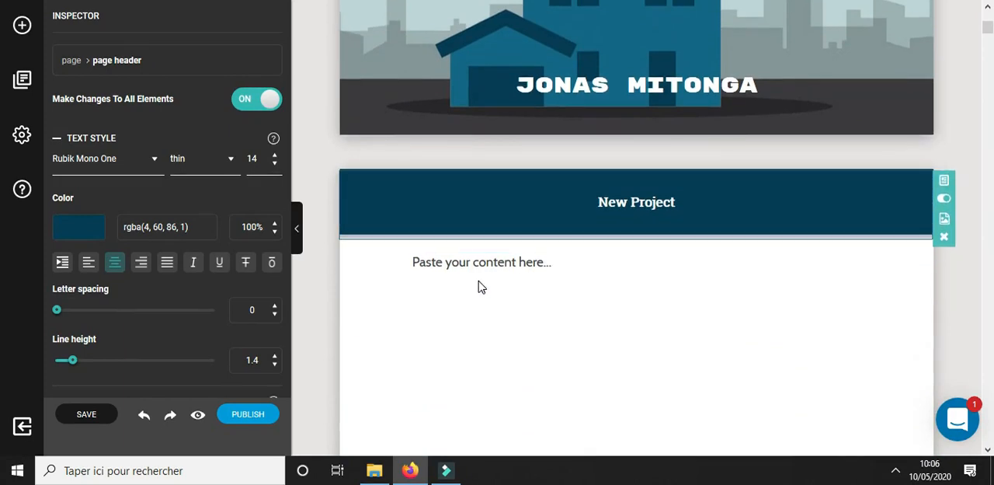
{"action": "left_click", "coordinate": [452, 273]}
{"action": "scroll", "coordinate": [753, 160], "scroll_direction": "down", "scroll_amount": 2}
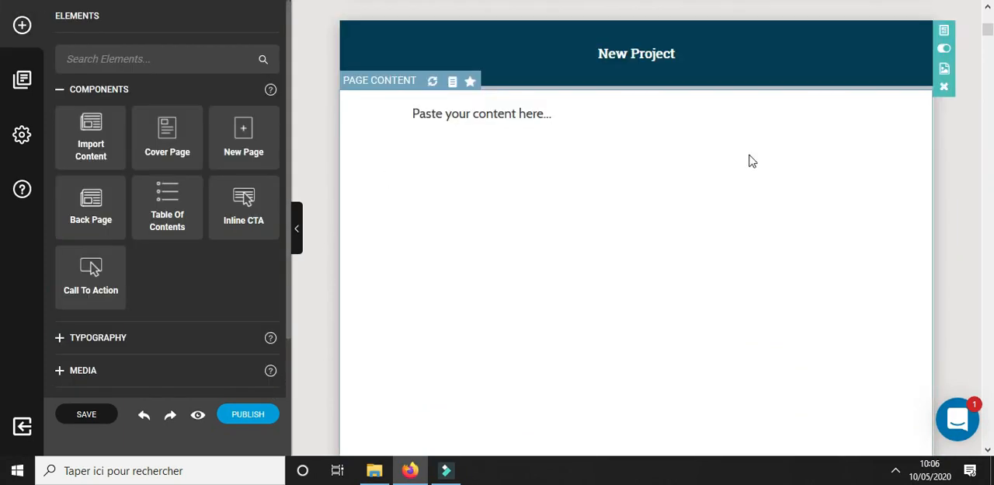
{"action": "left_click", "coordinate": [947, 31]}
{"action": "left_click", "coordinate": [811, 212]}
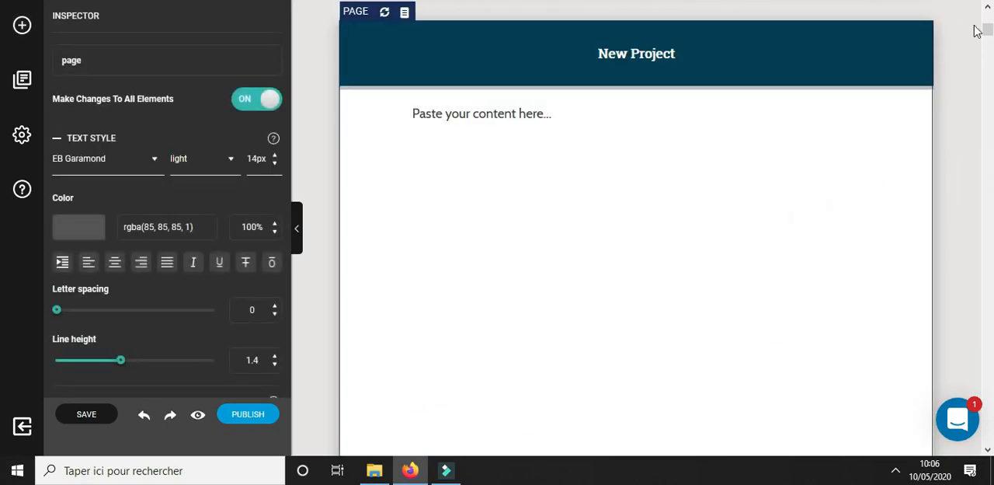
{"action": "left_click", "coordinate": [945, 71]}
{"action": "mouse_move", "coordinate": [531, 283]}
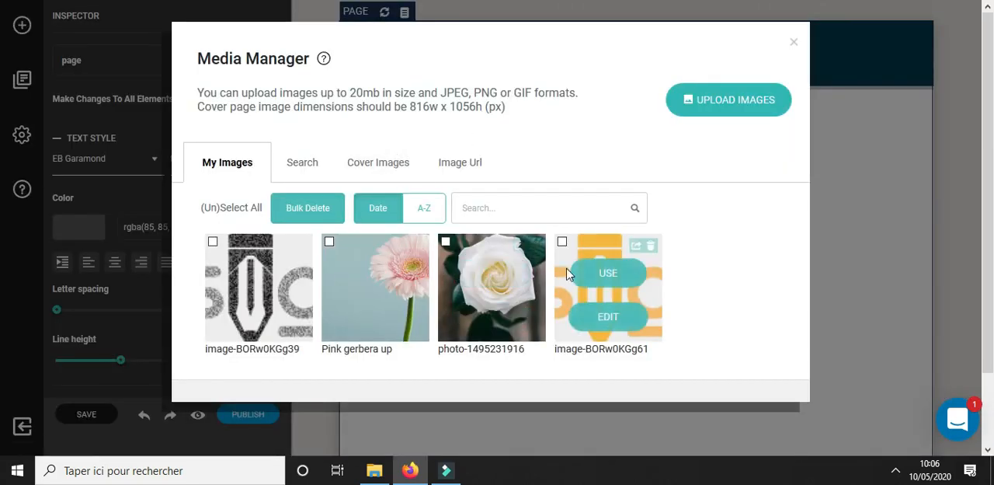
{"action": "left_click", "coordinate": [386, 273]}
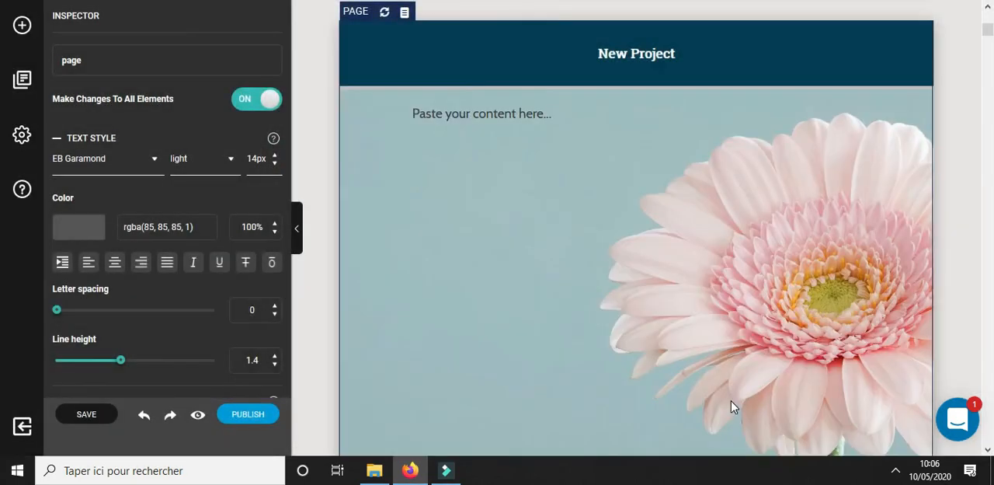
Apply the "Pink gerbera up" image as the background of the imported "L'immobilier de demain" page
{"action": "scroll", "coordinate": [633, 165], "scroll_direction": "down", "scroll_amount": 1}
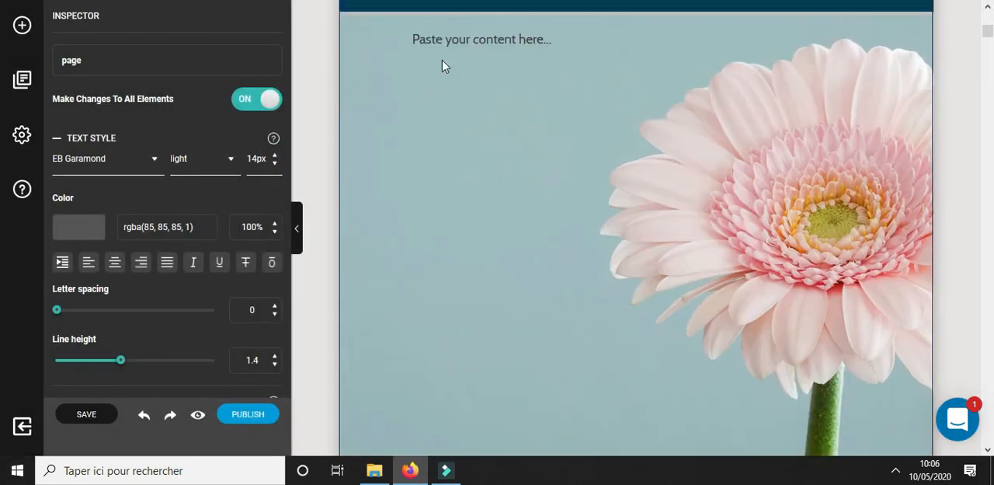
{"action": "scroll", "coordinate": [677, 269], "scroll_direction": "down", "scroll_amount": 8}
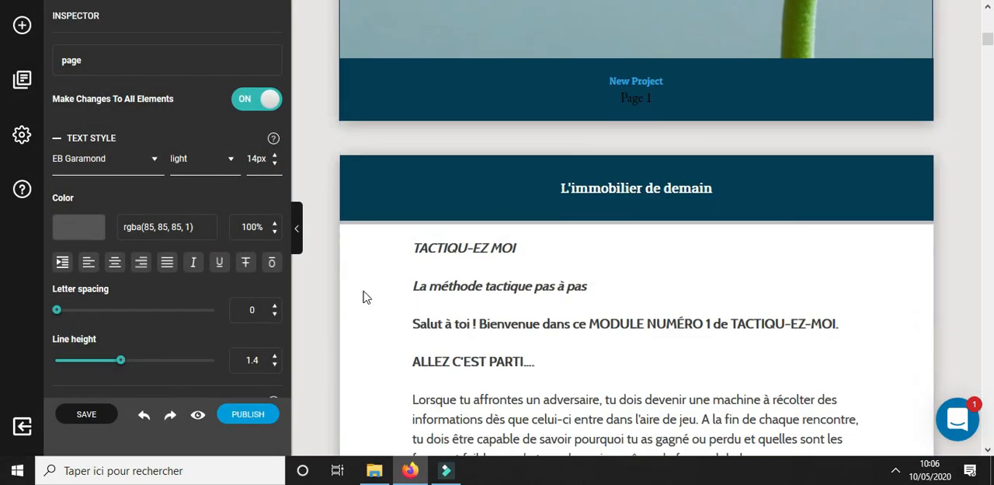
{"action": "scroll", "coordinate": [735, 133], "scroll_direction": "up", "scroll_amount": 4}
{"action": "scroll", "coordinate": [748, 259], "scroll_direction": "down", "scroll_amount": 4}
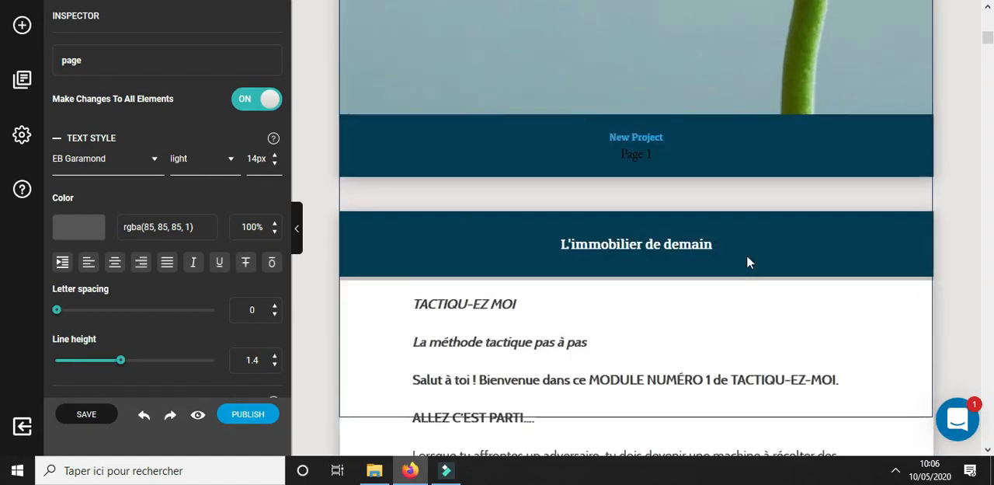
{"action": "left_click", "coordinate": [851, 251]}
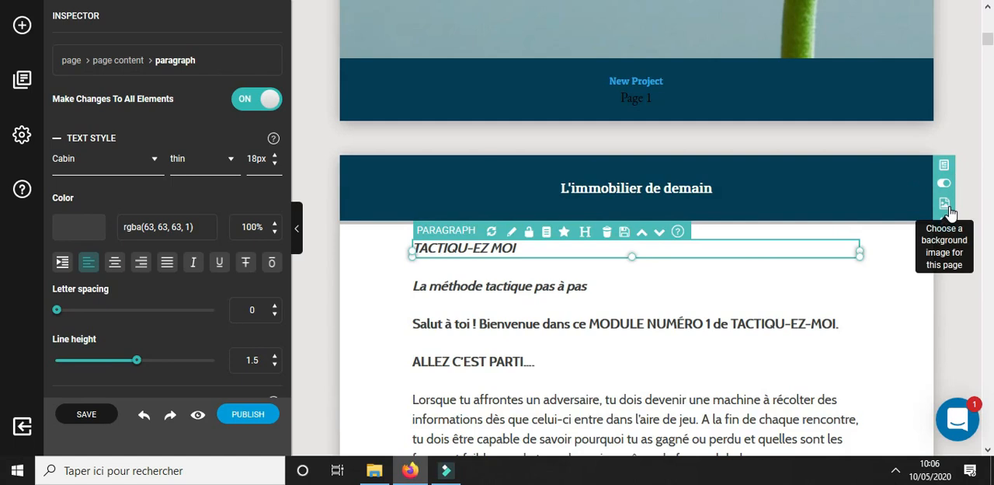
{"action": "left_click", "coordinate": [948, 209]}
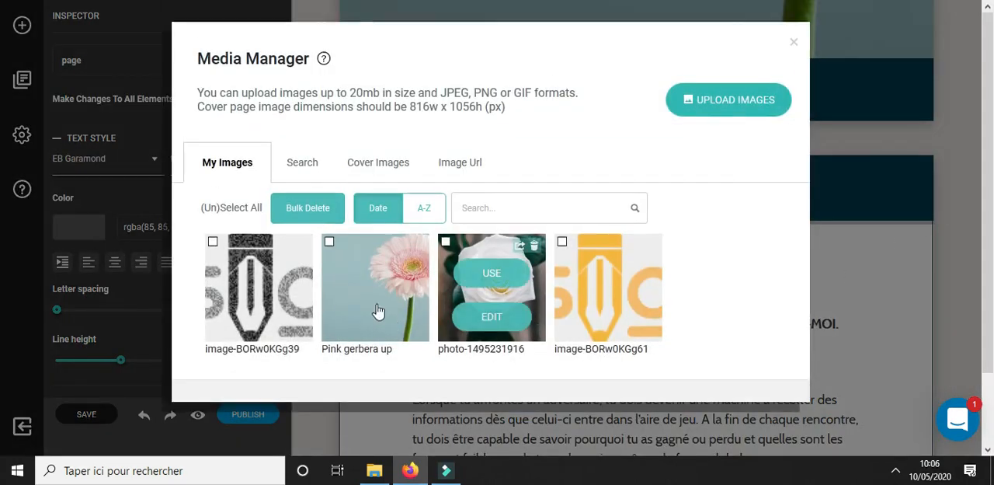
{"action": "left_click", "coordinate": [372, 274]}
Delete the "Paste your content here..." placeholder paragraph from the page after the cover
{"action": "scroll", "coordinate": [659, 247], "scroll_direction": "down", "scroll_amount": 3}
{"action": "scroll", "coordinate": [659, 247], "scroll_direction": "down", "scroll_amount": 1}
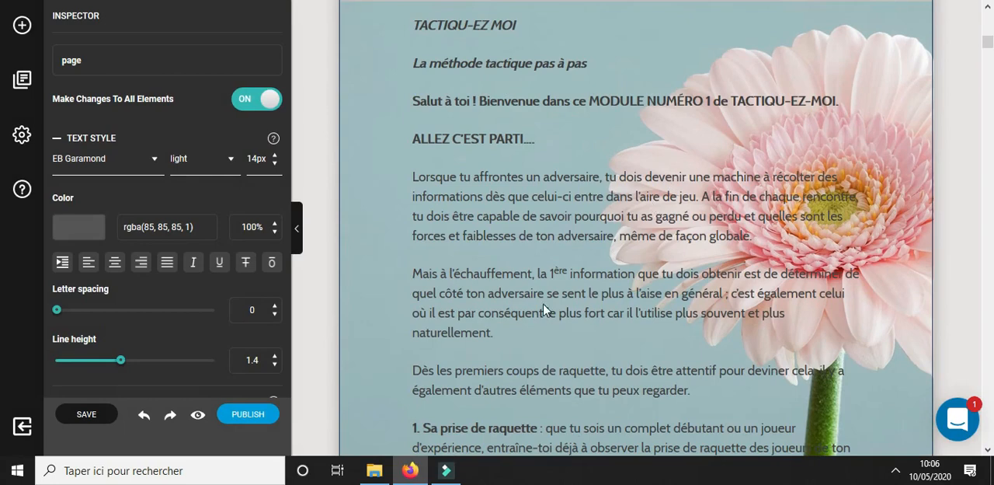
{"action": "scroll", "coordinate": [543, 309], "scroll_direction": "down", "scroll_amount": 3}
{"action": "scroll", "coordinate": [513, 342], "scroll_direction": "up", "scroll_amount": 10}
{"action": "scroll", "coordinate": [490, 338], "scroll_direction": "up", "scroll_amount": 1}
{"action": "scroll", "coordinate": [493, 334], "scroll_direction": "down", "scroll_amount": 1}
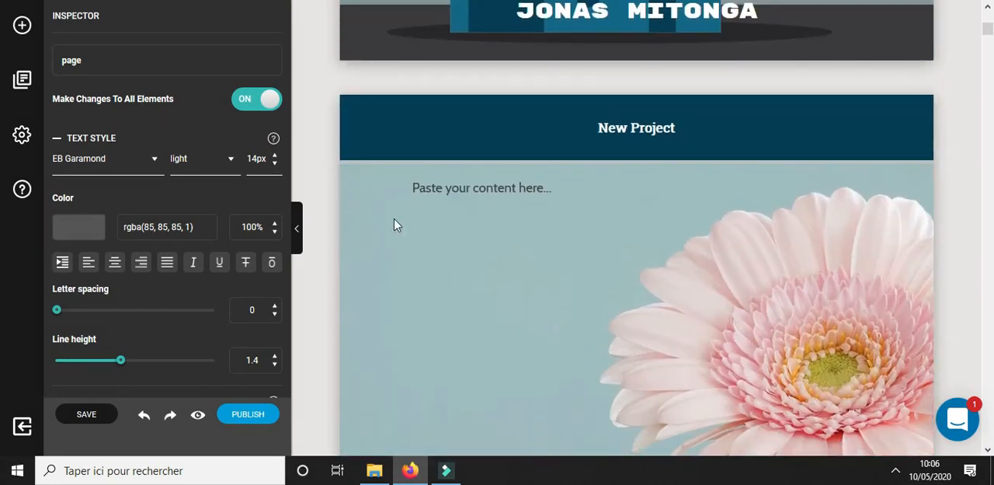
{"action": "left_click", "coordinate": [482, 188]}
{"action": "left_click", "coordinate": [603, 174]}
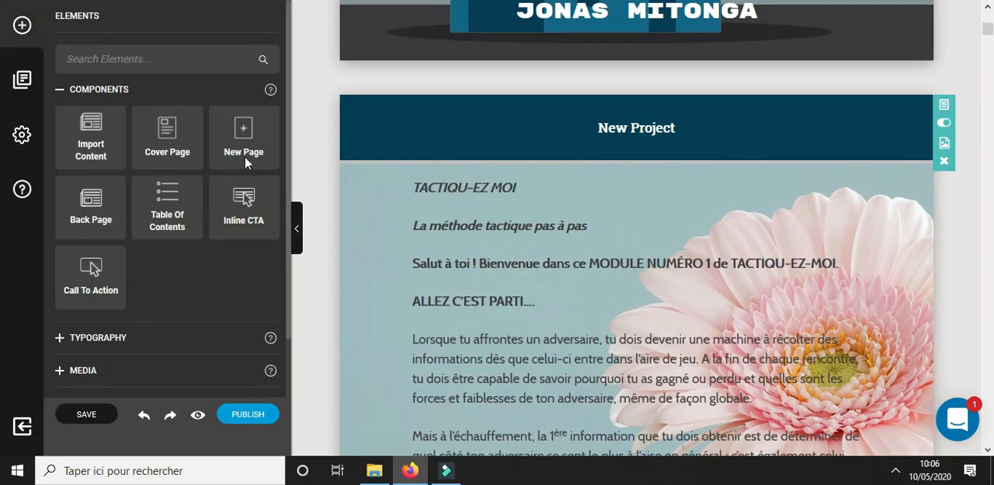
Insert a new blank page between the cover and the imported text
{"action": "left_click_drag", "start_coordinate": [244, 138], "coordinate": [493, 182]}
{"action": "scroll", "coordinate": [480, 220], "scroll_direction": "down", "scroll_amount": 1}
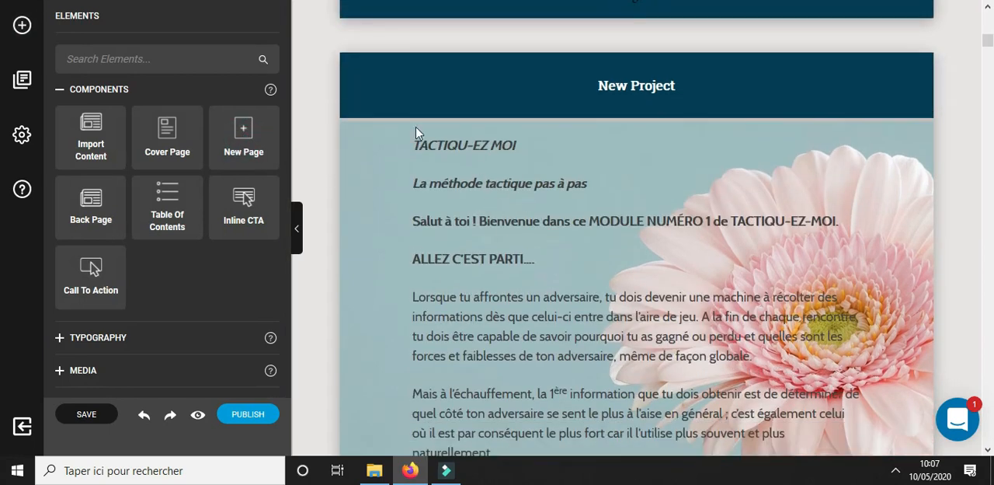
{"action": "scroll", "coordinate": [533, 200], "scroll_direction": "up", "scroll_amount": 12}
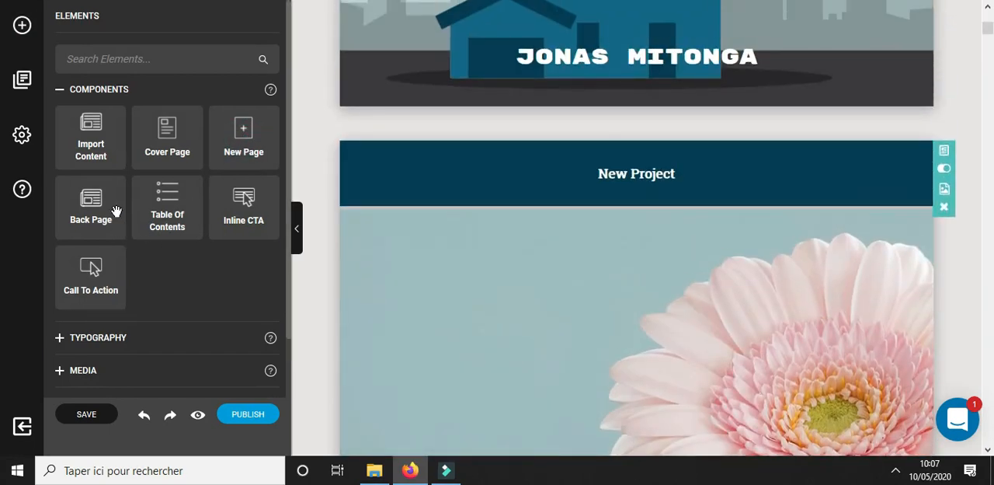
Try to generate a table of contents on the blank page after the cover
{"action": "scroll", "coordinate": [192, 218], "scroll_direction": "down", "scroll_amount": 1}
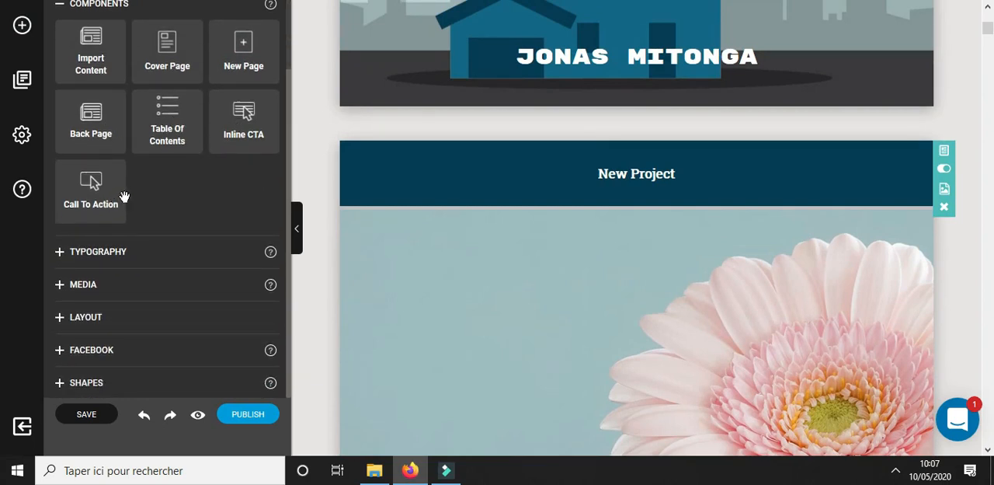
{"action": "left_click_drag", "start_coordinate": [178, 127], "coordinate": [499, 249]}
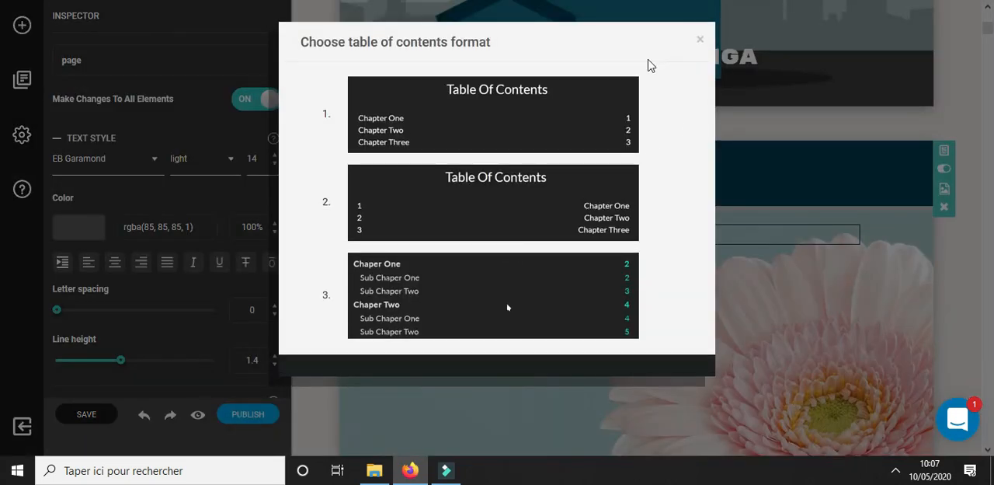
{"action": "left_click", "coordinate": [486, 115]}
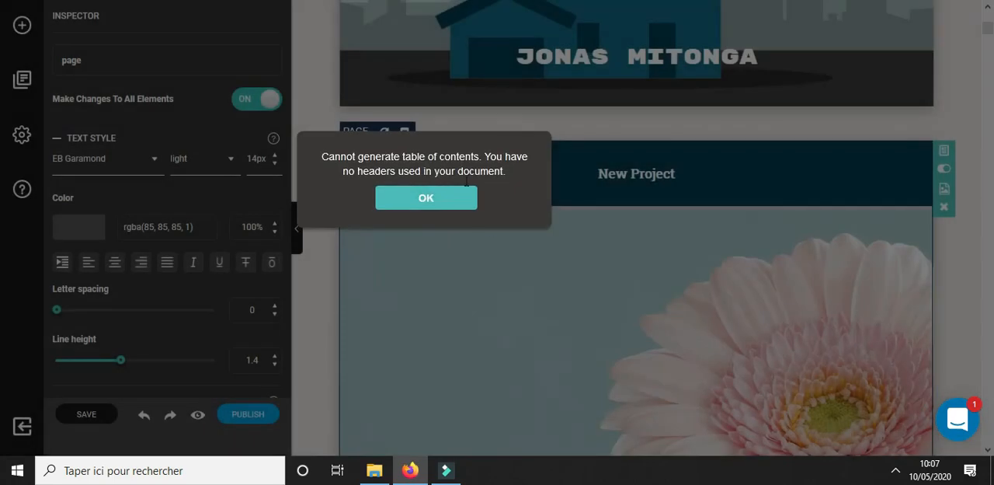
{"action": "left_click", "coordinate": [428, 205]}
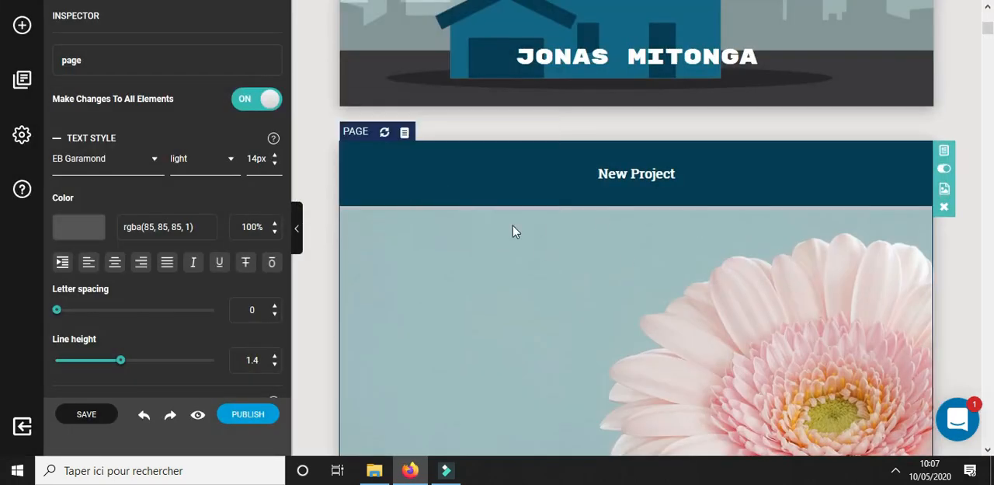
Turn the "TACTIQU-EZ MOI" paragraph at the start of the imported text into an H2 heading
{"action": "left_click", "coordinate": [22, 25]}
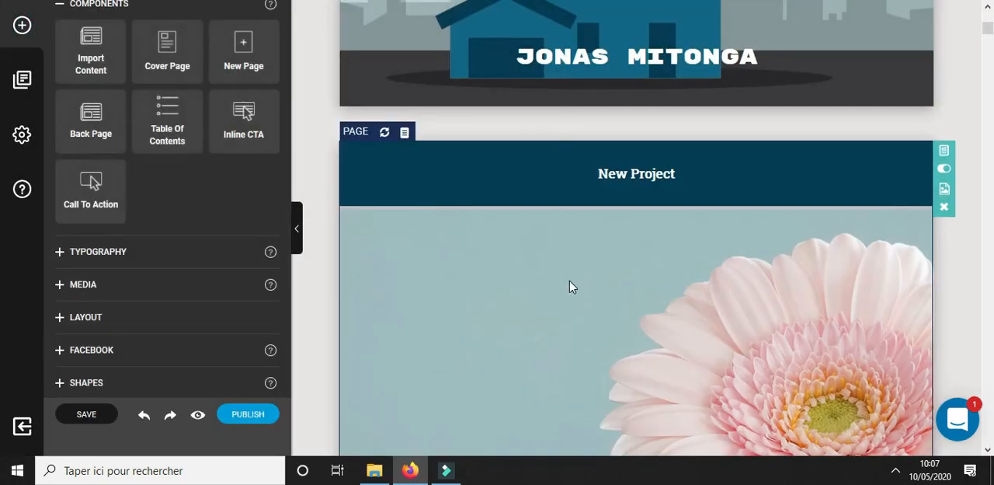
{"action": "scroll", "coordinate": [570, 322], "scroll_direction": "down", "scroll_amount": 5}
{"action": "scroll", "coordinate": [657, 307], "scroll_direction": "up", "scroll_amount": 4}
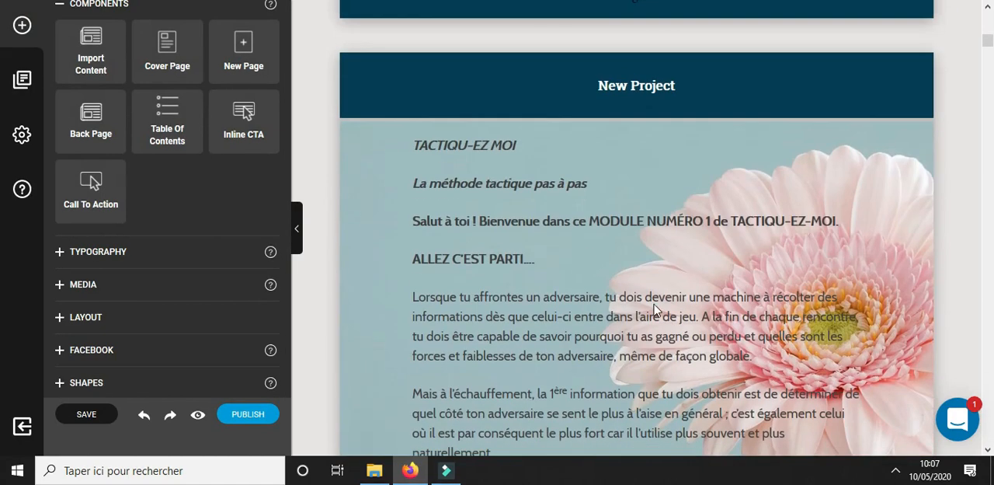
{"action": "left_click", "coordinate": [471, 154]}
{"action": "left_click", "coordinate": [544, 151]}
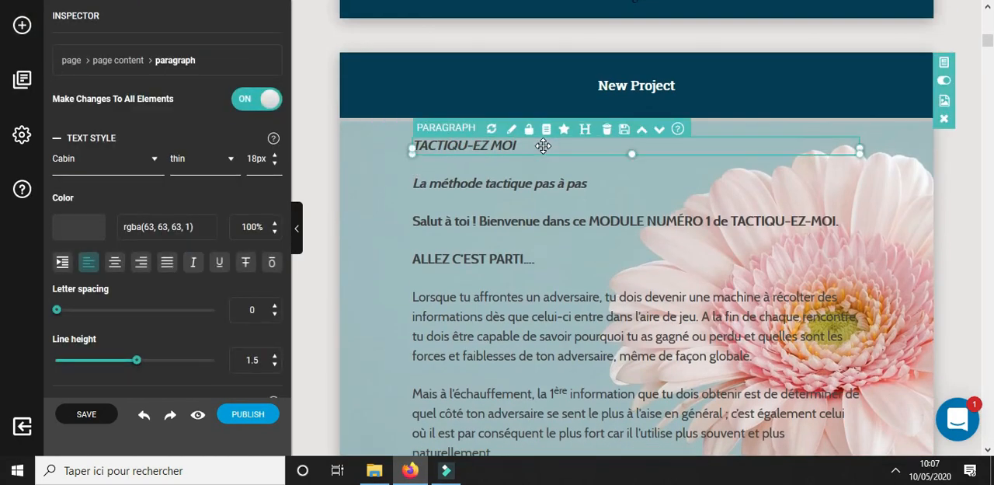
{"action": "left_click", "coordinate": [586, 133]}
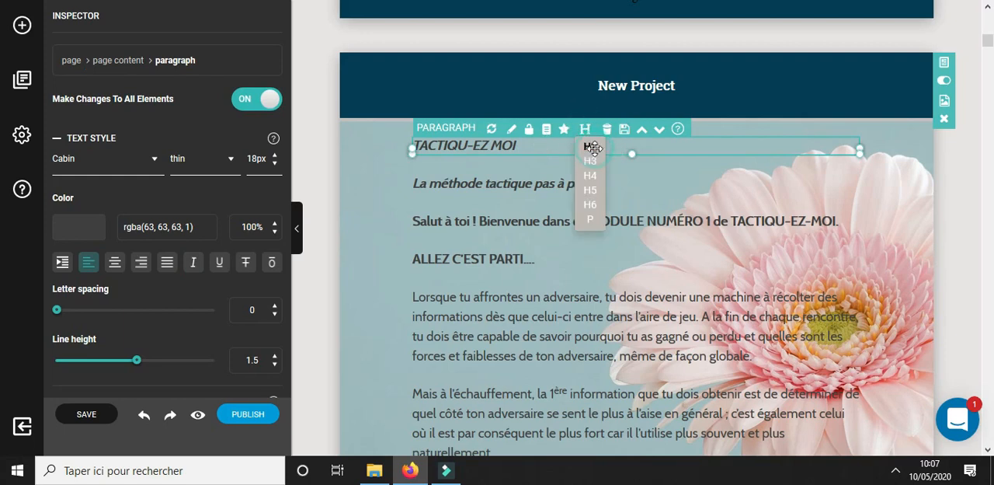
{"action": "left_click", "coordinate": [592, 150]}
{"action": "scroll", "coordinate": [590, 233], "scroll_direction": "down", "scroll_amount": 1}
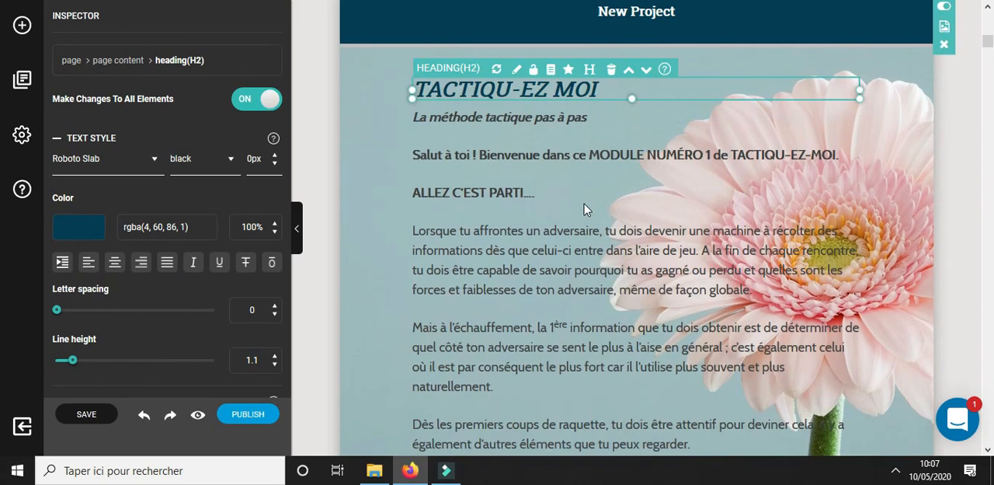
{"action": "left_click", "coordinate": [586, 208]}
Turn the "BIENVENUE DANS LE MODULE NUMÉRO 2 de TACTIQU-EZ-MOI" paragraph into an H3 heading
{"action": "scroll", "coordinate": [614, 249], "scroll_direction": "down", "scroll_amount": 10}
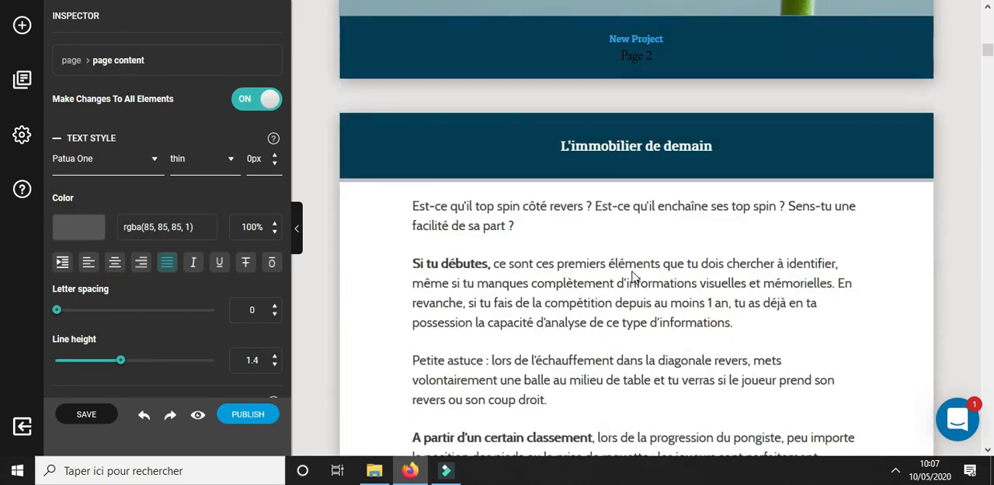
{"action": "scroll", "coordinate": [633, 277], "scroll_direction": "down", "scroll_amount": 10}
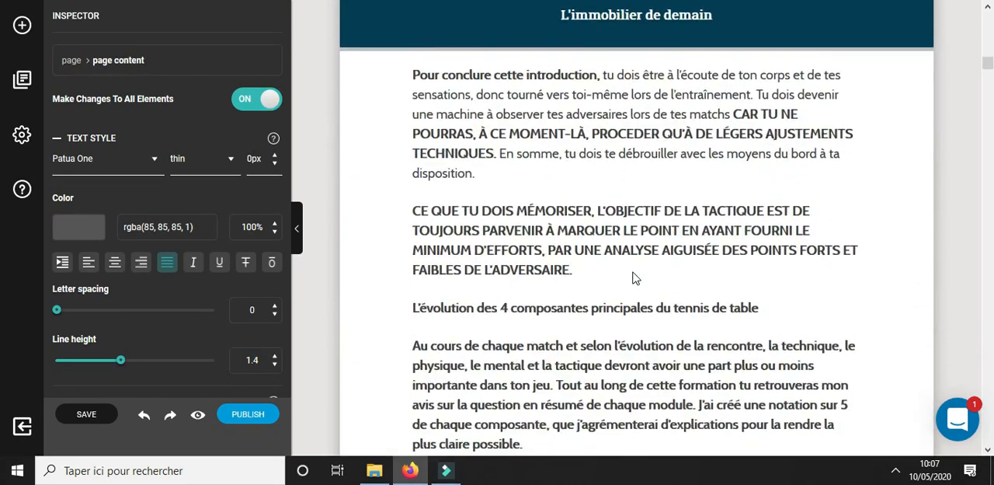
{"action": "scroll", "coordinate": [633, 278], "scroll_direction": "down", "scroll_amount": 10}
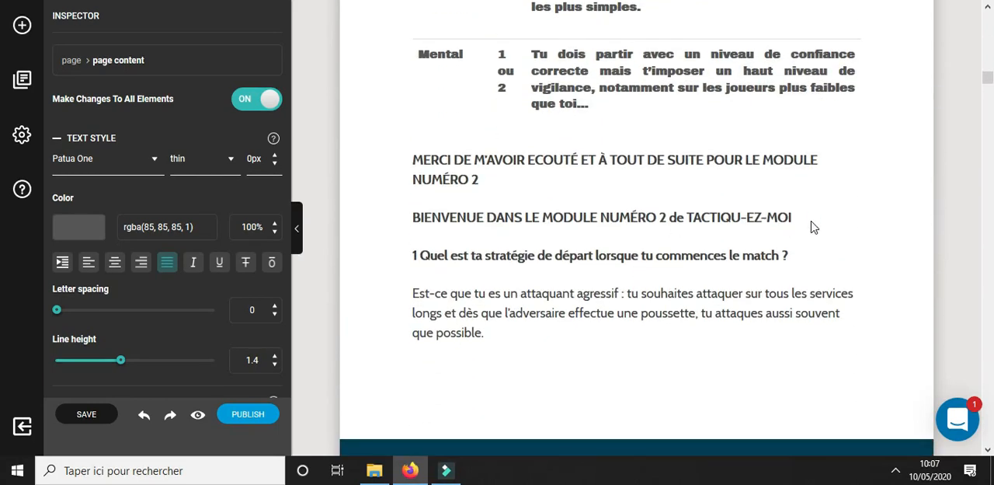
{"action": "left_click", "coordinate": [813, 223]}
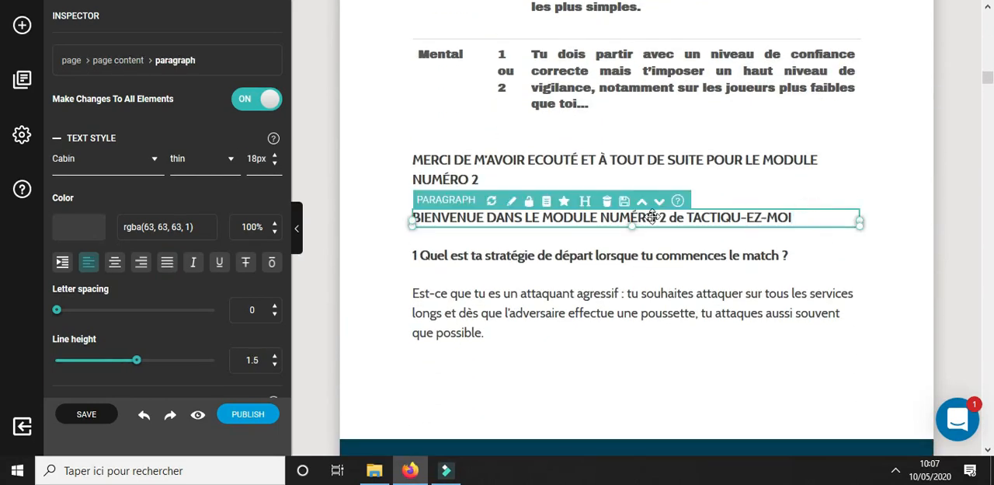
{"action": "left_click", "coordinate": [587, 202]}
{"action": "left_click", "coordinate": [592, 233]}
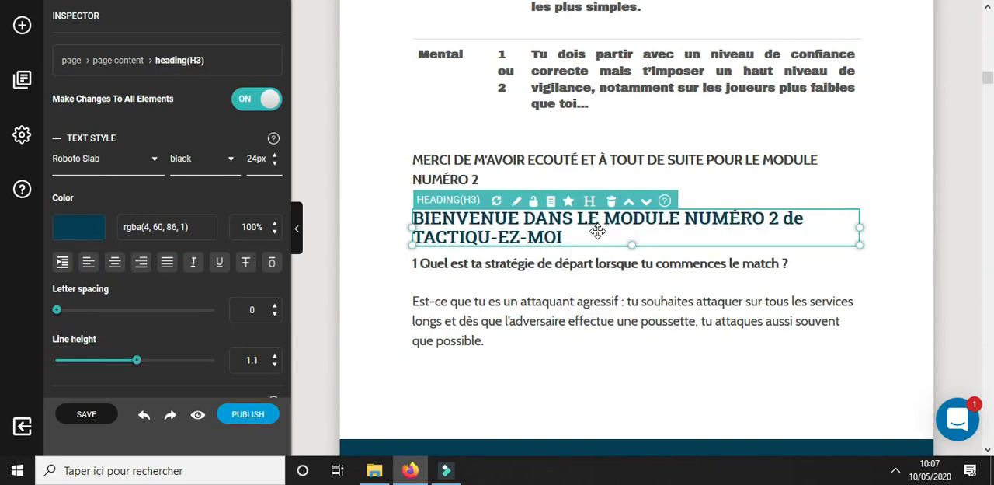
Insert a table of contents on the blank page after the cover, using the third format with chapters and sub-chapters
{"action": "scroll", "coordinate": [513, 160], "scroll_direction": "up", "scroll_amount": 8}
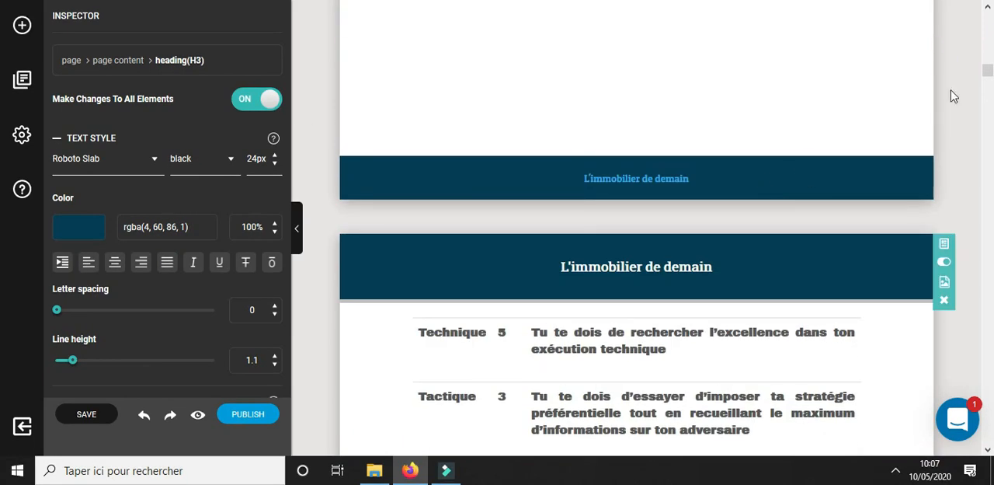
{"action": "left_click_drag", "start_coordinate": [990, 78], "coordinate": [988, 31]}
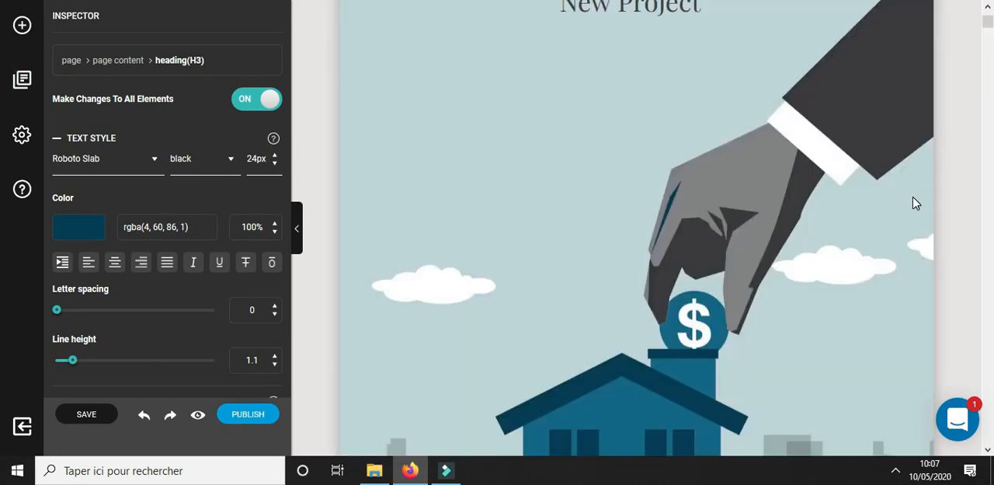
{"action": "scroll", "coordinate": [773, 214], "scroll_direction": "down", "scroll_amount": 7}
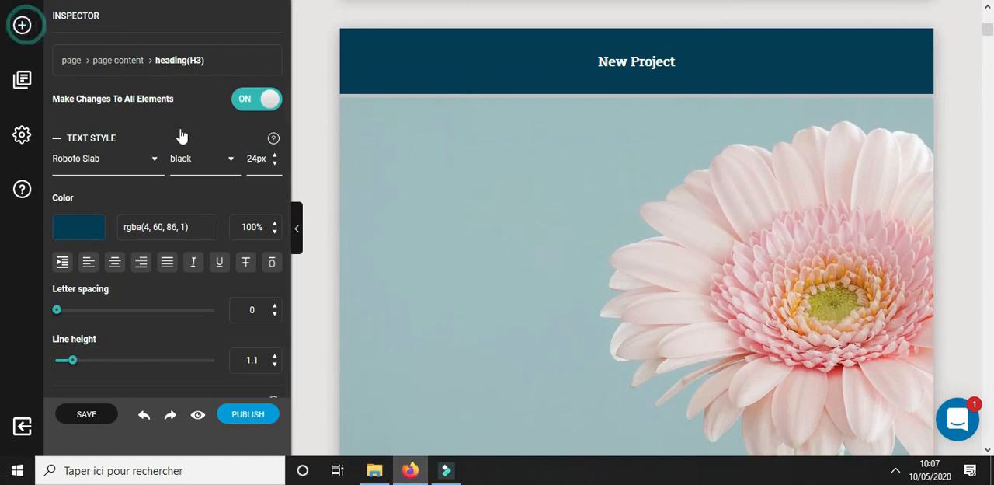
{"action": "left_click", "coordinate": [25, 25]}
{"action": "left_click_drag", "start_coordinate": [172, 125], "coordinate": [588, 159]}
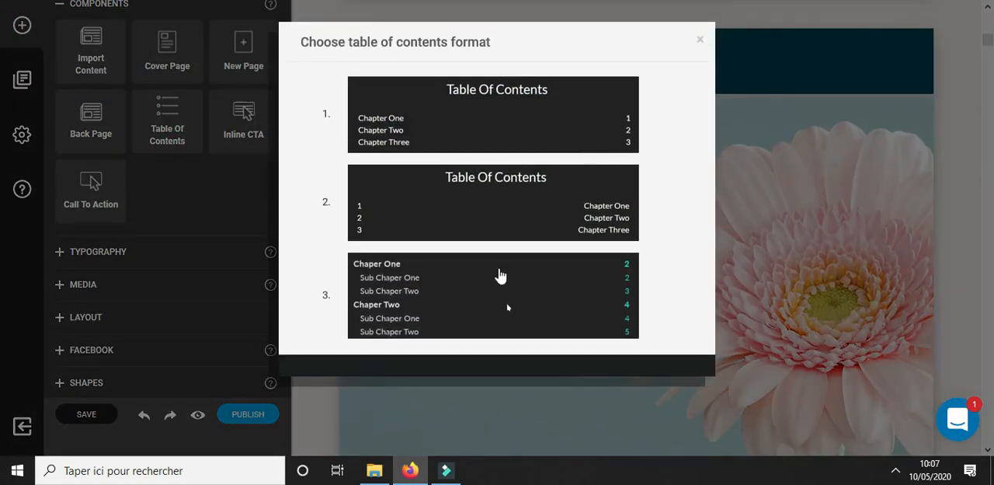
{"action": "left_click", "coordinate": [505, 284]}
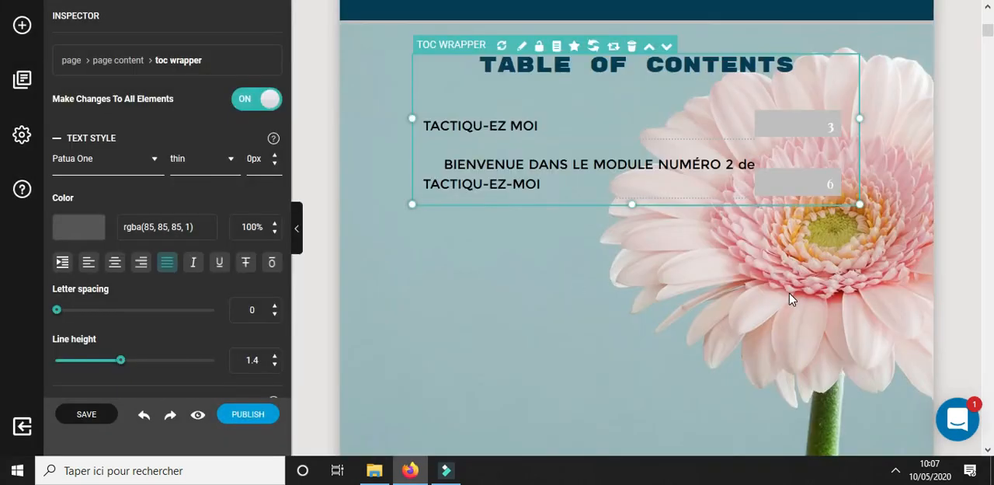
{"action": "left_click", "coordinate": [743, 290]}
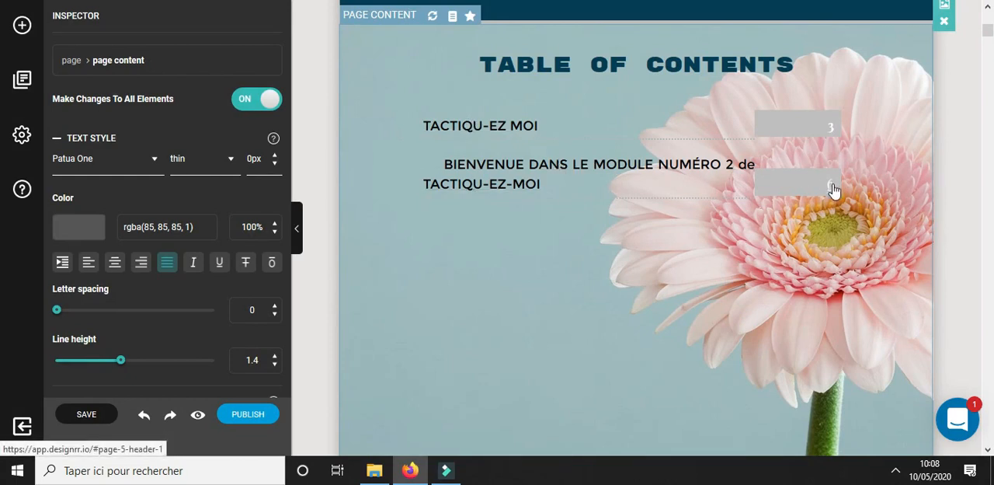
Examine the link settings of the "TACTIQU-EZ MOI" entry and its page number in the table of contents
{"action": "left_click", "coordinate": [487, 132]}
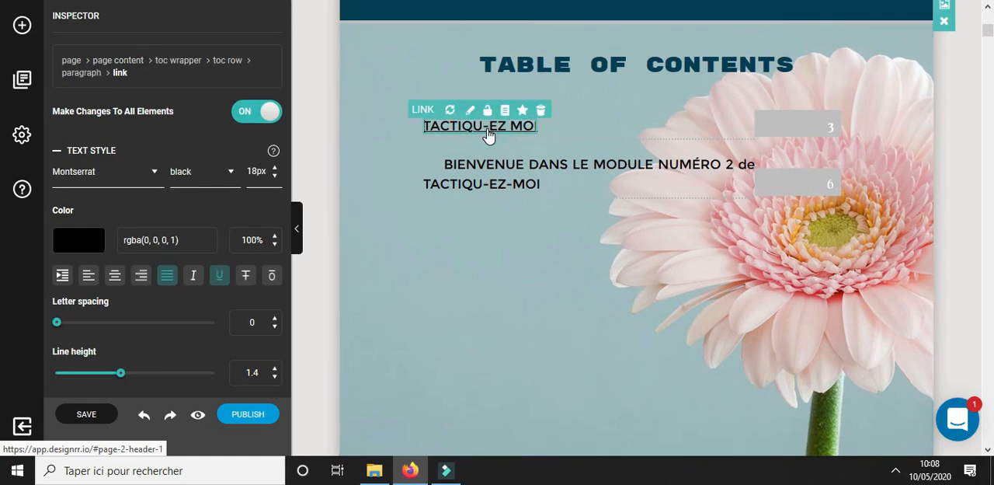
{"action": "left_click", "coordinate": [466, 111]}
{"action": "left_click", "coordinate": [566, 19]}
{"action": "left_click", "coordinate": [831, 133]}
{"action": "left_click", "coordinate": [824, 110]}
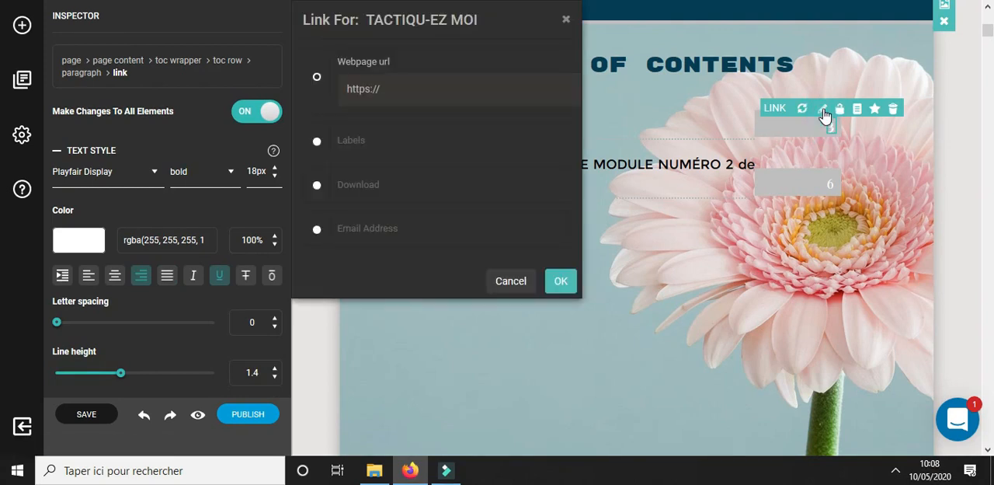
{"action": "left_click", "coordinate": [568, 21]}
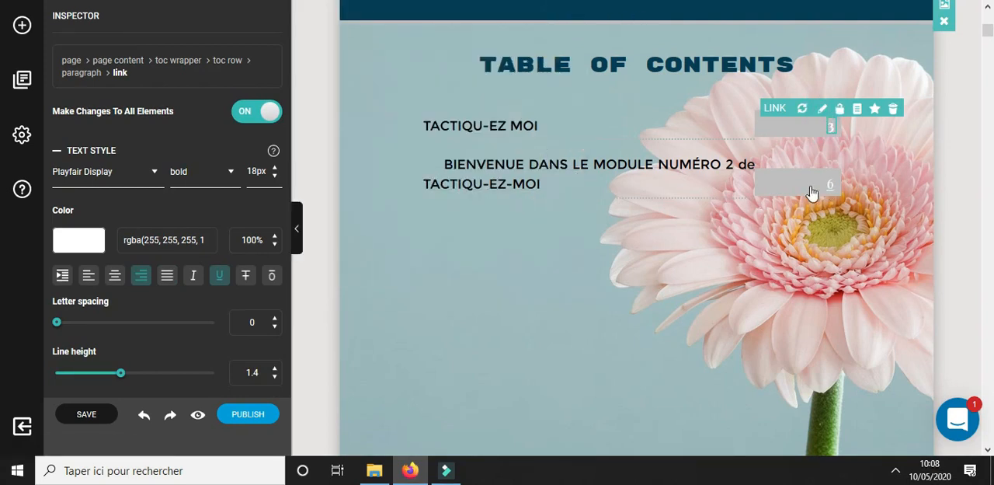
Insert an inline CTA below the table of contents and add a download icon before its text
{"action": "left_click", "coordinate": [24, 25]}
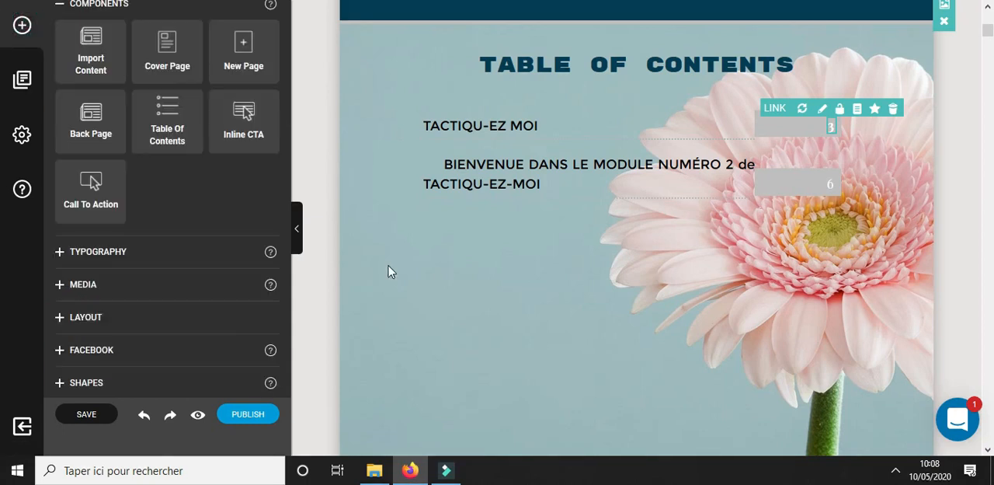
{"action": "left_click_drag", "start_coordinate": [245, 114], "coordinate": [508, 264]}
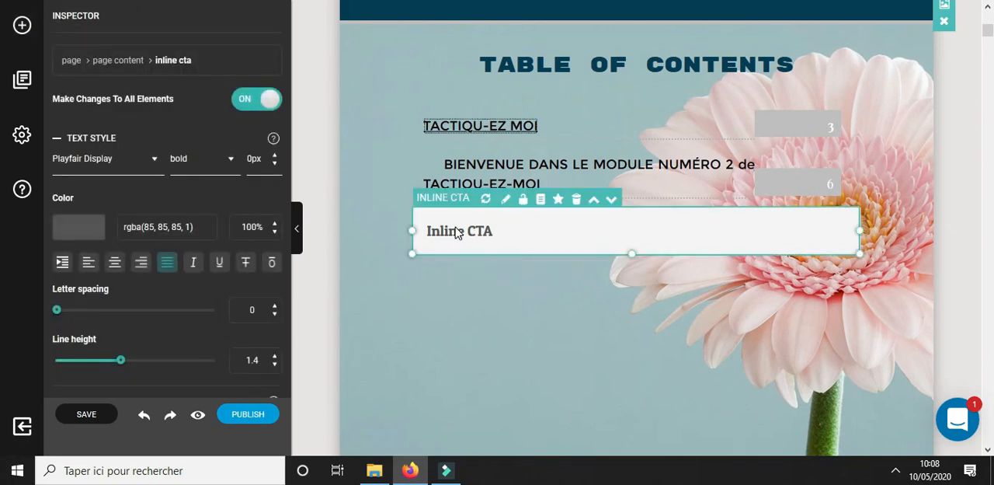
{"action": "left_click", "coordinate": [506, 202]}
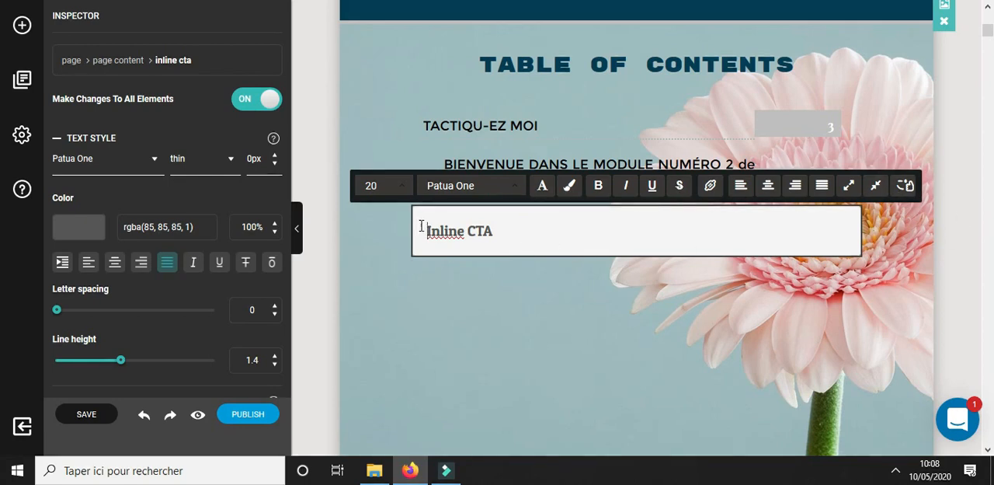
{"action": "left_click", "coordinate": [905, 185]}
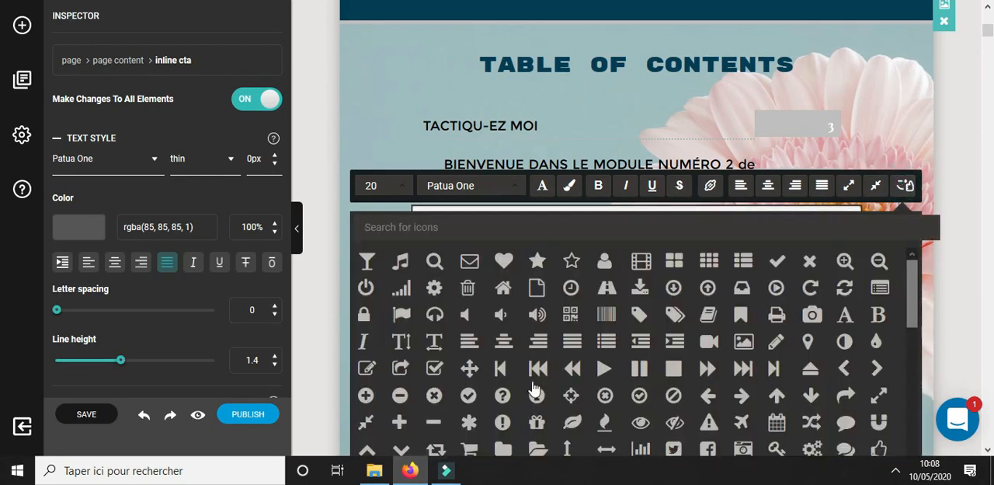
{"action": "scroll", "coordinate": [587, 356], "scroll_direction": "down", "scroll_amount": 5}
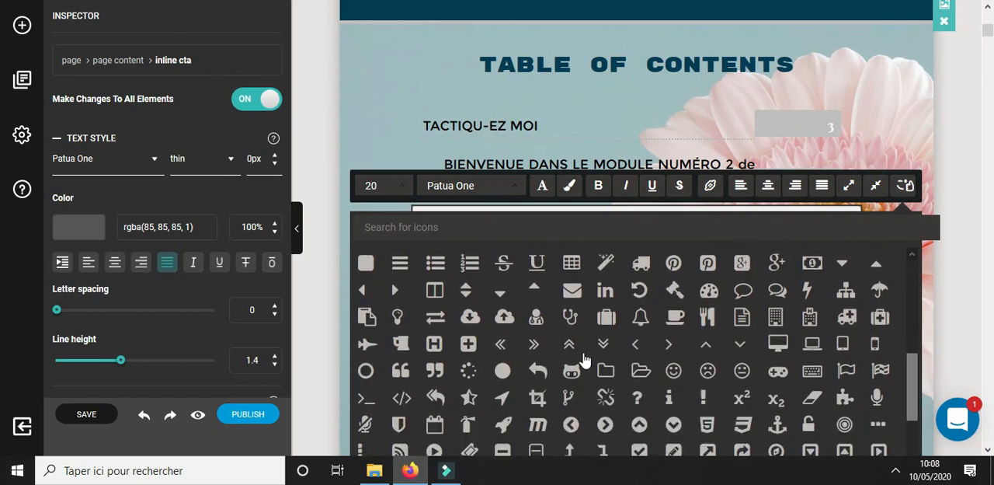
{"action": "scroll", "coordinate": [588, 374], "scroll_direction": "up", "scroll_amount": 5}
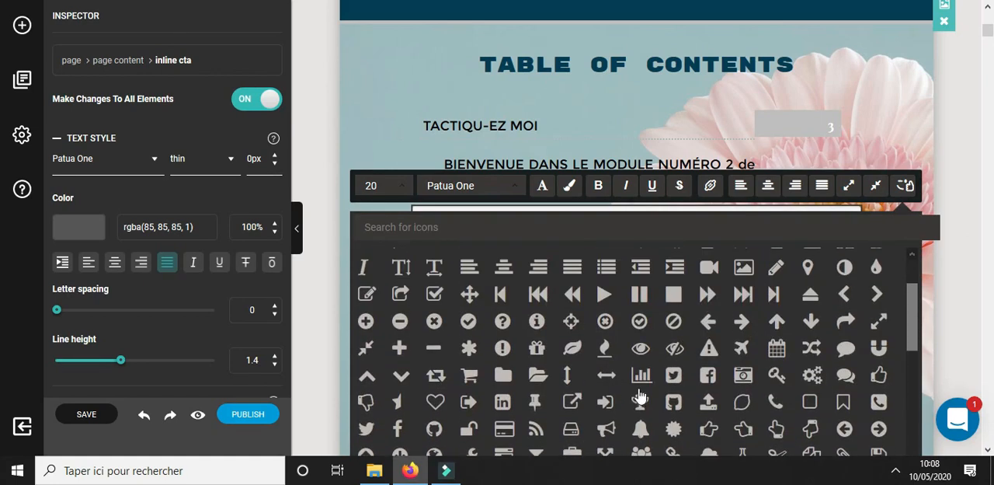
{"action": "scroll", "coordinate": [670, 393], "scroll_direction": "up", "scroll_amount": 2}
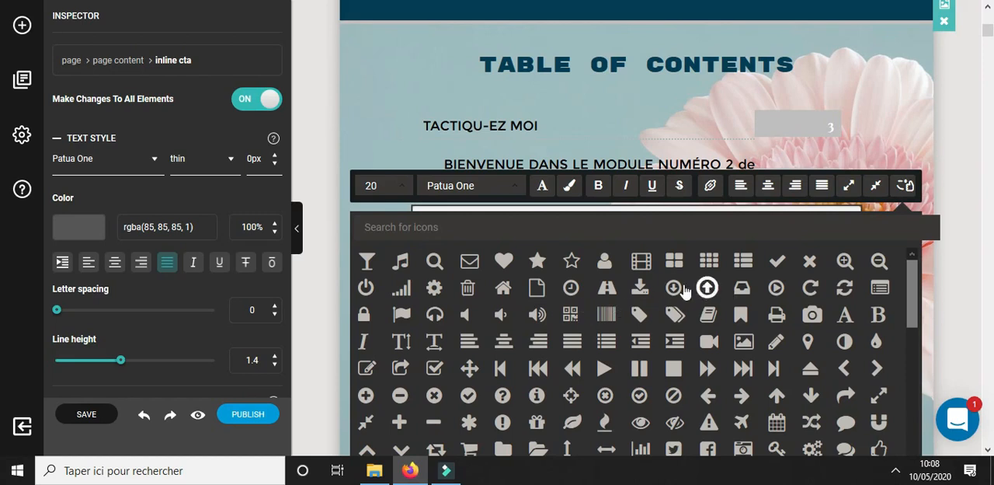
{"action": "left_click", "coordinate": [640, 288]}
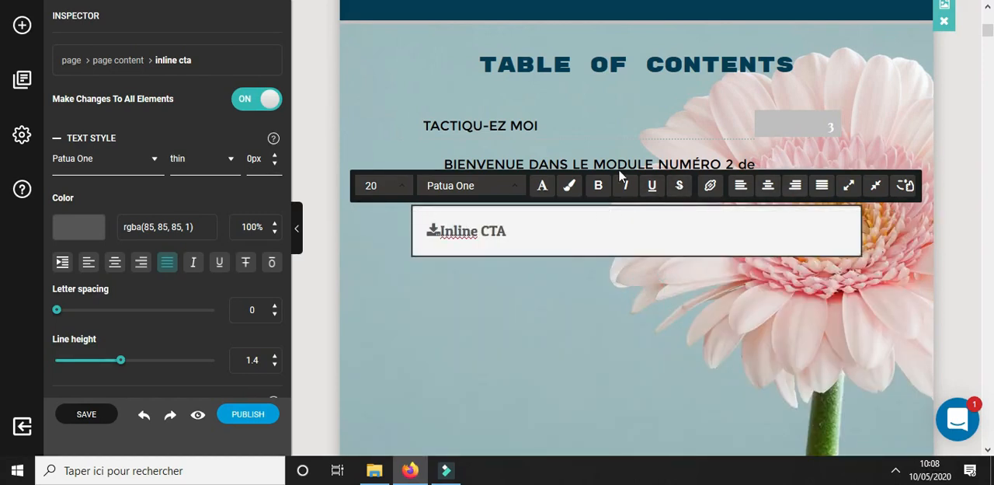
Examine the link options for the "Inline CTA" text, including the available labels
{"action": "triple_click", "coordinate": [522, 235]}
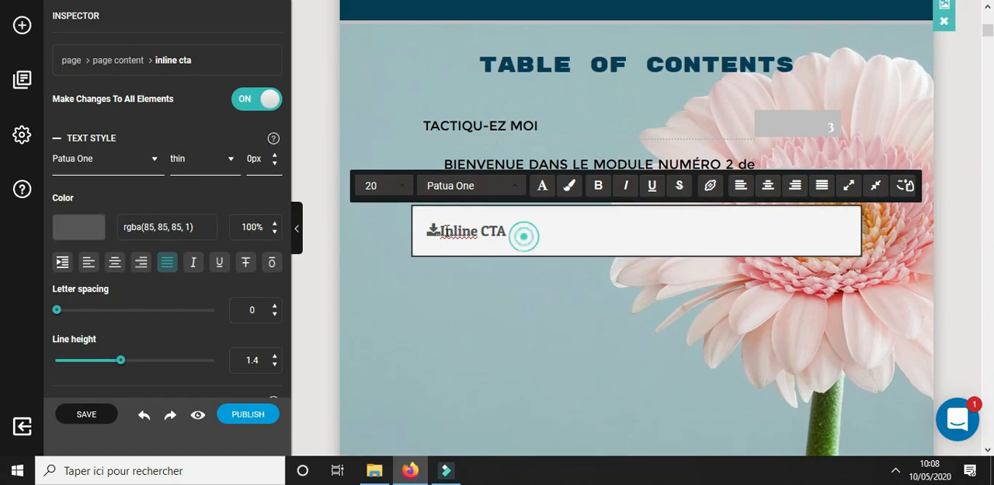
{"action": "left_click", "coordinate": [590, 244]}
{"action": "left_click_drag", "start_coordinate": [619, 231], "coordinate": [434, 229]}
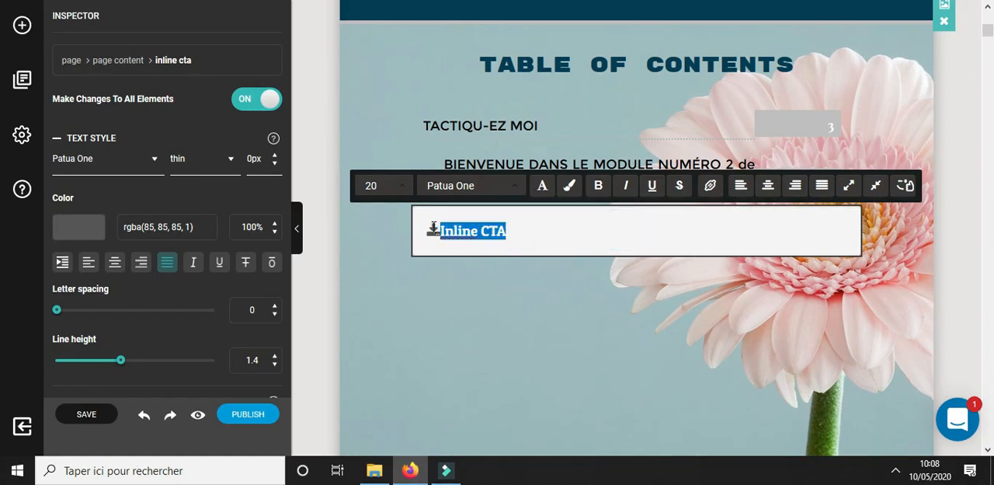
{"action": "left_click", "coordinate": [708, 187]}
{"action": "left_click", "coordinate": [466, 299]}
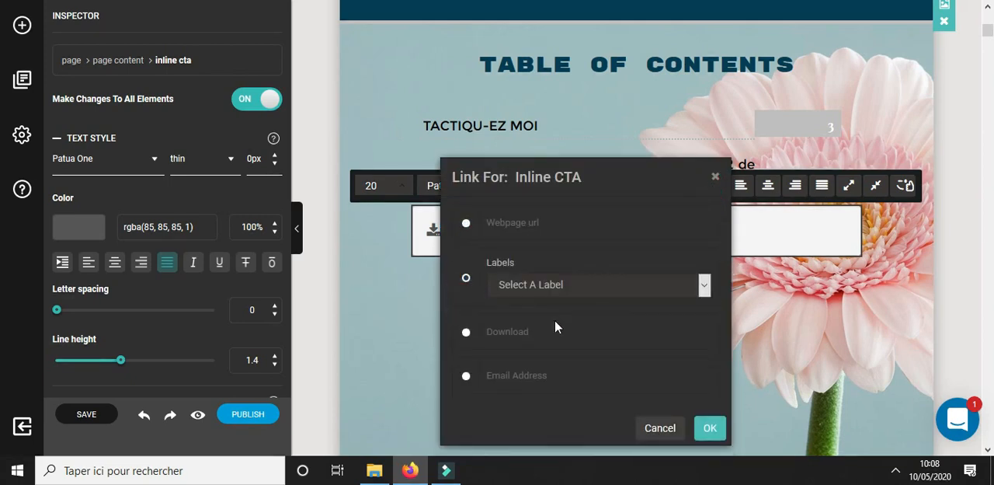
{"action": "left_click", "coordinate": [704, 284]}
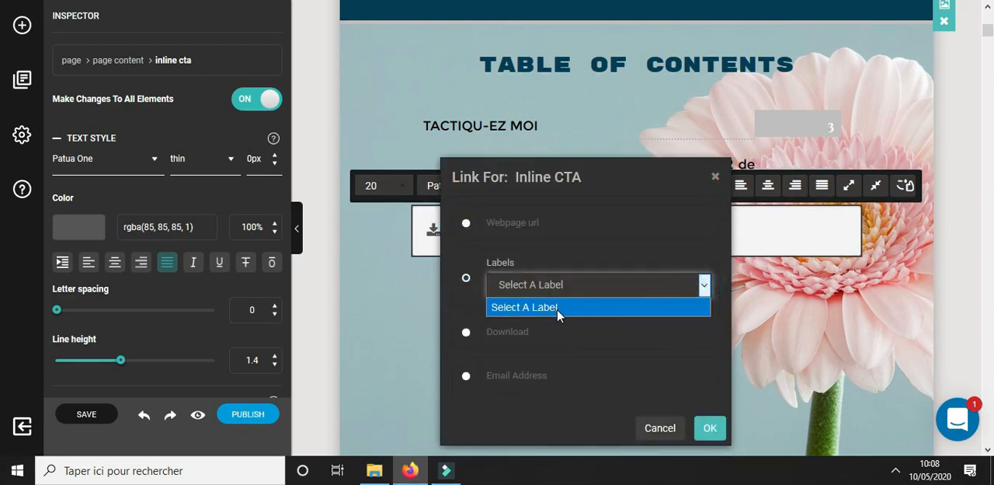
{"action": "left_click", "coordinate": [715, 177]}
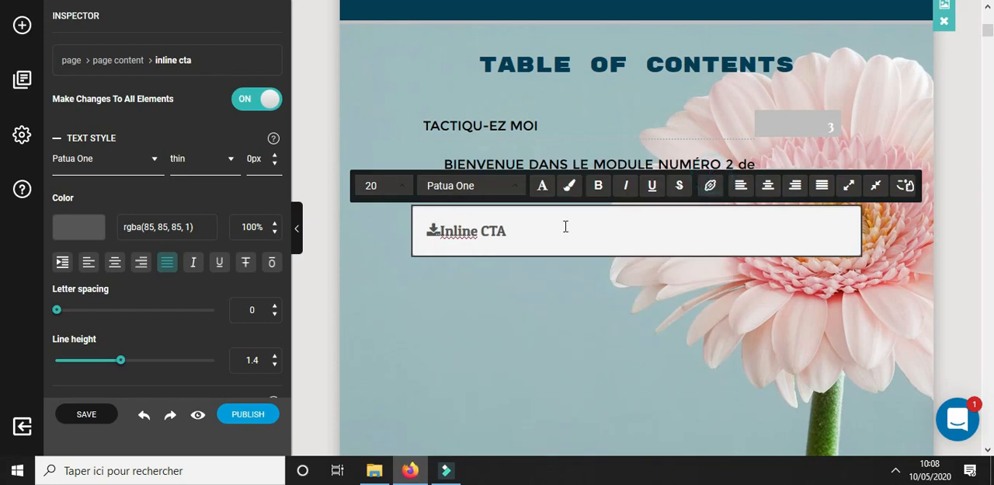
Insert a Label element above the "ALLEZ C'EST PARTI...." line on the TACTIQU-EZ MOI page
{"action": "scroll", "coordinate": [566, 225], "scroll_direction": "down", "scroll_amount": 2}
{"action": "scroll", "coordinate": [571, 233], "scroll_direction": "down", "scroll_amount": 5}
{"action": "scroll", "coordinate": [575, 249], "scroll_direction": "up", "scroll_amount": 3}
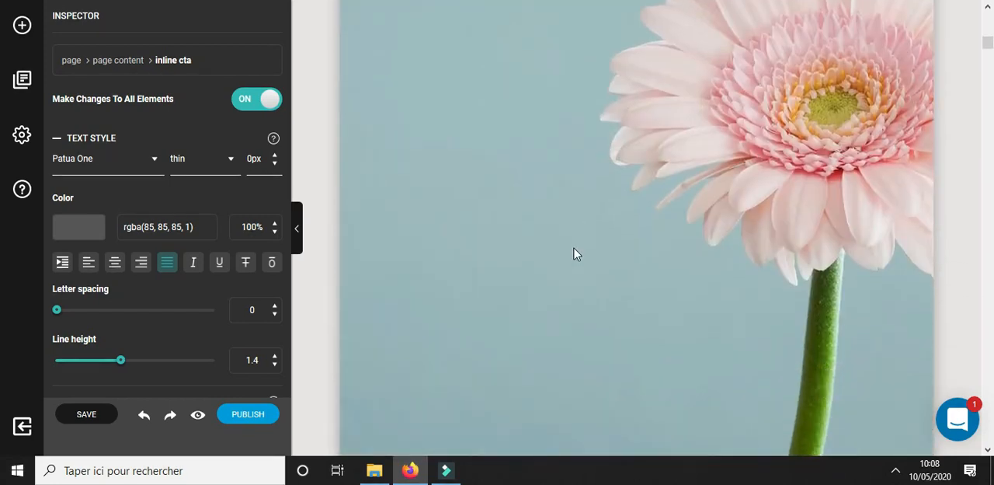
{"action": "scroll", "coordinate": [573, 246], "scroll_direction": "down", "scroll_amount": 3}
{"action": "scroll", "coordinate": [573, 246], "scroll_direction": "down", "scroll_amount": 5}
{"action": "scroll", "coordinate": [433, 180], "scroll_direction": "up", "scroll_amount": 2}
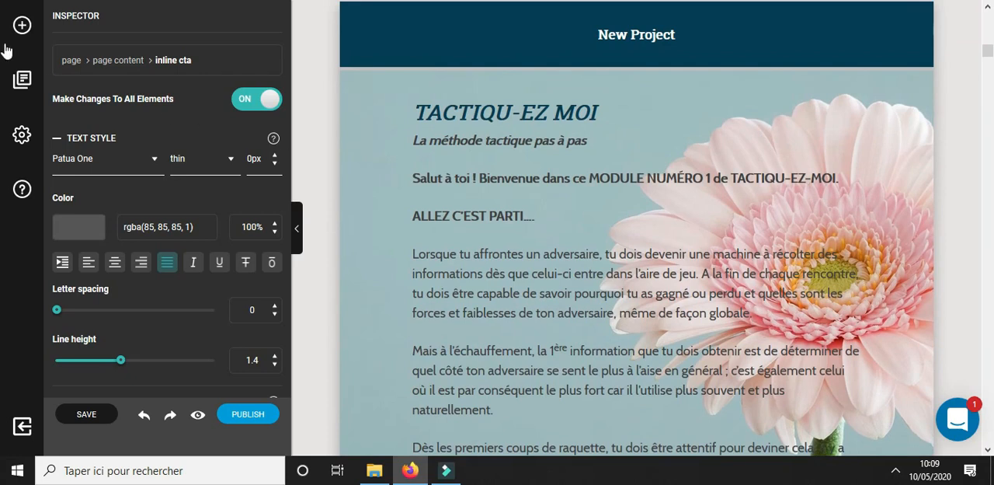
{"action": "left_click", "coordinate": [22, 25]}
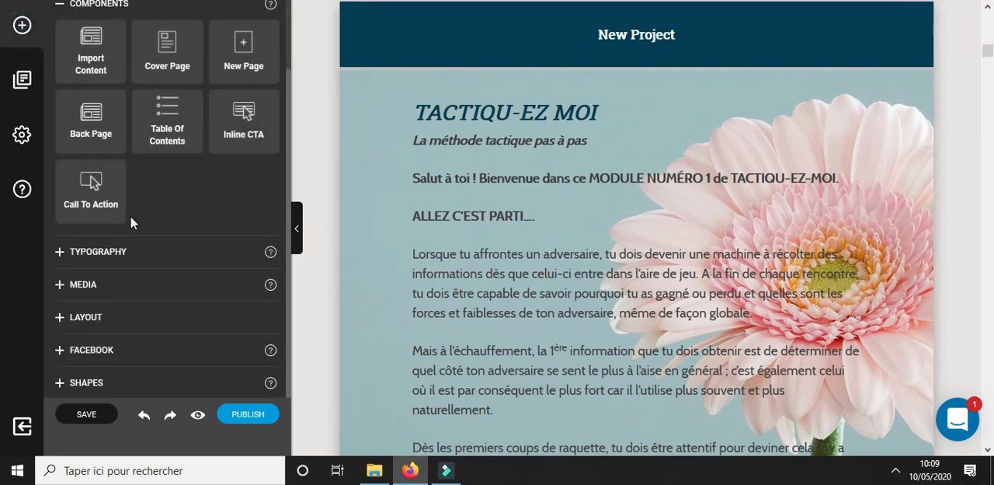
{"action": "left_click", "coordinate": [67, 257]}
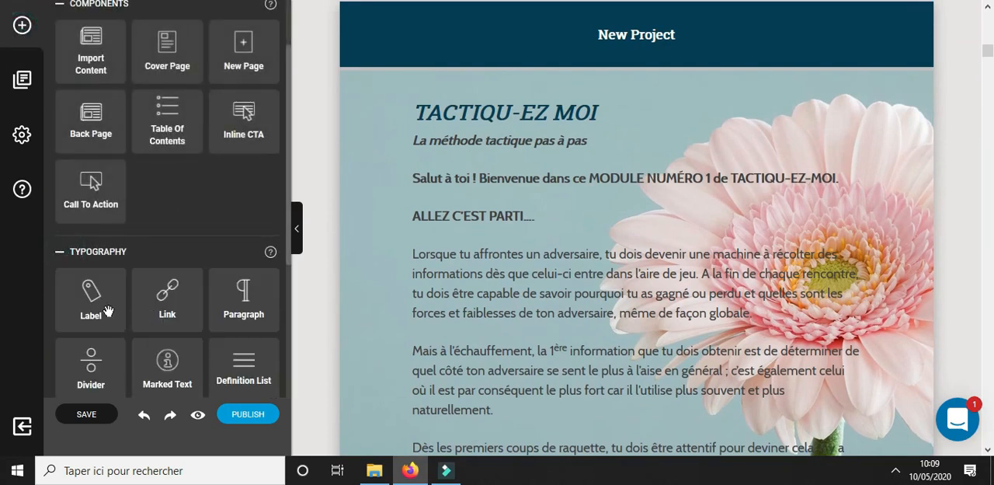
{"action": "left_click_drag", "start_coordinate": [87, 289], "coordinate": [447, 211]}
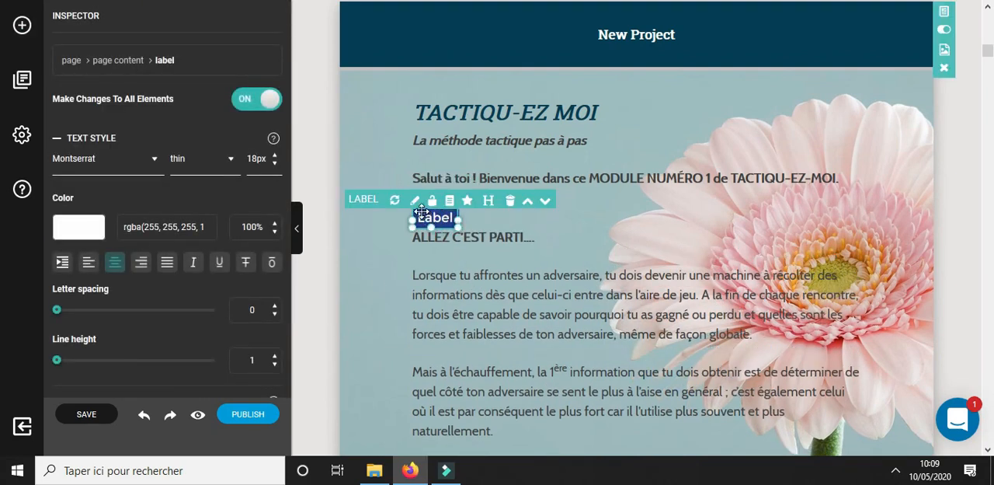
{"action": "left_click", "coordinate": [502, 225]}
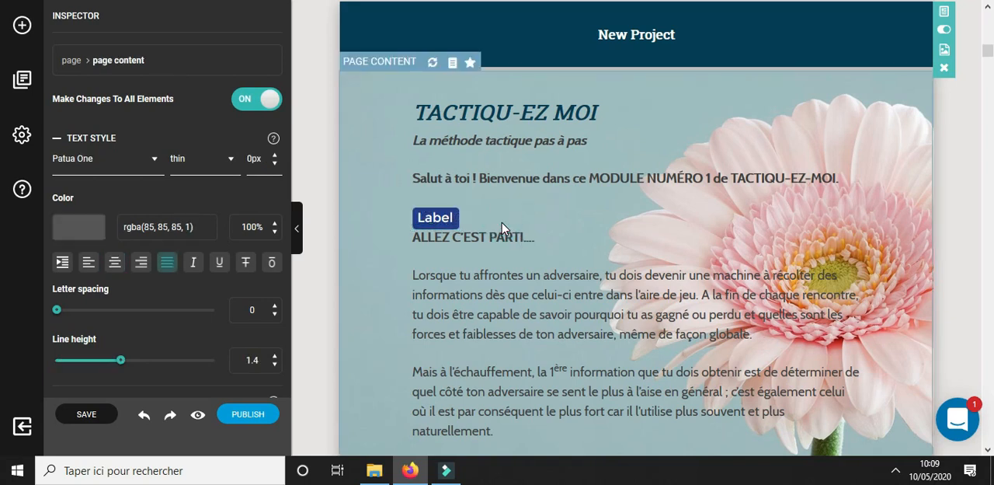
{"action": "left_click", "coordinate": [454, 216]}
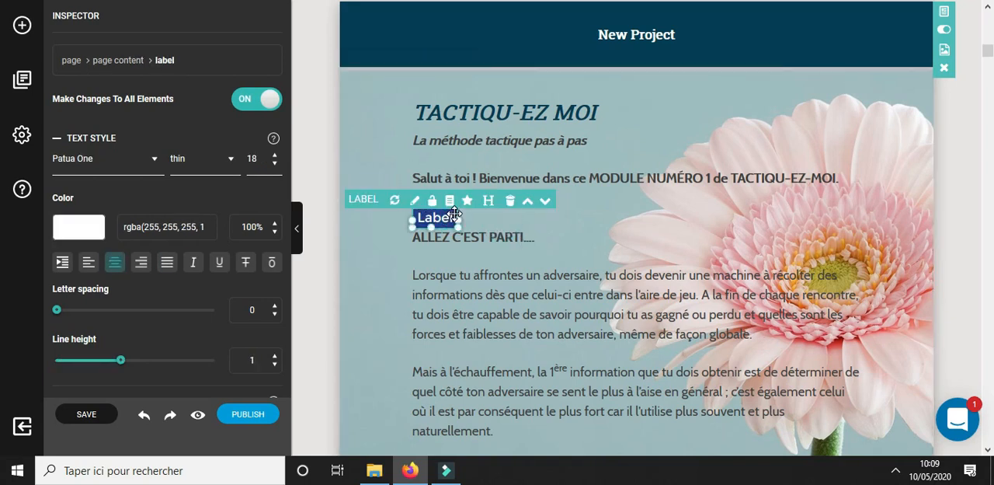
{"action": "left_click", "coordinate": [414, 201]}
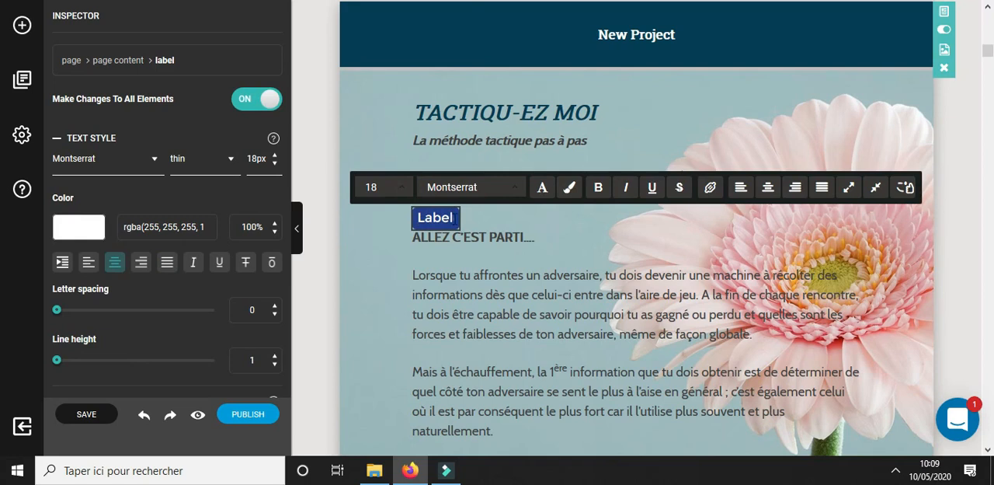
{"action": "double_click", "coordinate": [419, 218]}
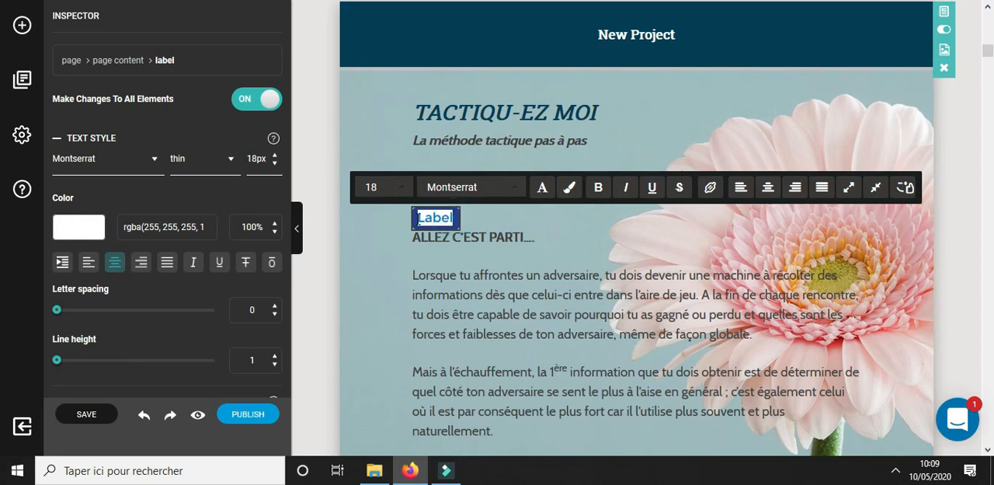
{"action": "left_click", "coordinate": [469, 219]}
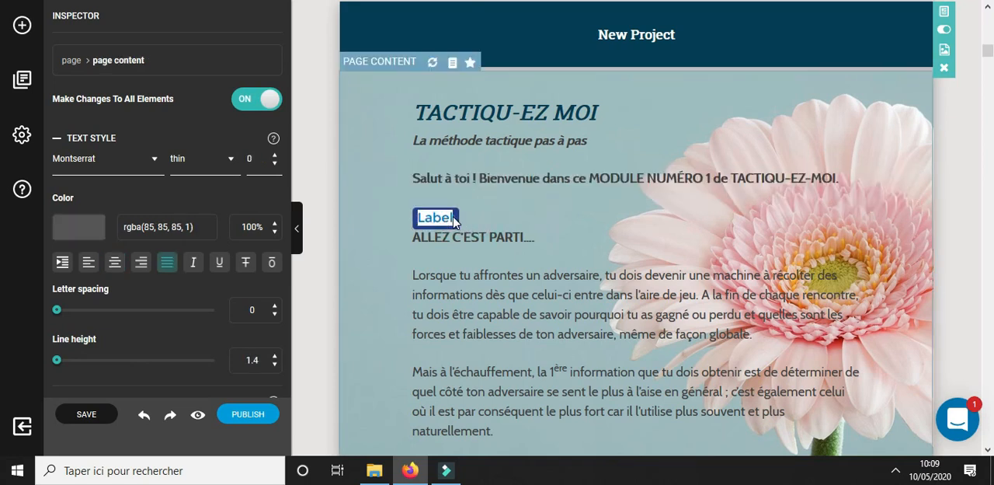
Assign the link label name "PARTIE 1" to the new Label element
{"action": "left_click", "coordinate": [455, 220]}
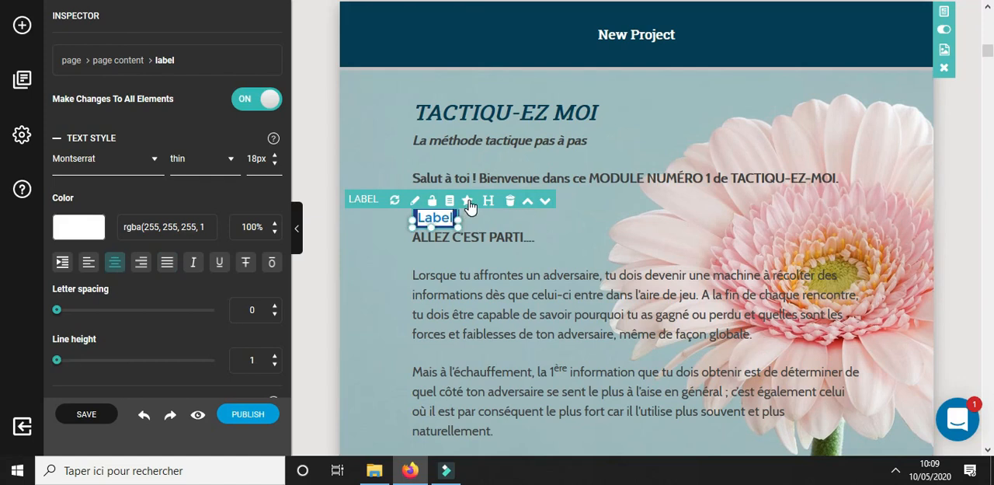
{"action": "left_click", "coordinate": [467, 201]}
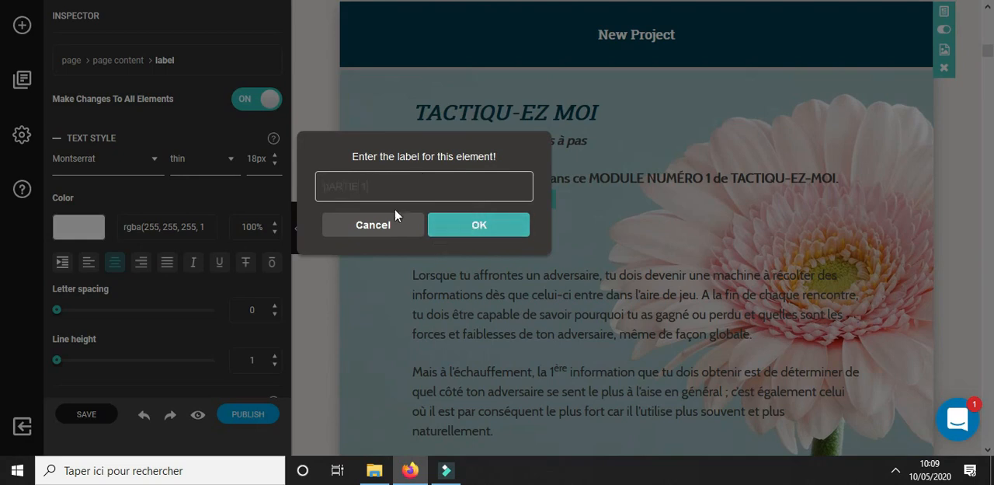
{"action": "left_click", "coordinate": [329, 187]}
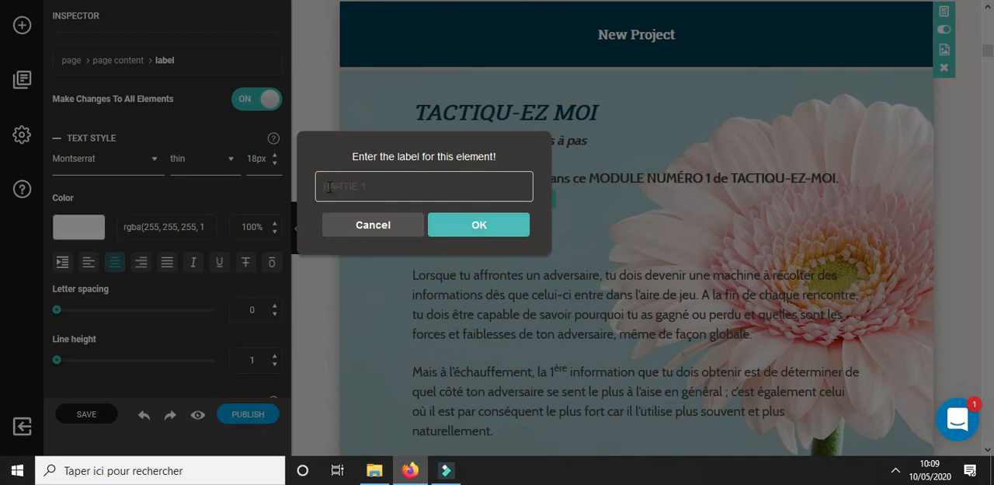
{"action": "left_click", "coordinate": [474, 224]}
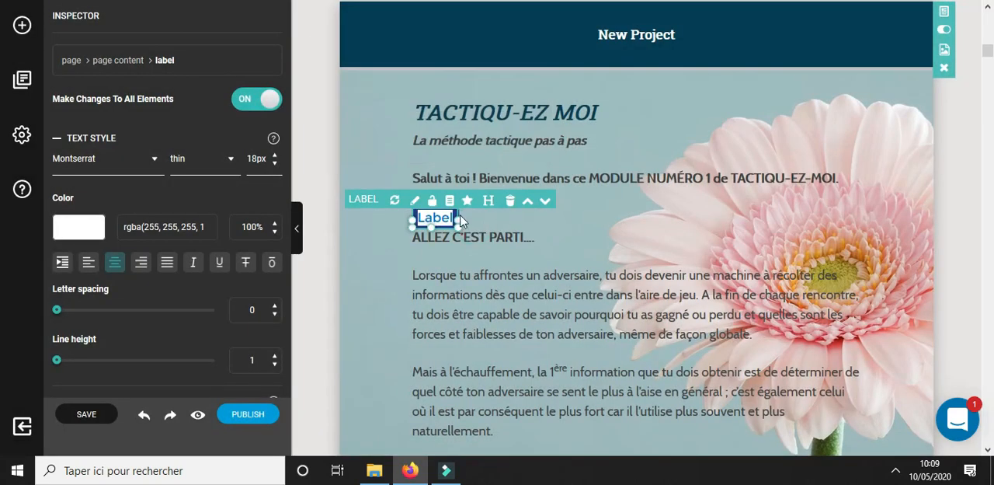
{"action": "left_click", "coordinate": [465, 220]}
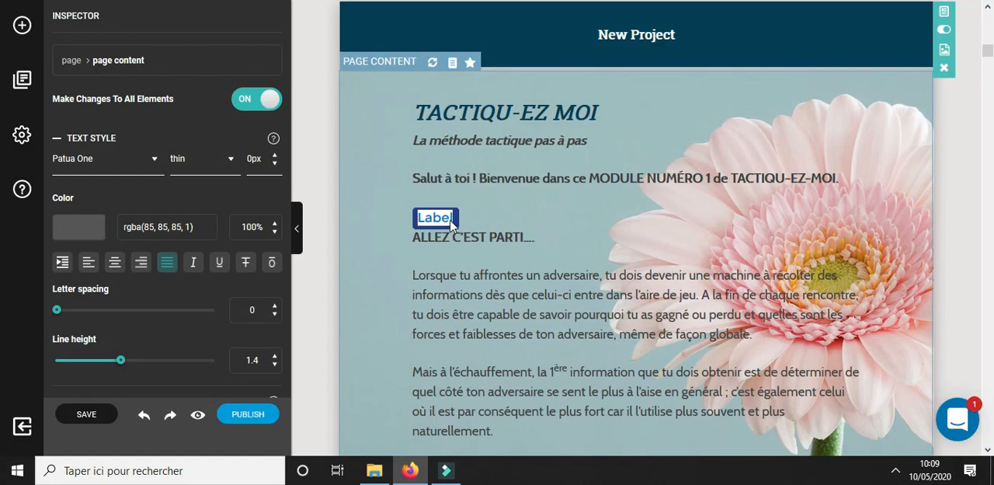
Make the PARTIE 1 label's text bold and set its background to green, rgb(3, 166, 120)
{"action": "left_click", "coordinate": [457, 219]}
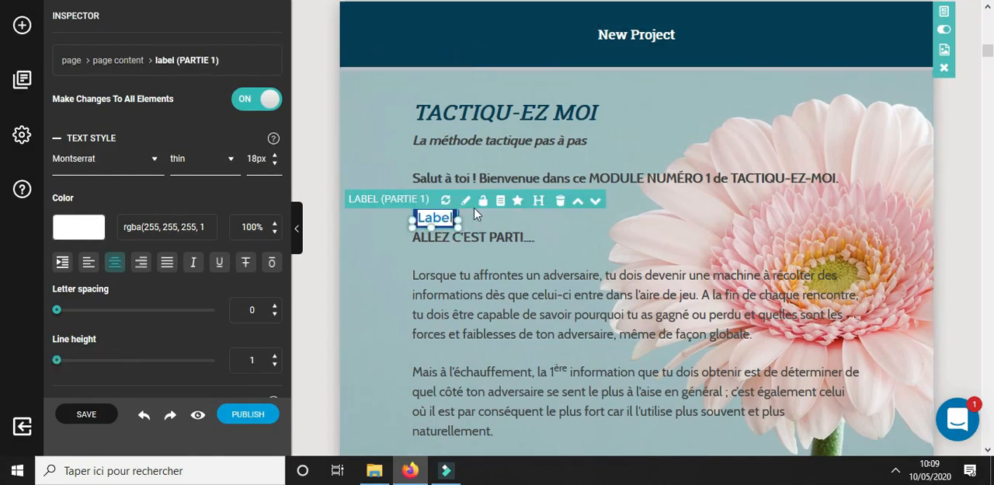
{"action": "left_click", "coordinate": [466, 201]}
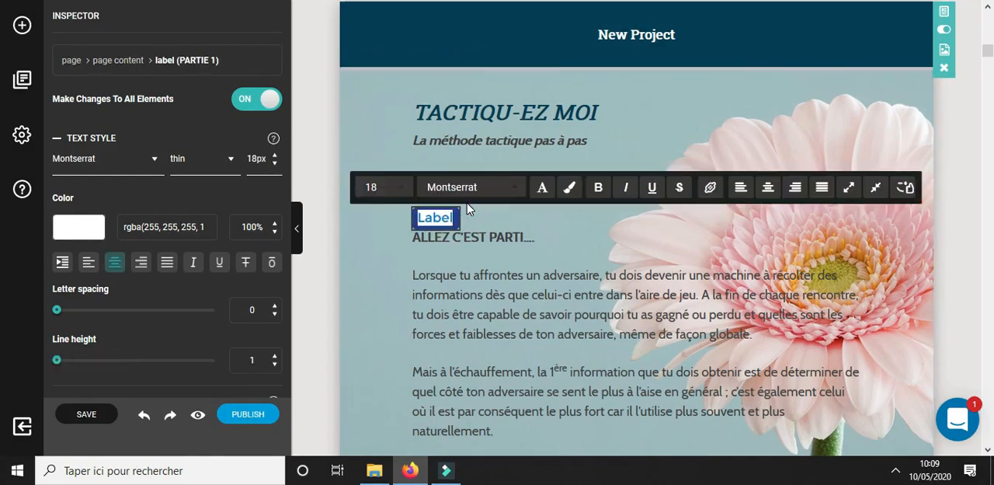
{"action": "left_click", "coordinate": [596, 188]}
{"action": "left_click", "coordinate": [570, 189]}
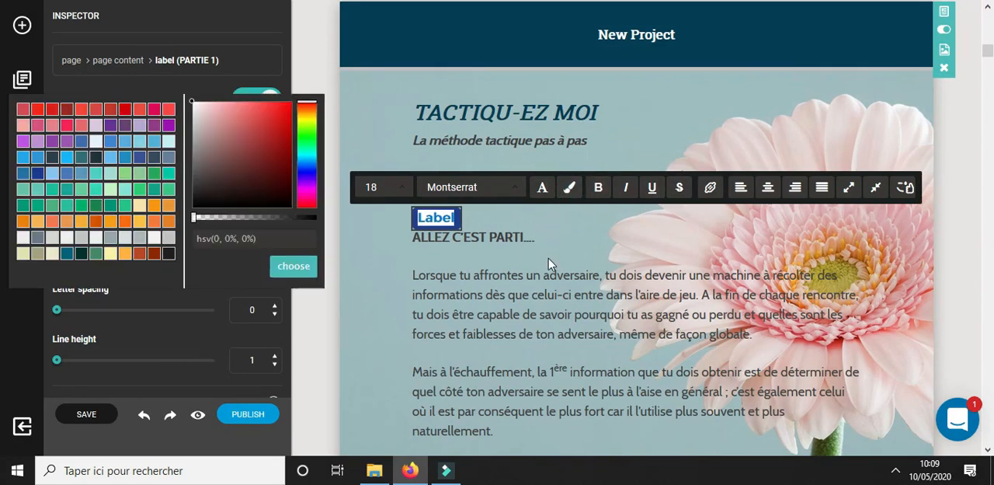
{"action": "left_click", "coordinate": [52, 254]}
{"action": "left_click", "coordinate": [23, 253]}
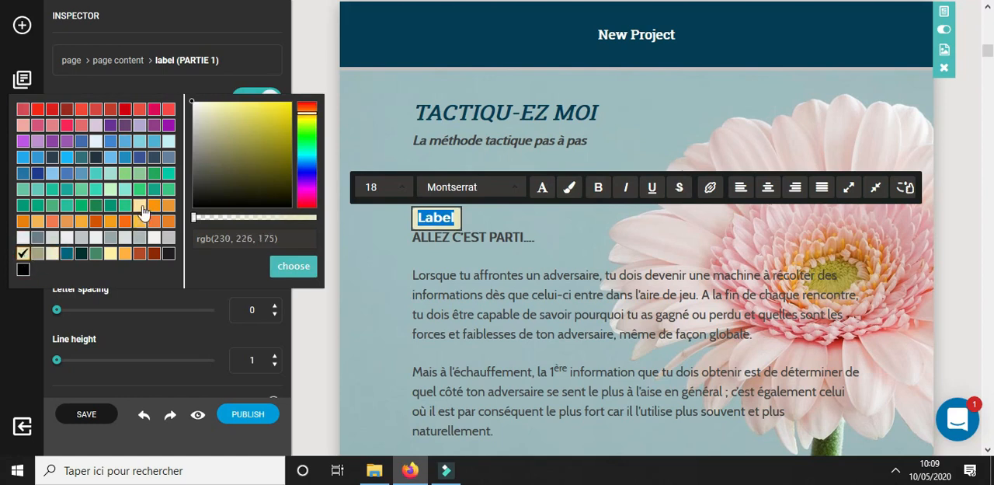
{"action": "left_click", "coordinate": [37, 205]}
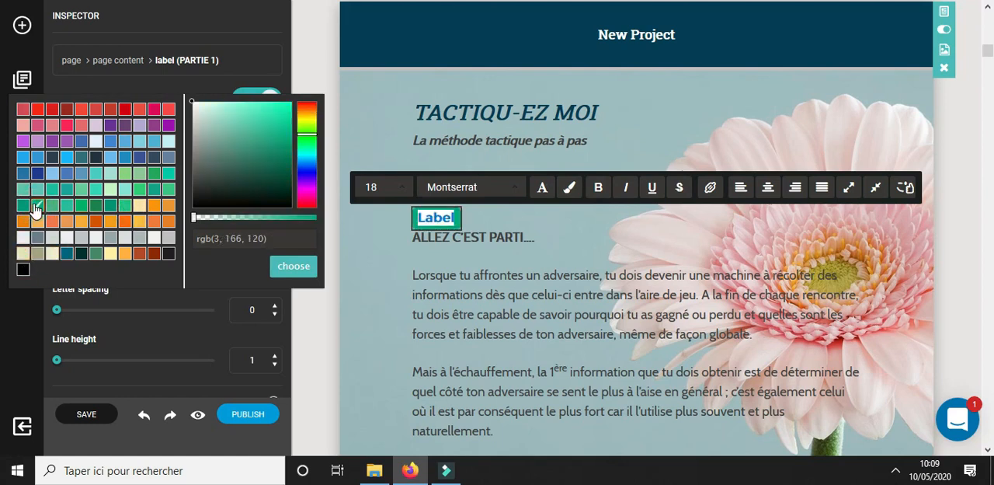
{"action": "left_click", "coordinate": [472, 217]}
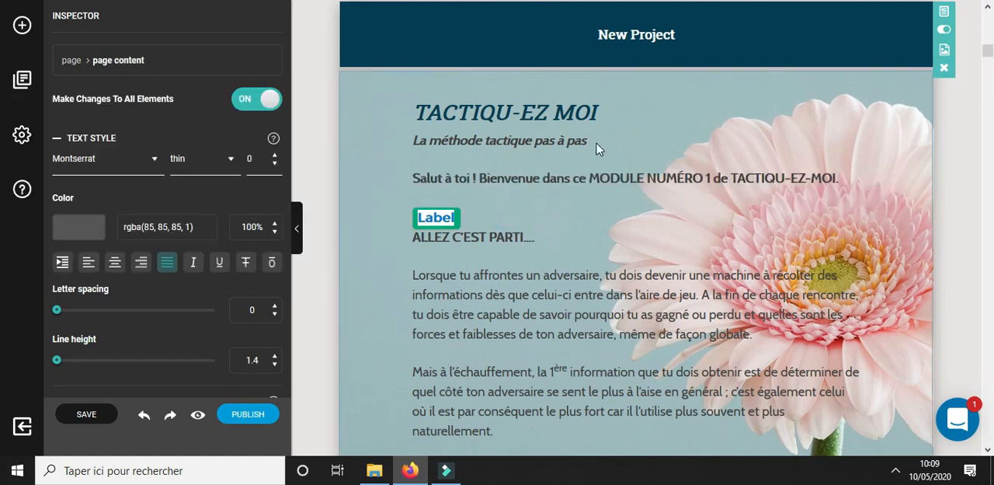
Remove the bold formatting from the PARTIE 1 label's text
{"action": "left_click", "coordinate": [446, 223]}
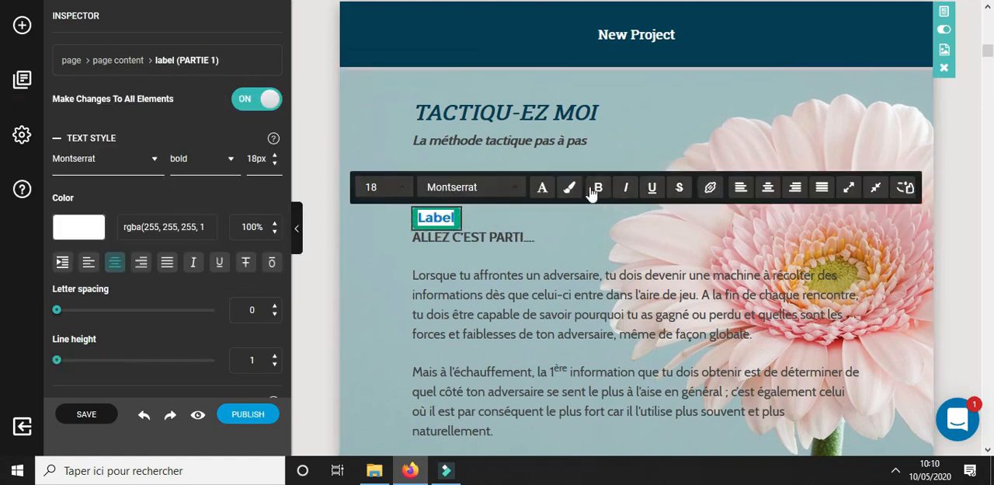
{"action": "left_click", "coordinate": [595, 194]}
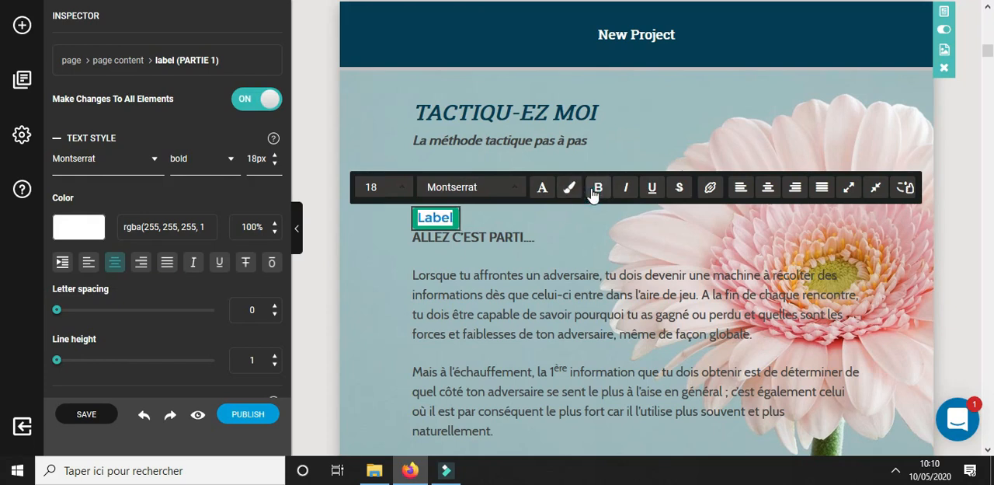
{"action": "left_click", "coordinate": [506, 215]}
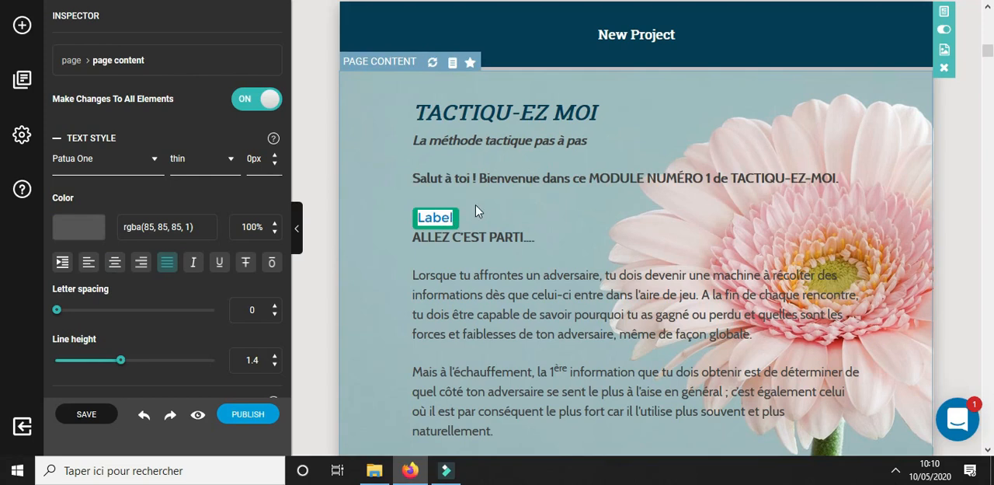
Link the "Inline CTA" text below the table of contents to the label PARTIE 1
{"action": "scroll", "coordinate": [477, 211], "scroll_direction": "down", "scroll_amount": 20}
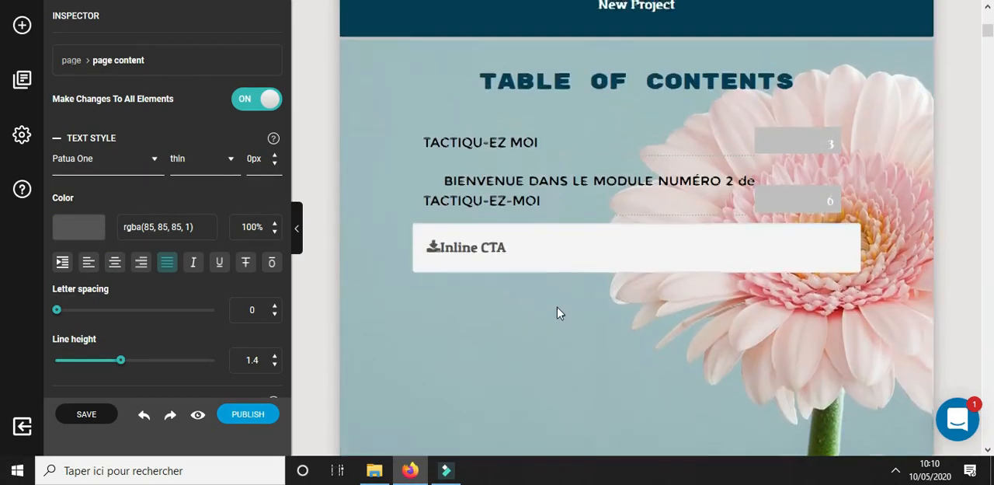
{"action": "scroll", "coordinate": [557, 312], "scroll_direction": "up", "scroll_amount": 3}
{"action": "scroll", "coordinate": [507, 335], "scroll_direction": "down", "scroll_amount": 3}
{"action": "left_click", "coordinate": [525, 227]}
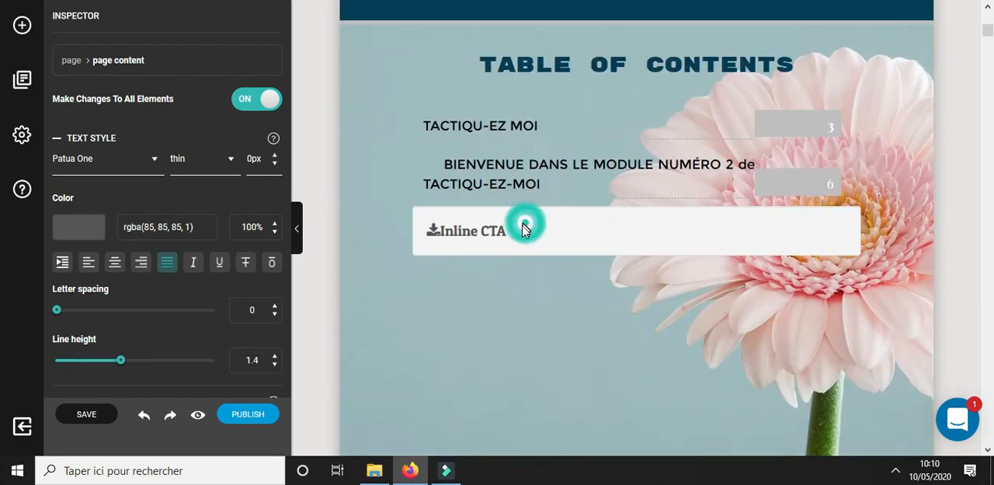
{"action": "left_click", "coordinate": [512, 231]}
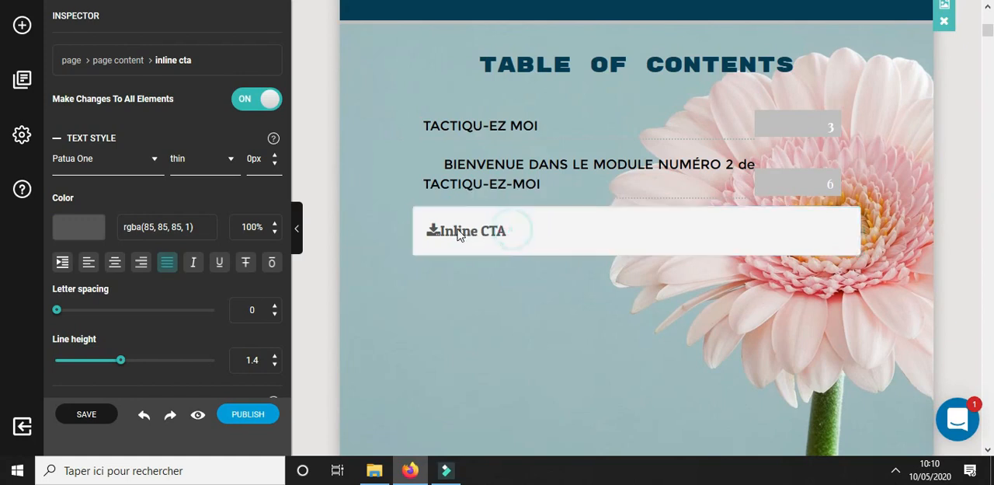
{"action": "double_click", "coordinate": [468, 230]}
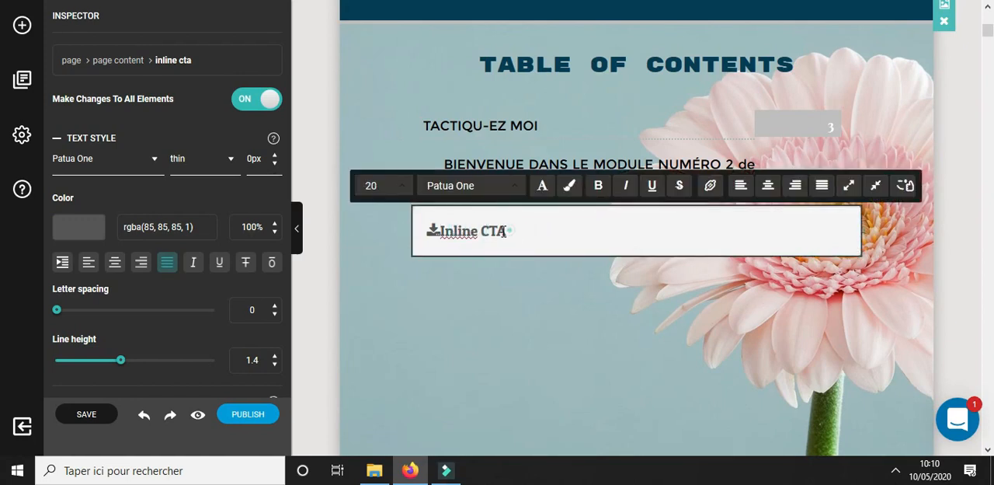
{"action": "left_click_drag", "start_coordinate": [506, 231], "coordinate": [440, 231]}
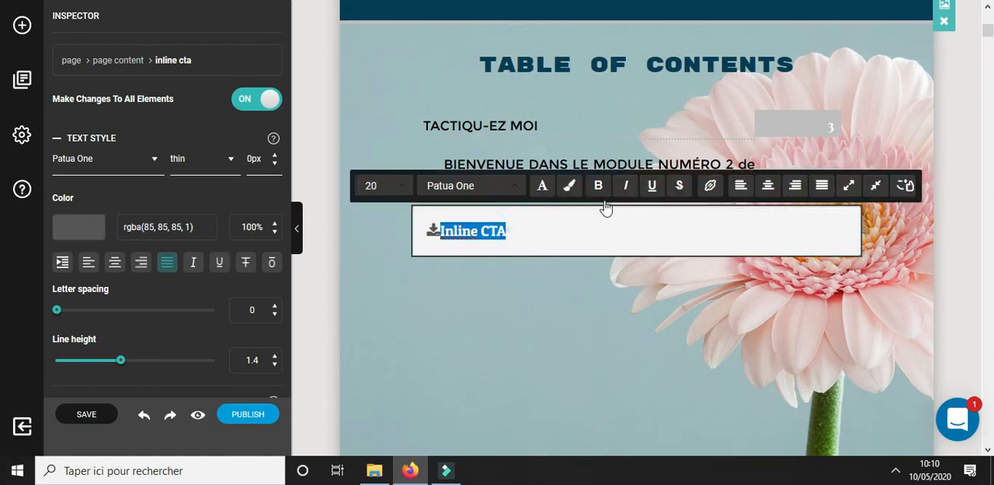
{"action": "left_click", "coordinate": [709, 187]}
{"action": "left_click", "coordinate": [466, 330]}
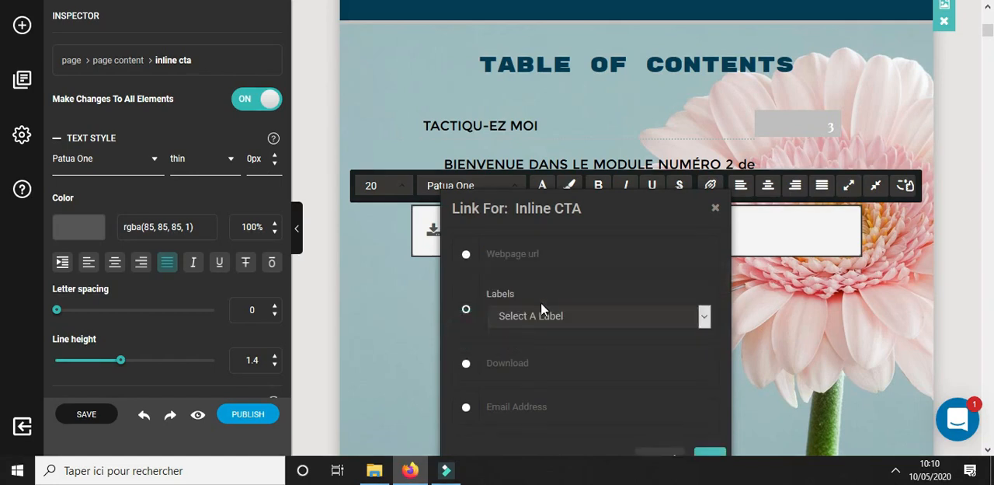
{"action": "left_click", "coordinate": [610, 315]}
{"action": "left_click", "coordinate": [515, 353]}
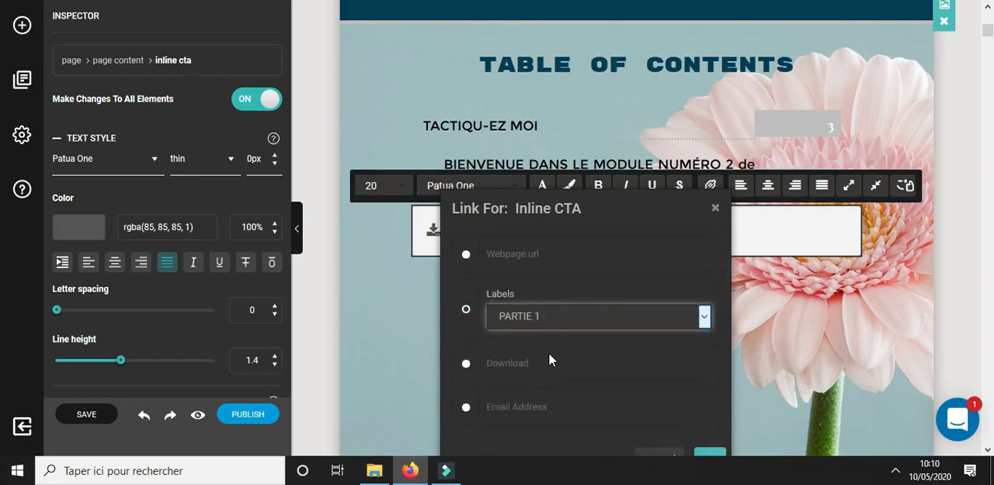
{"action": "left_click", "coordinate": [710, 454]}
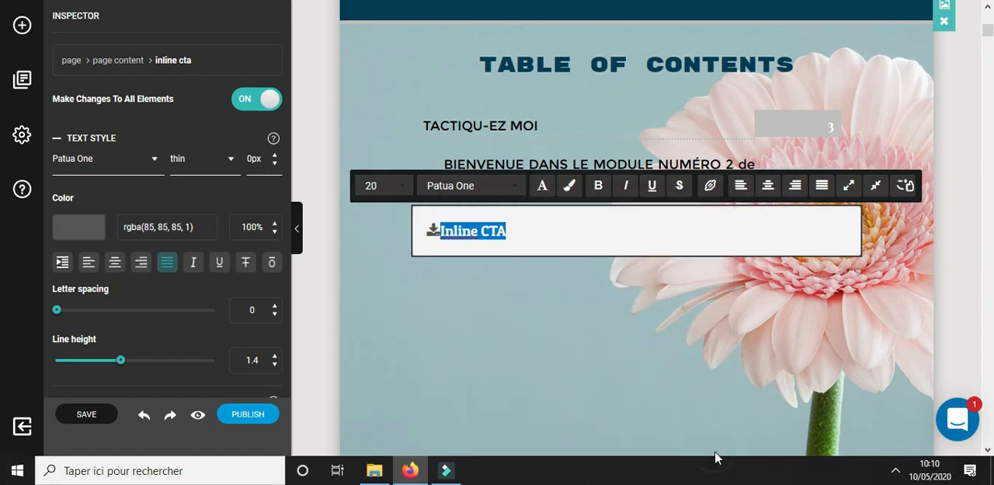
Insert a Call To Action block below the inline CTA on the table of contents page and select it
{"action": "left_click", "coordinate": [22, 25]}
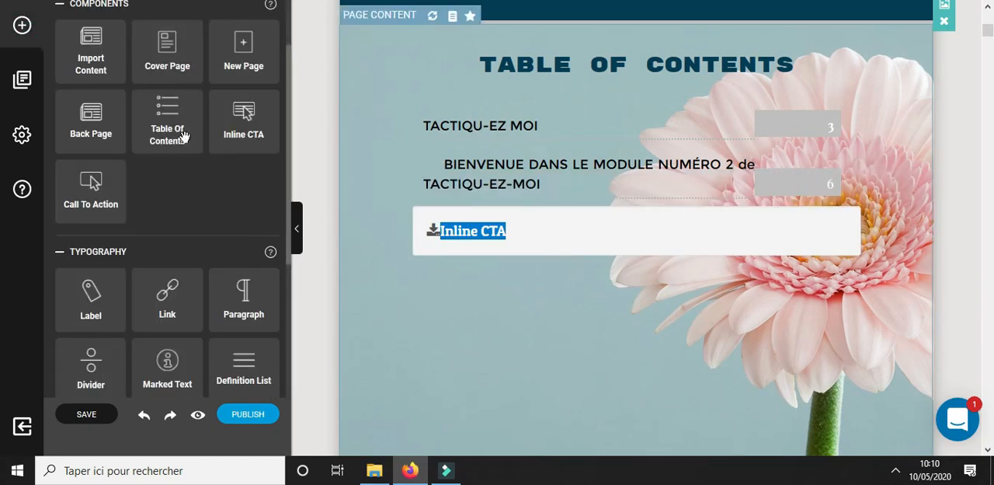
{"action": "left_click", "coordinate": [91, 184]}
{"action": "left_click_drag", "start_coordinate": [106, 189], "coordinate": [478, 298]}
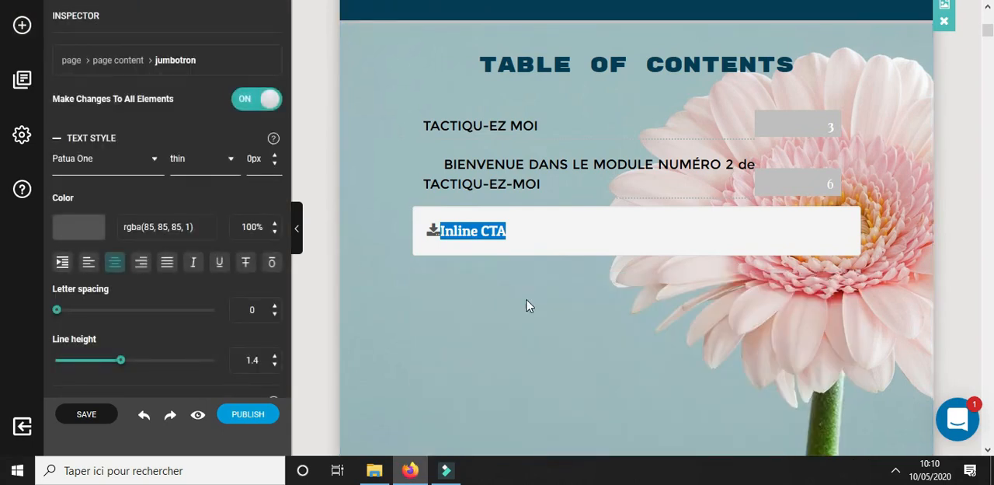
{"action": "scroll", "coordinate": [532, 301], "scroll_direction": "down", "scroll_amount": 2}
{"action": "scroll", "coordinate": [432, 255], "scroll_direction": "down", "scroll_amount": 8}
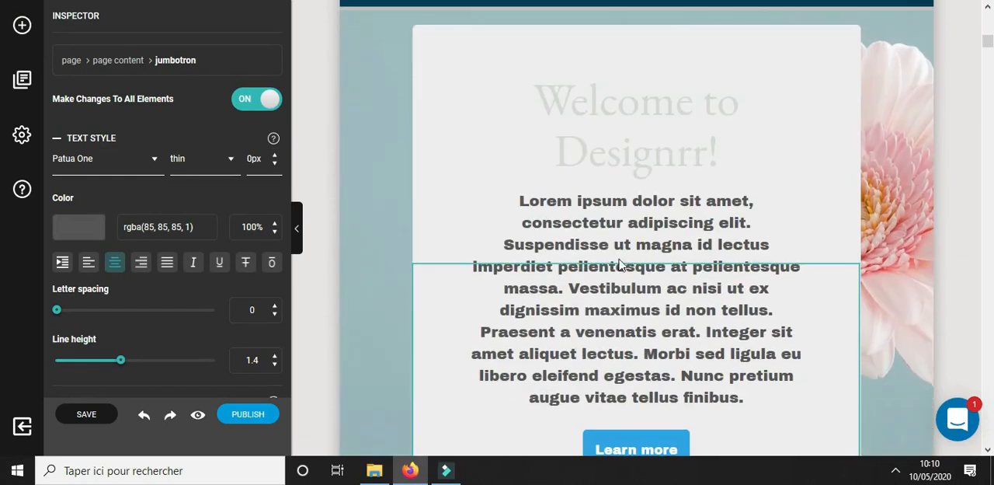
{"action": "left_click", "coordinate": [642, 85]}
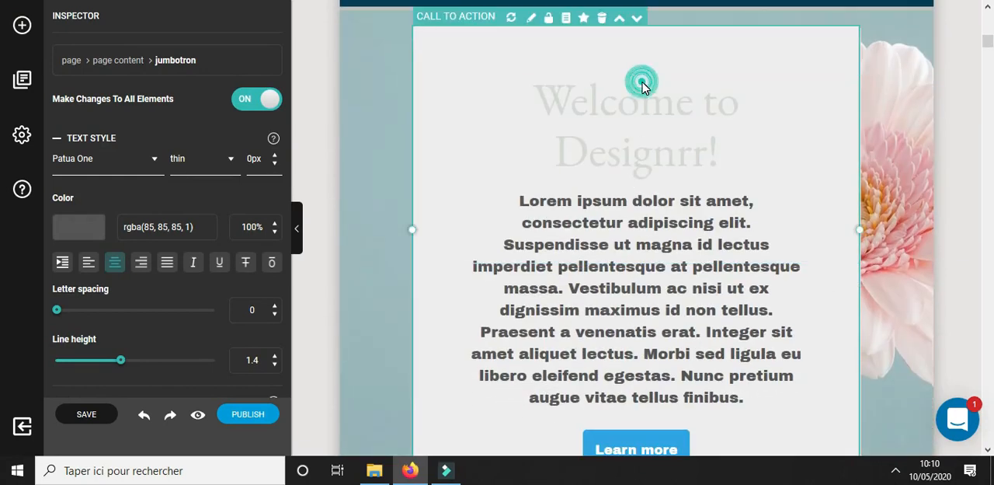
{"action": "scroll", "coordinate": [724, 333], "scroll_direction": "down", "scroll_amount": 4}
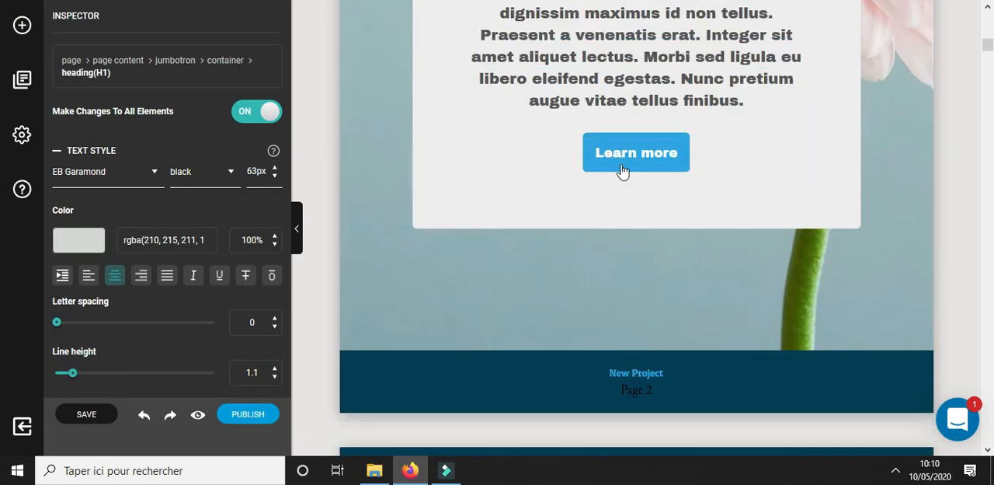
{"action": "left_click", "coordinate": [630, 149]}
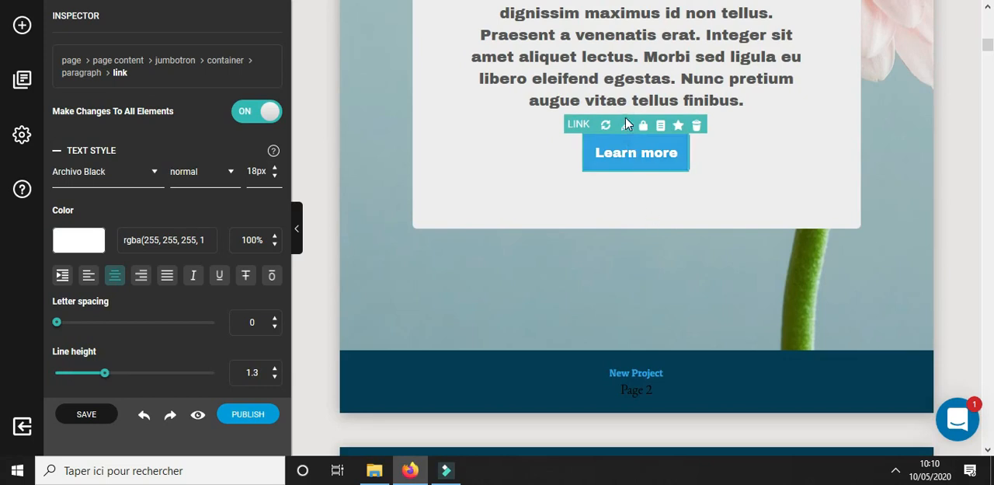
{"action": "left_click", "coordinate": [626, 125]}
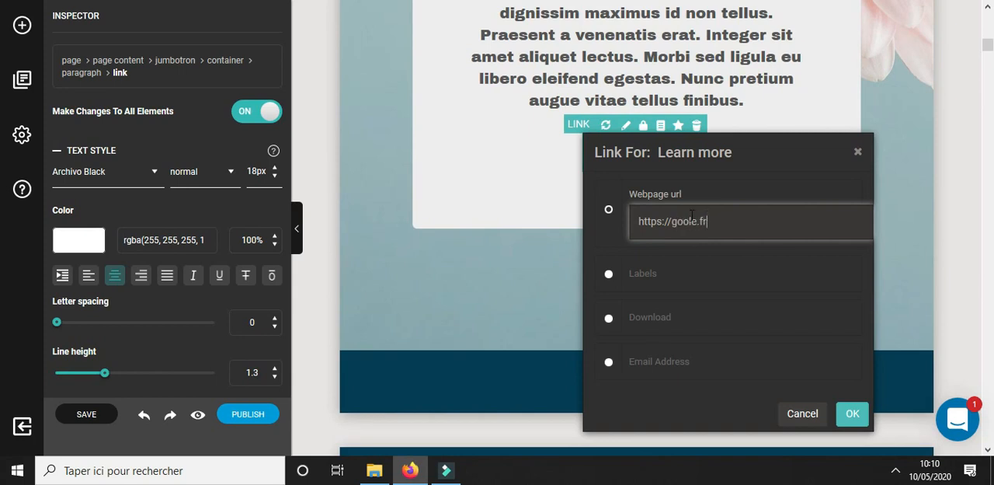
{"action": "left_click", "coordinate": [688, 223]}
{"action": "type", "text": "g"}
{"action": "left_click", "coordinate": [853, 413]}
Insert an image element below the inline CTA on the table of contents page, keeping the default Designrr logo
{"action": "scroll", "coordinate": [742, 202], "scroll_direction": "up", "scroll_amount": 3}
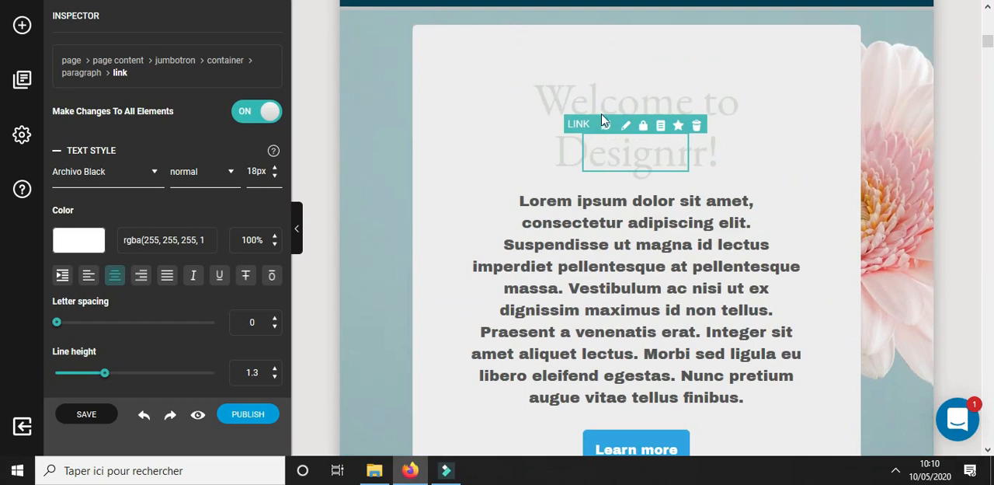
{"action": "left_click", "coordinate": [605, 118]}
{"action": "scroll", "coordinate": [807, 264], "scroll_direction": "up", "scroll_amount": 3}
{"action": "scroll", "coordinate": [805, 259], "scroll_direction": "up", "scroll_amount": 10}
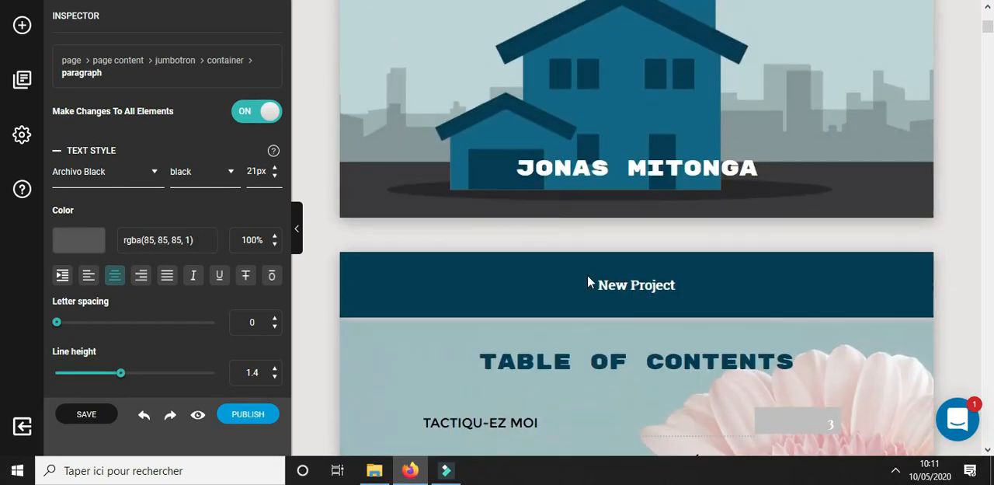
{"action": "scroll", "coordinate": [589, 278], "scroll_direction": "down", "scroll_amount": 4}
{"action": "left_click", "coordinate": [19, 24]}
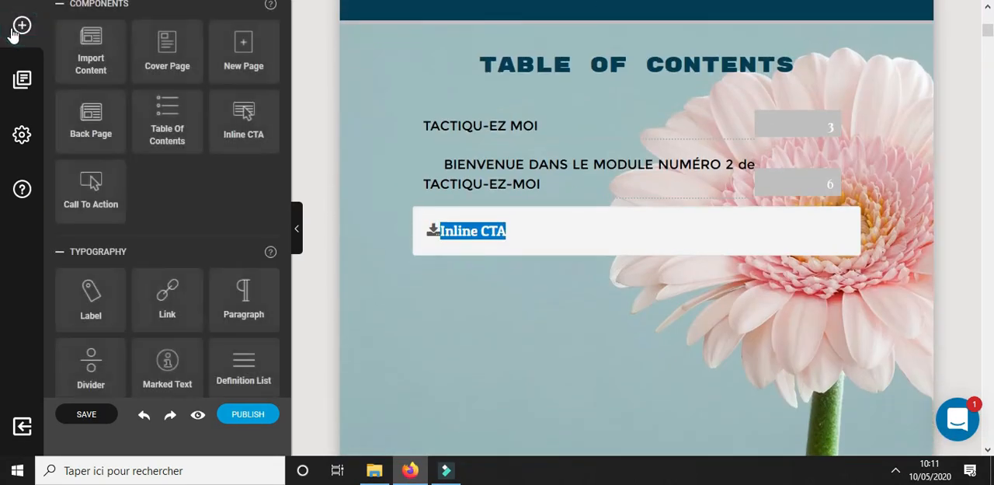
{"action": "scroll", "coordinate": [207, 198], "scroll_direction": "down", "scroll_amount": 5}
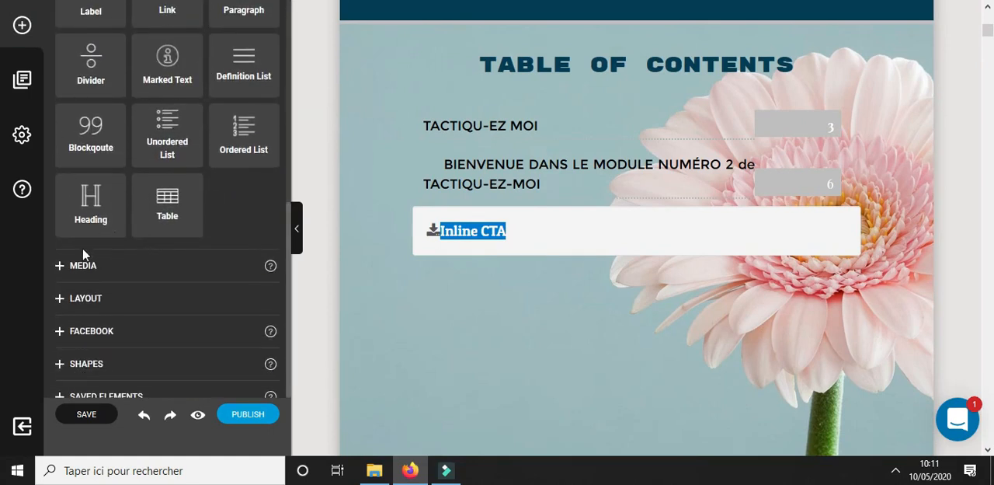
{"action": "left_click", "coordinate": [78, 269]}
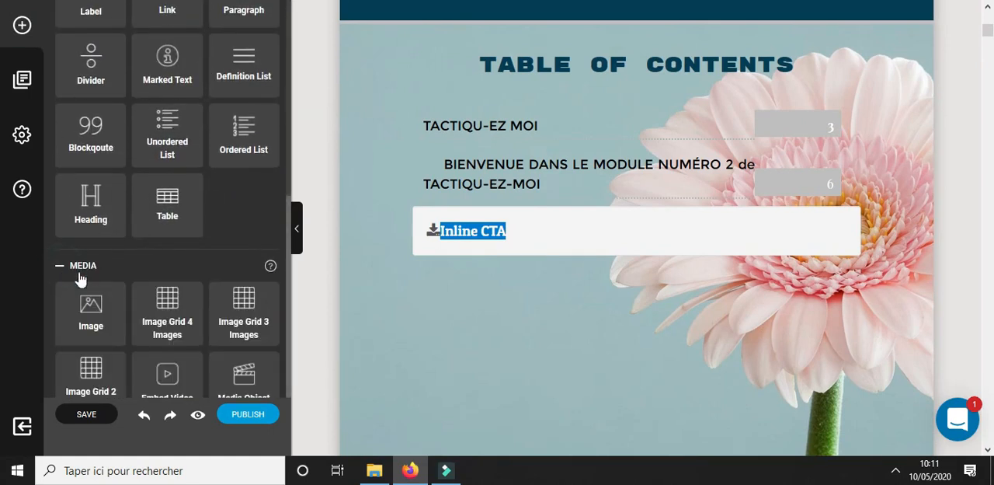
{"action": "scroll", "coordinate": [136, 270], "scroll_direction": "down", "scroll_amount": 1}
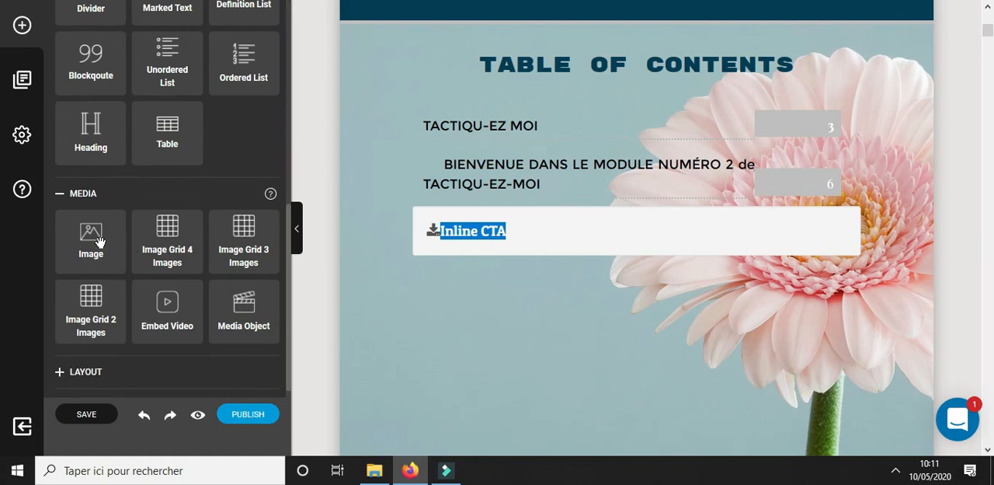
{"action": "left_click_drag", "start_coordinate": [99, 242], "coordinate": [548, 329]}
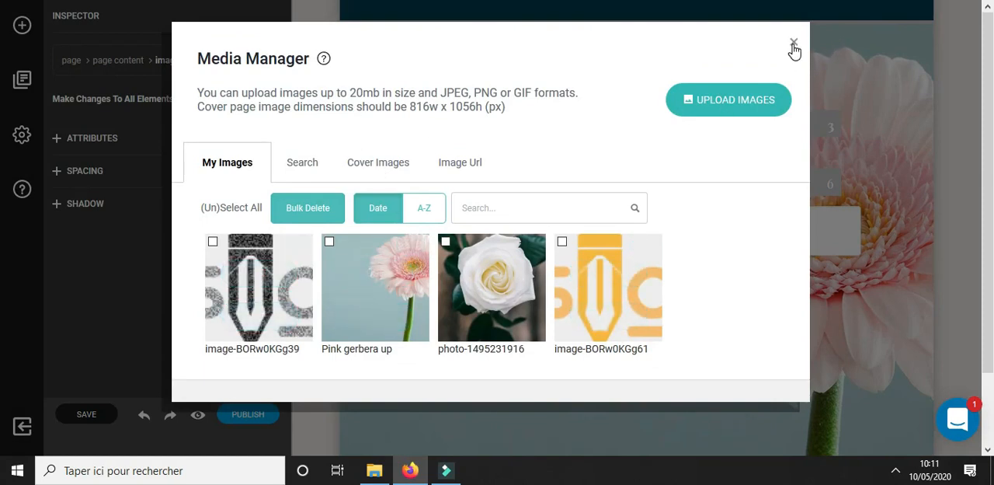
{"action": "left_click", "coordinate": [793, 44]}
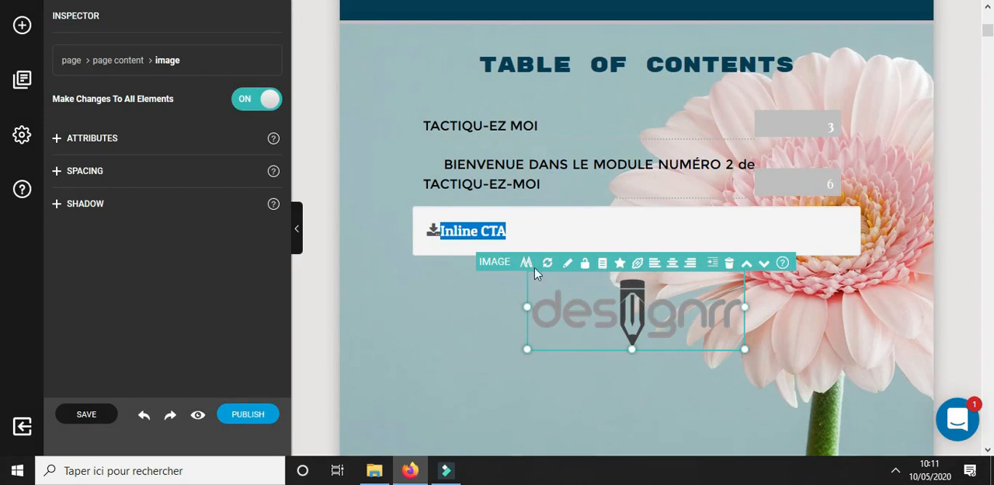
Open the logo in the image editor, try the Remove White and Brightness effects, and apply the green Tint
{"action": "left_click", "coordinate": [569, 265]}
{"action": "left_click", "coordinate": [351, 324]}
{"action": "left_click", "coordinate": [351, 325]}
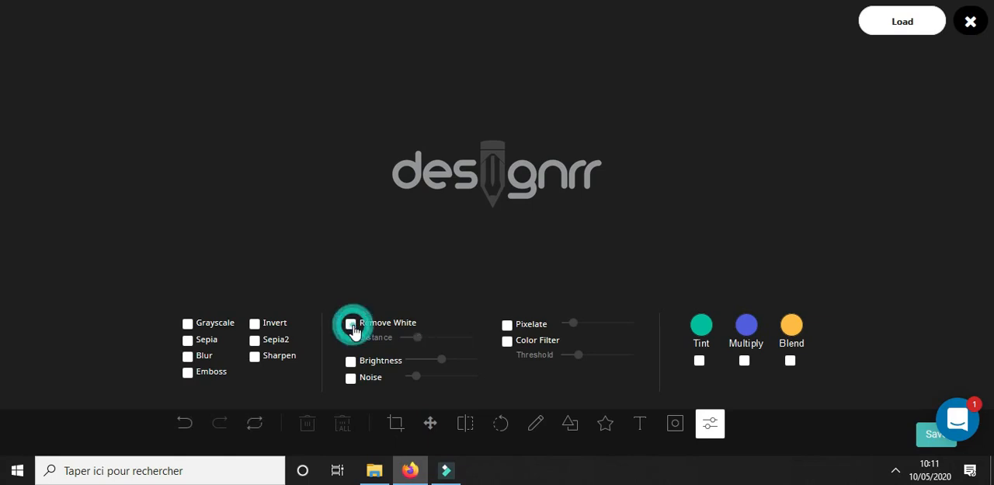
{"action": "left_click", "coordinate": [351, 362]}
{"action": "left_click", "coordinate": [350, 362]}
{"action": "left_click", "coordinate": [700, 362]}
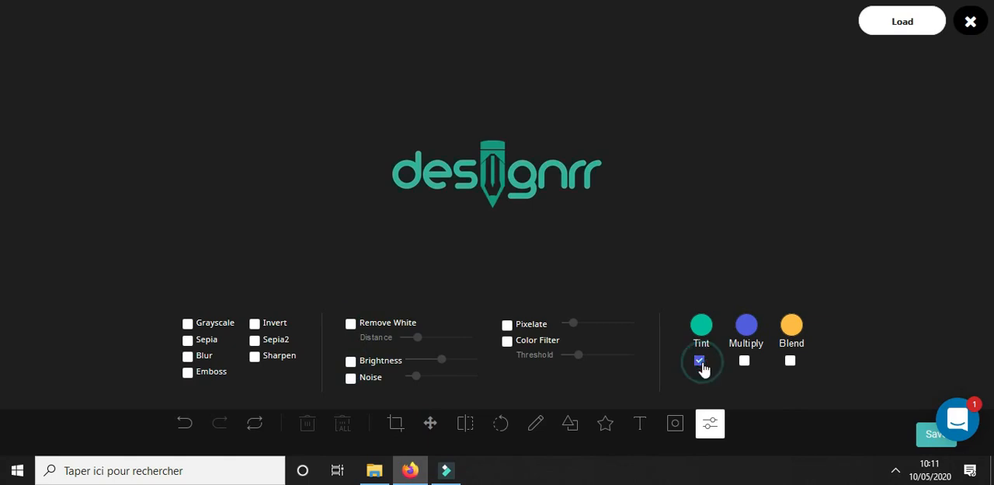
Try the Pixelate effect on the logo at its lowest strength and switch it off again
{"action": "left_click", "coordinate": [507, 326]}
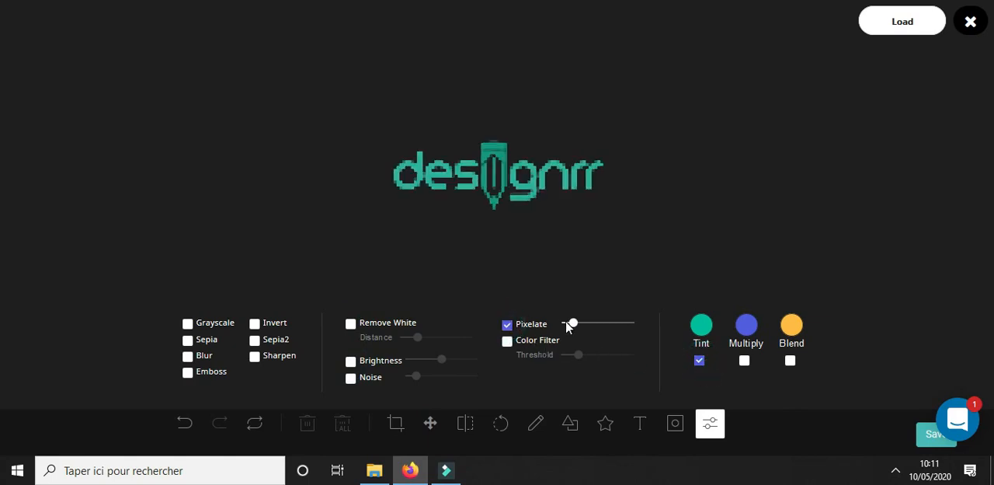
{"action": "left_click_drag", "start_coordinate": [574, 323], "coordinate": [525, 328]}
{"action": "left_click", "coordinate": [507, 325]}
Enable the Color Filter on the logo, adjust its threshold, and save the edited image to the page
{"action": "left_click", "coordinate": [505, 344]}
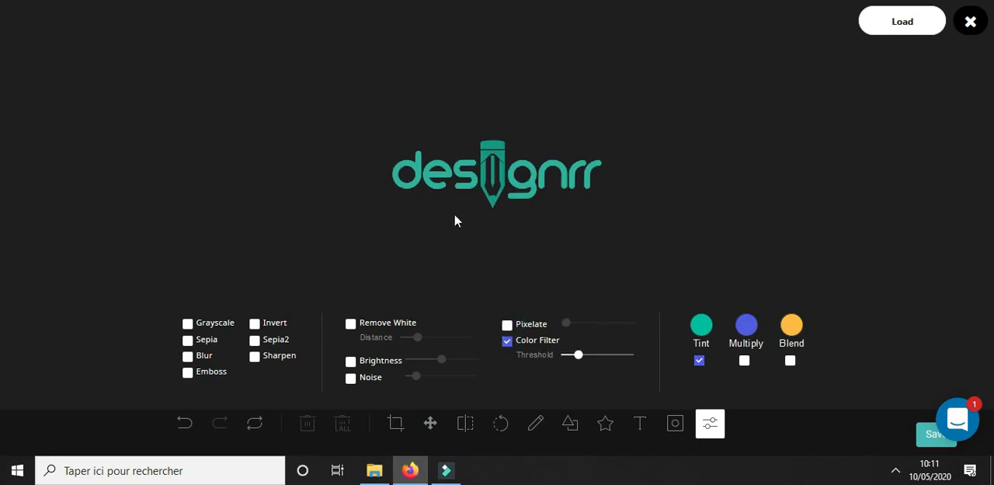
{"action": "mouse_move", "coordinate": [579, 355]}
{"action": "left_mouse_down"}
{"action": "mouse_move", "coordinate": [649, 366]}
{"action": "mouse_move", "coordinate": [587, 366]}
{"action": "left_mouse_up"}
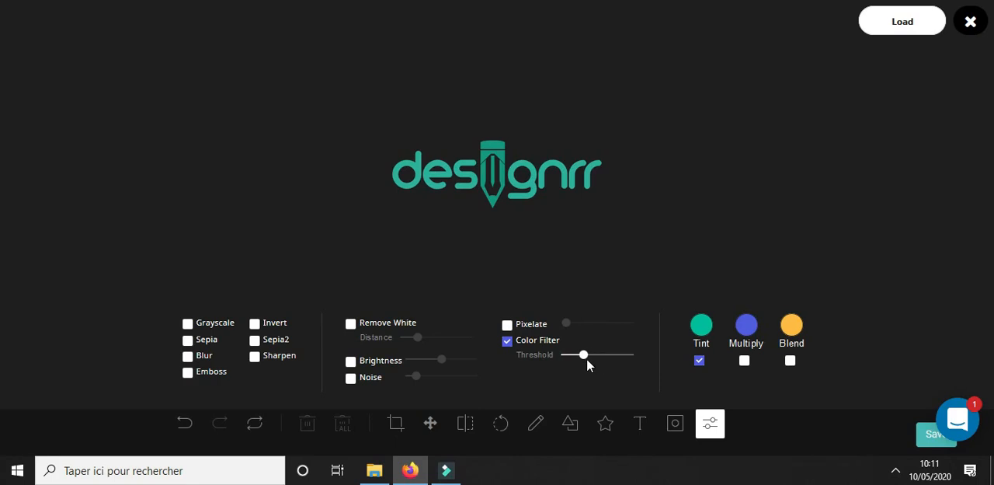
{"action": "left_click", "coordinate": [921, 441]}
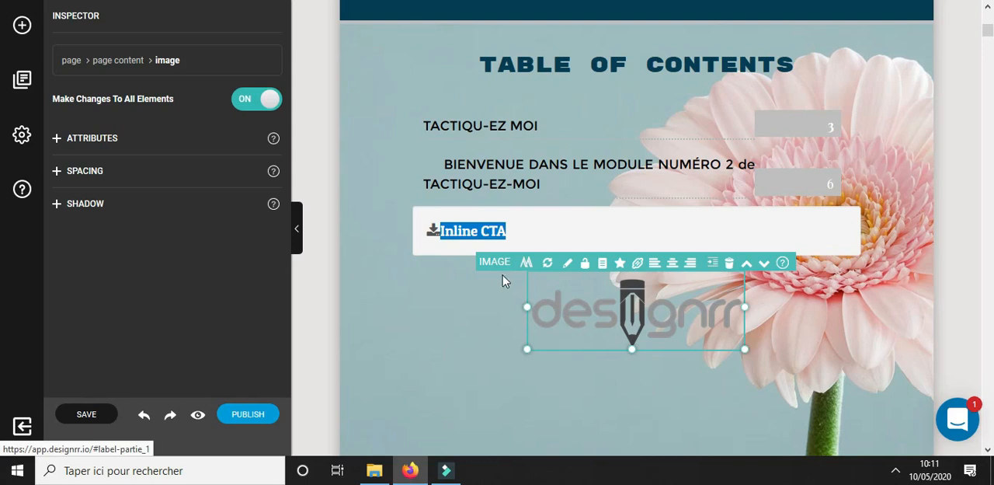
{"action": "left_click", "coordinate": [817, 334]}
{"action": "left_click", "coordinate": [24, 28]}
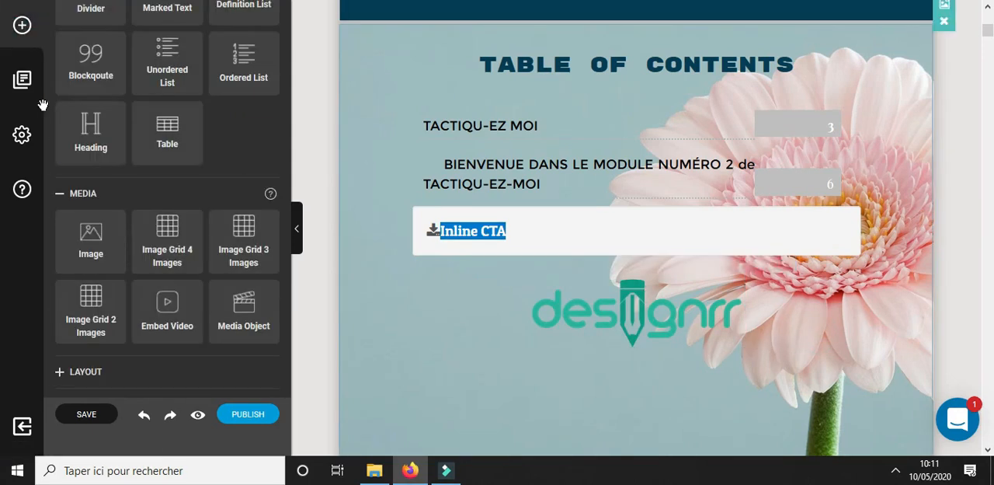
{"action": "scroll", "coordinate": [142, 282], "scroll_direction": "down", "scroll_amount": 1}
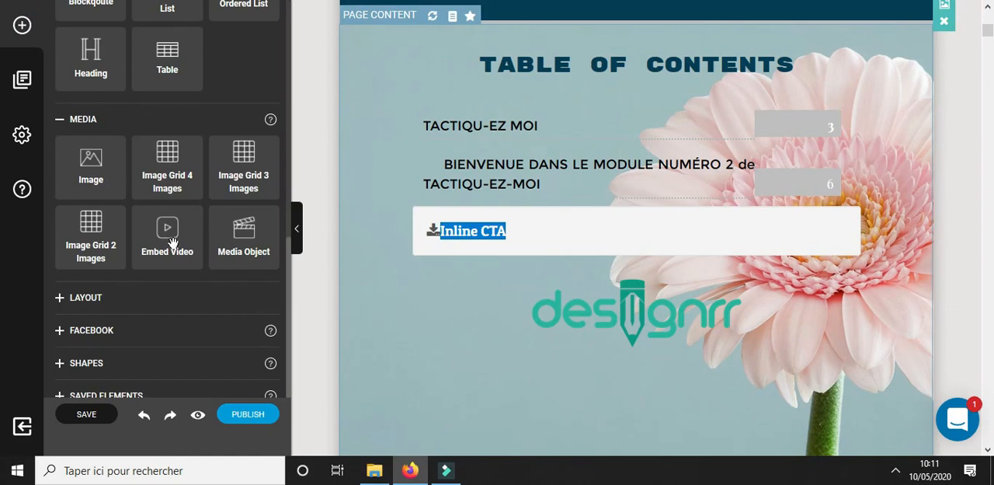
{"action": "left_click_drag", "start_coordinate": [172, 243], "coordinate": [448, 55]}
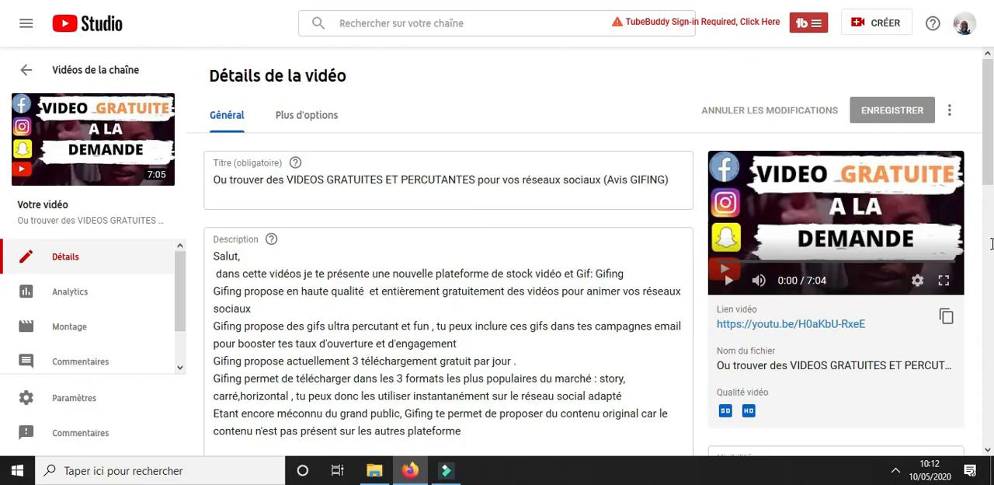
{"action": "left_click", "coordinate": [946, 317]}
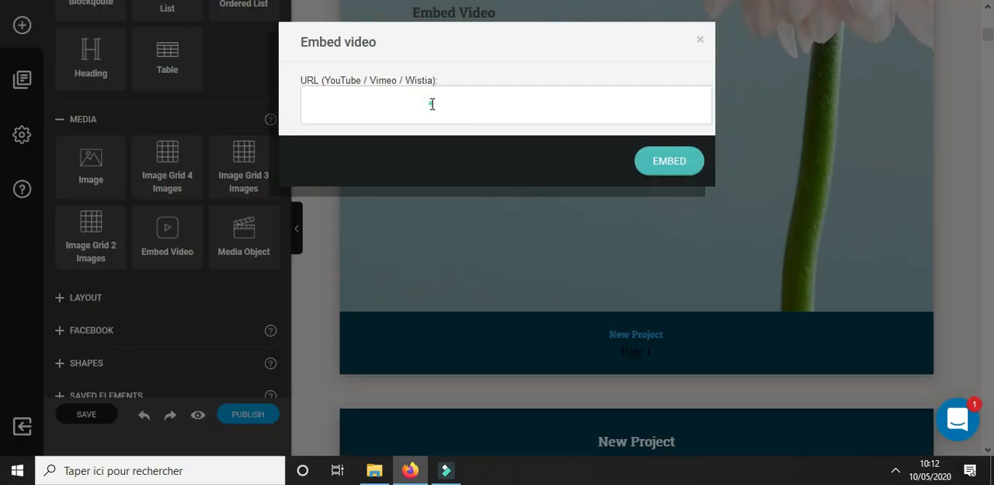
{"action": "left_click", "coordinate": [430, 103]}
{"action": "type", "text": "https://youtu.be/H0aKbU-RxeE"}
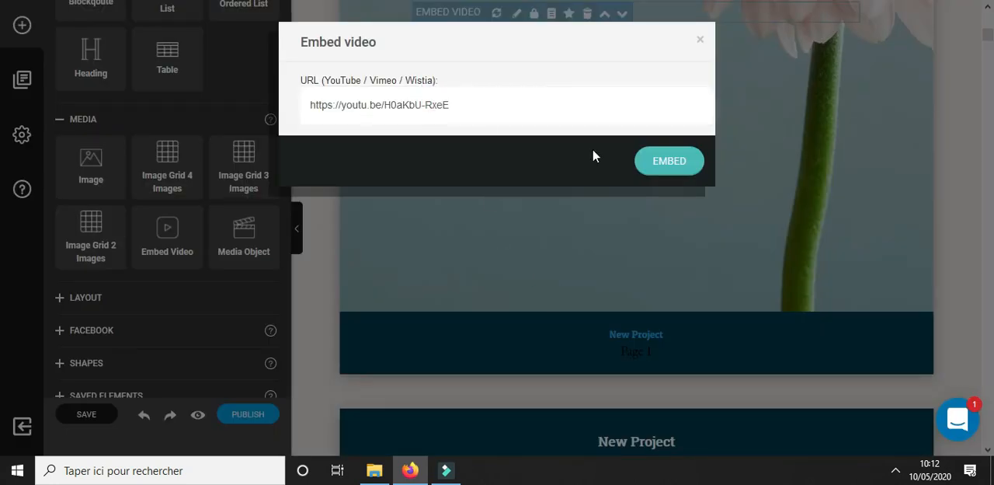
{"action": "left_click", "coordinate": [689, 166]}
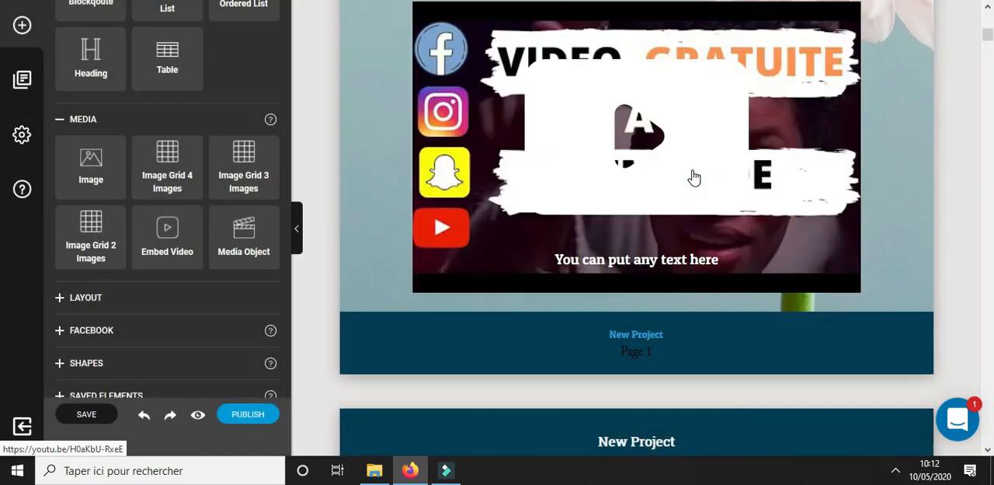
{"action": "left_click", "coordinate": [909, 194]}
Insert a 3 Columns layout above the TACTIQU-EZ MOI heading on the first content page and select it
{"action": "scroll", "coordinate": [899, 270], "scroll_direction": "up", "scroll_amount": 3}
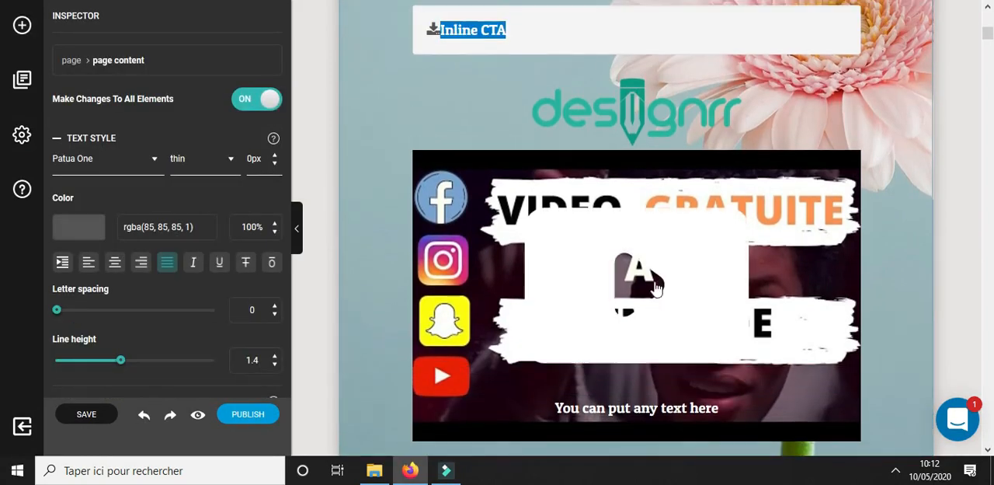
{"action": "left_click", "coordinate": [18, 26]}
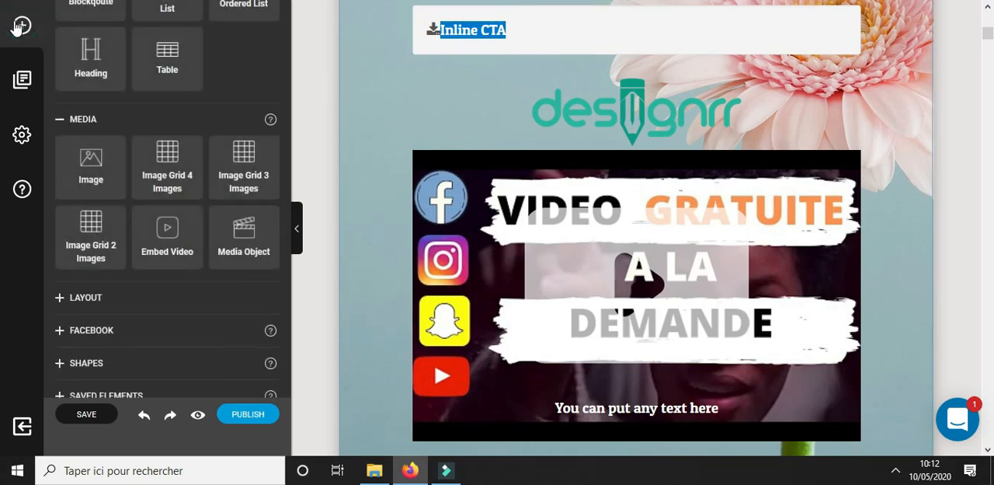
{"action": "left_click", "coordinate": [60, 298]}
{"action": "scroll", "coordinate": [115, 308], "scroll_direction": "down", "scroll_amount": 2}
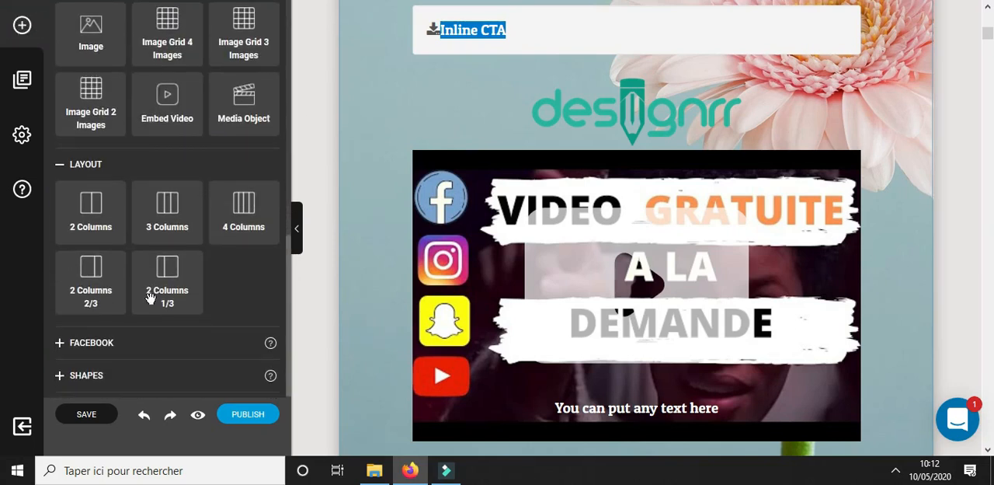
{"action": "left_click", "coordinate": [990, 52]}
{"action": "left_click_drag", "start_coordinate": [992, 52], "coordinate": [992, 53]}
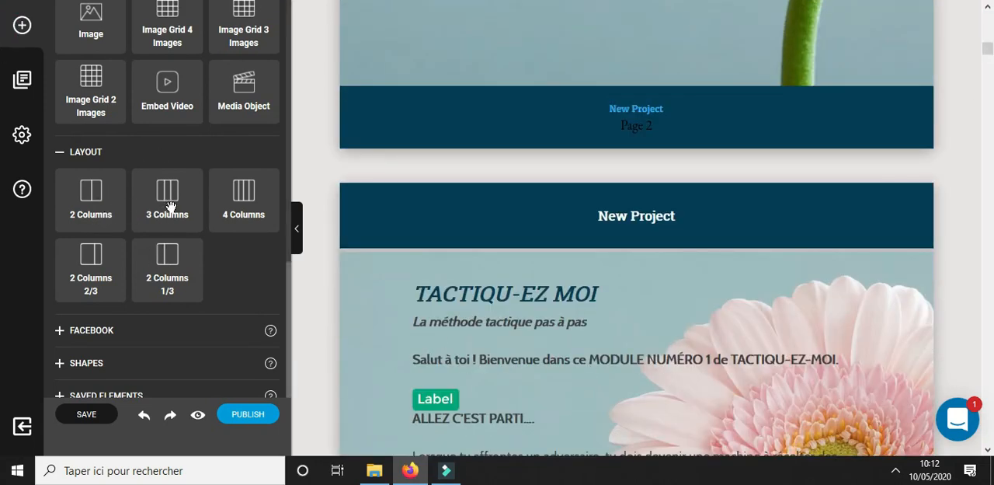
{"action": "left_click_drag", "start_coordinate": [172, 207], "coordinate": [567, 276]}
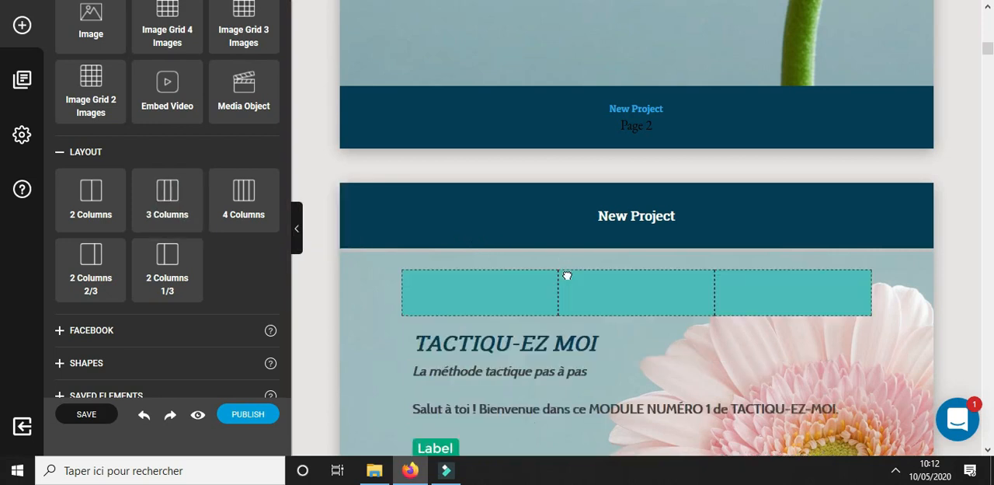
{"action": "left_click", "coordinate": [605, 314]}
{"action": "scroll", "coordinate": [571, 369], "scroll_direction": "down", "scroll_amount": 1}
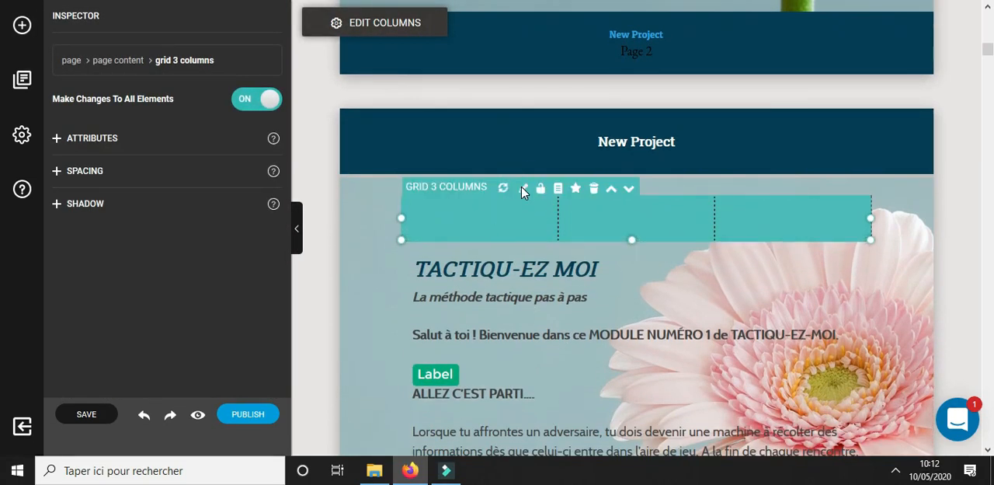
Try one-column, two-column and unequal presets on the grid, and save it with three equal columns
{"action": "left_click", "coordinate": [523, 189]}
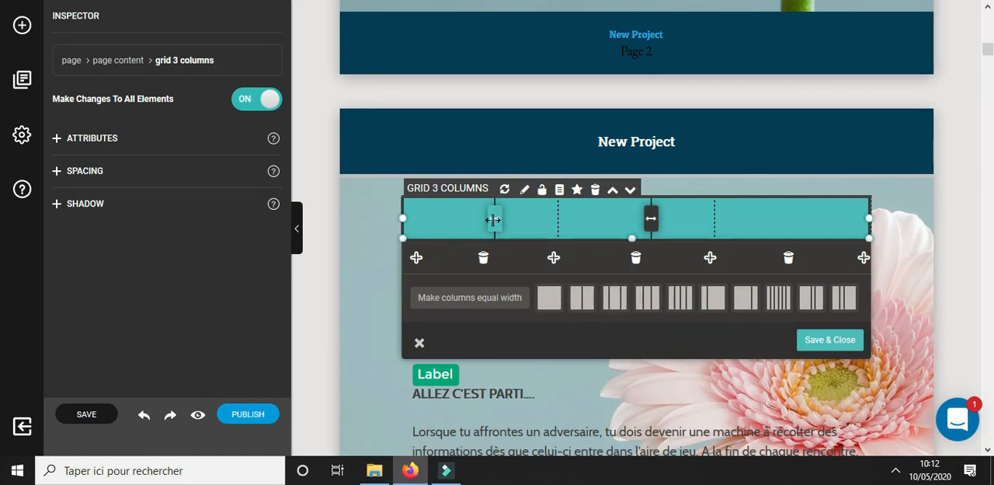
{"action": "left_click", "coordinate": [588, 297]}
{"action": "left_click", "coordinate": [618, 303]}
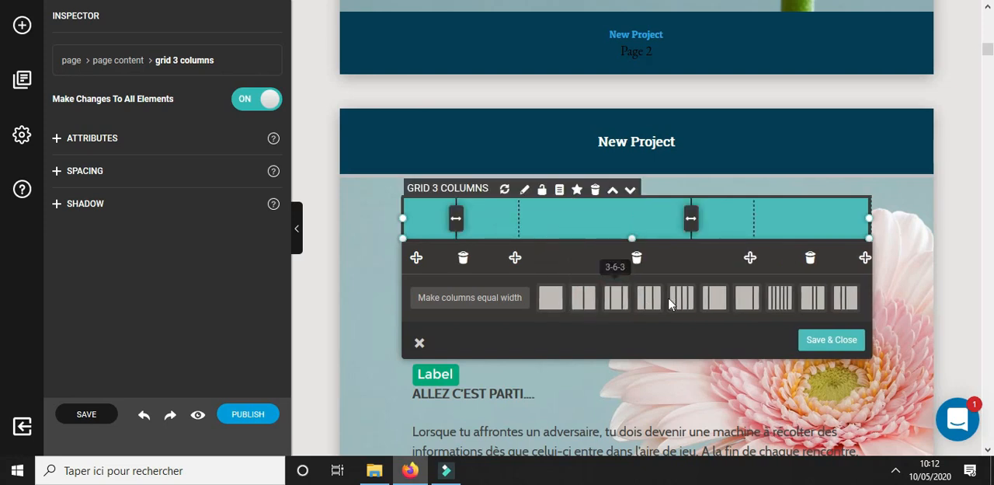
{"action": "left_click", "coordinate": [713, 306]}
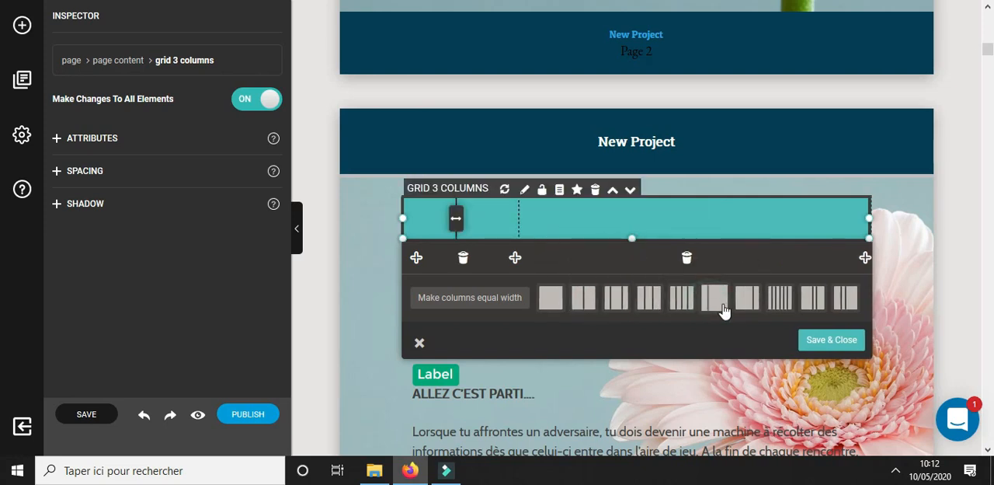
{"action": "left_click", "coordinate": [560, 305]}
{"action": "left_click", "coordinate": [585, 309]}
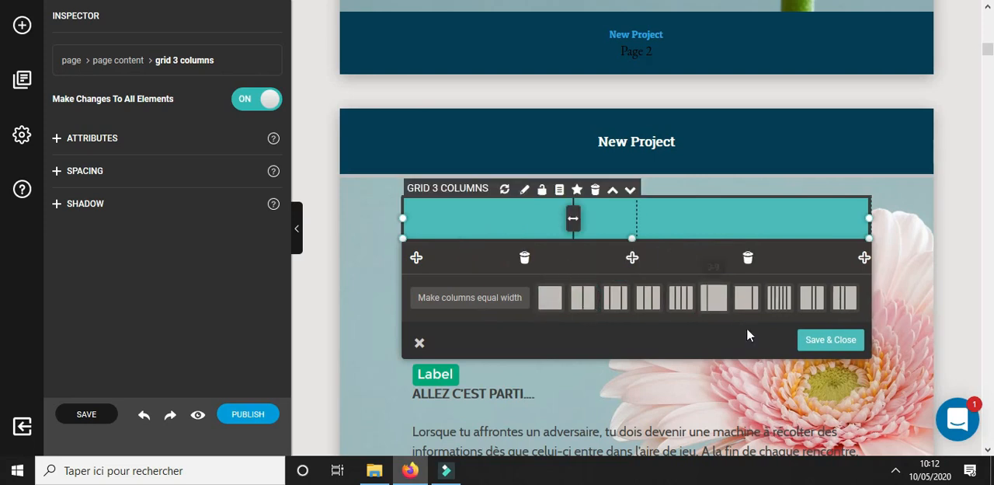
{"action": "left_click", "coordinate": [655, 303]}
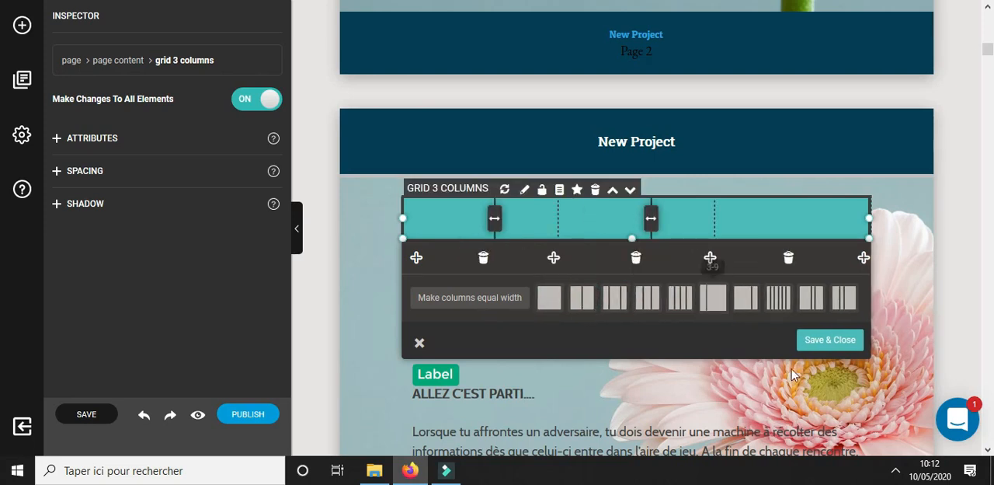
{"action": "left_click", "coordinate": [832, 340]}
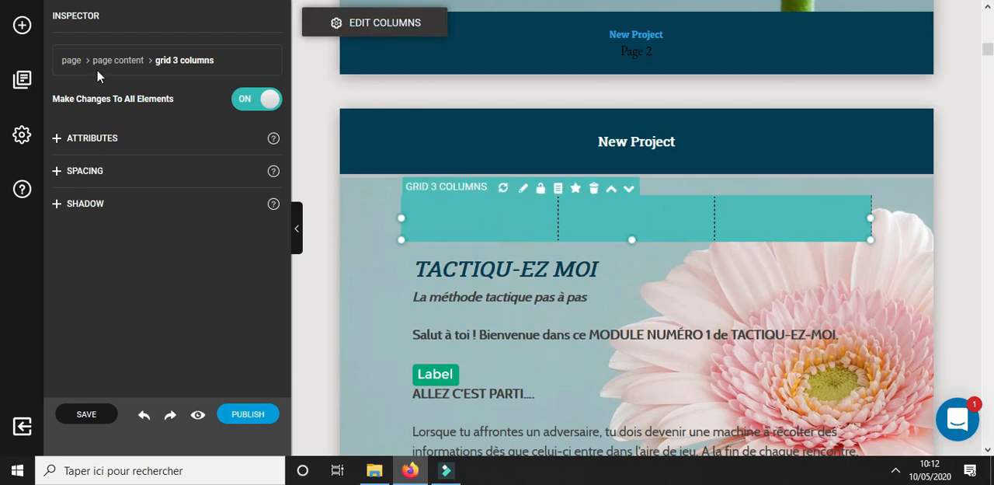
Browse the Facebook and shape elements, and place a Random Wave shape above the footer of the text page ending with "des exemples plus généraux"
{"action": "left_click", "coordinate": [21, 25]}
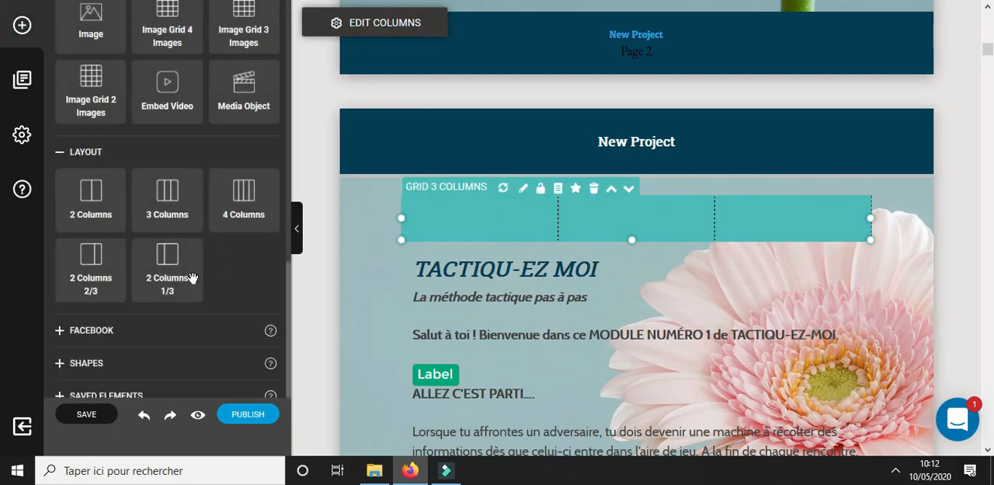
{"action": "left_click", "coordinate": [62, 334]}
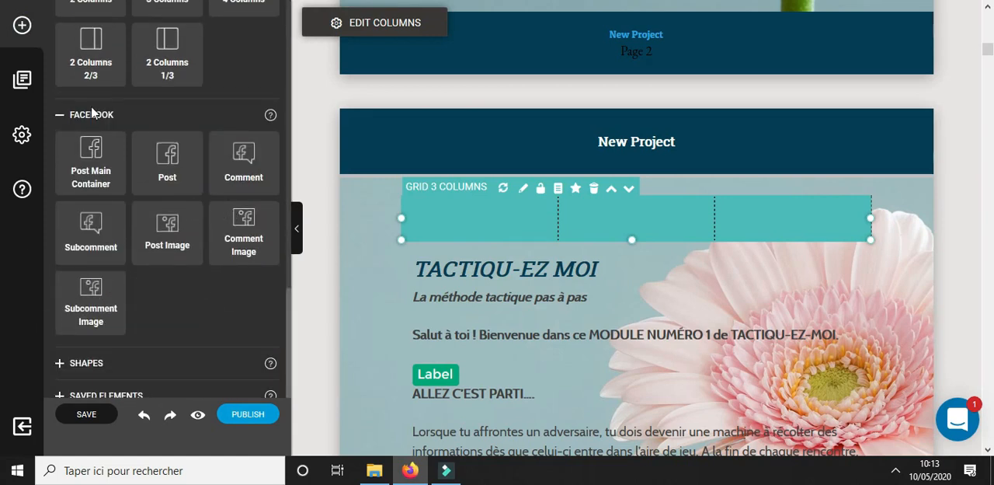
{"action": "left_click", "coordinate": [60, 362]}
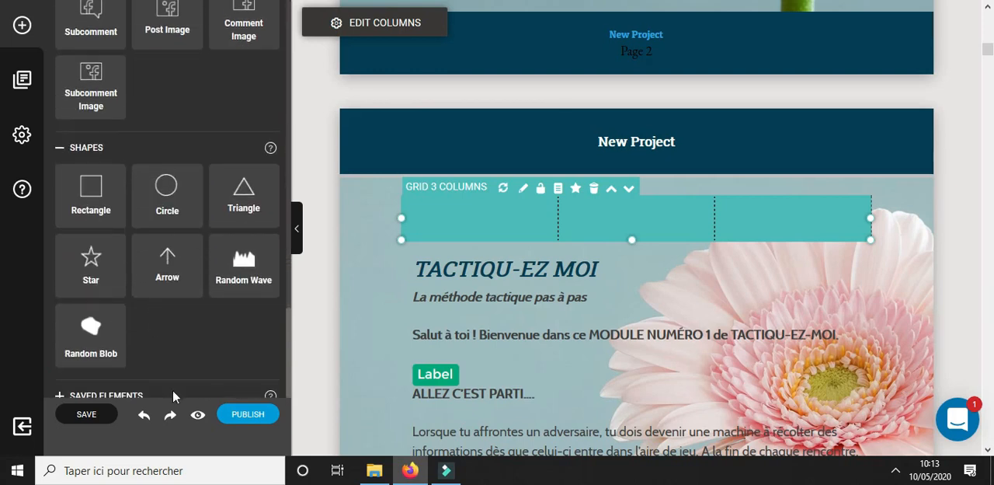
{"action": "scroll", "coordinate": [988, 53], "scroll_direction": "down", "scroll_amount": 10}
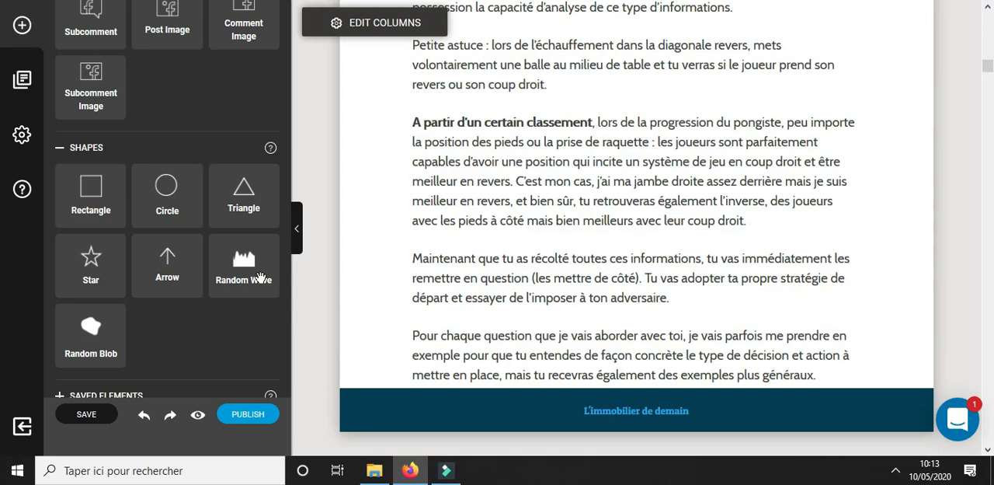
{"action": "left_click_drag", "start_coordinate": [256, 275], "coordinate": [361, 308]}
{"action": "left_click", "coordinate": [395, 319]}
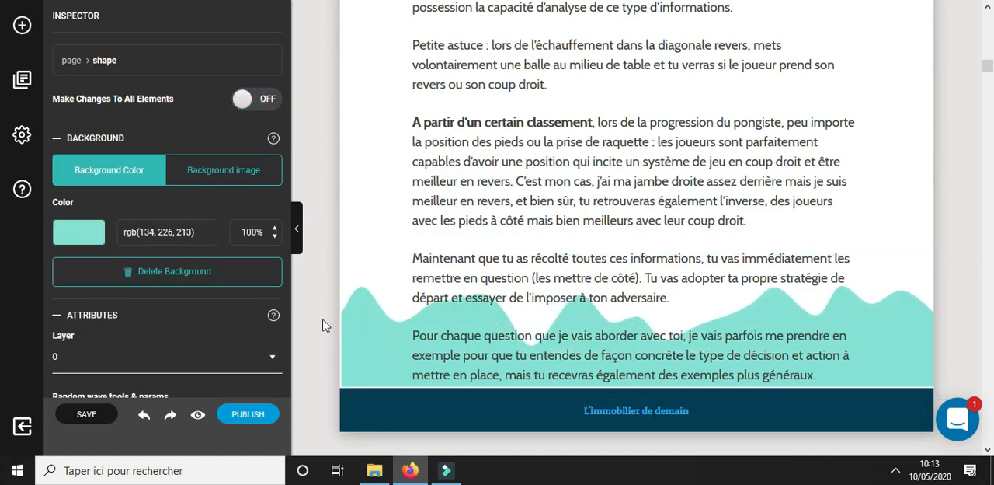
Try rgb(142, 40, 0) as the wave's background color, settle on green rgb(135, 211, 124), and save the project
{"action": "left_click", "coordinate": [98, 240]}
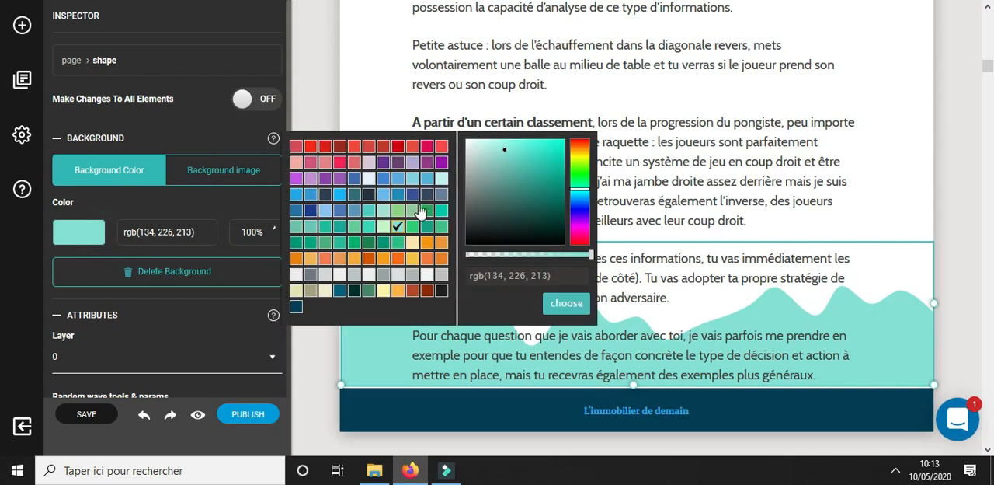
{"action": "left_click", "coordinate": [427, 291]}
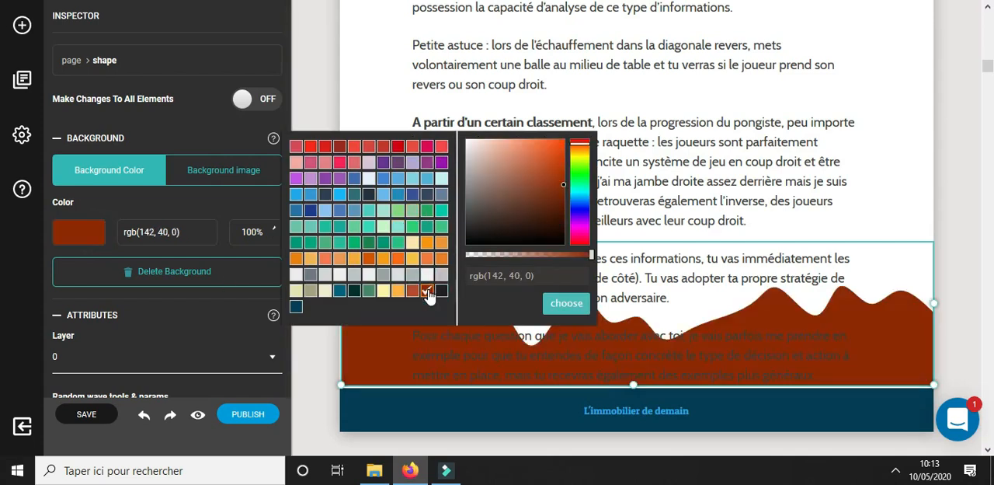
{"action": "left_click", "coordinate": [398, 212]}
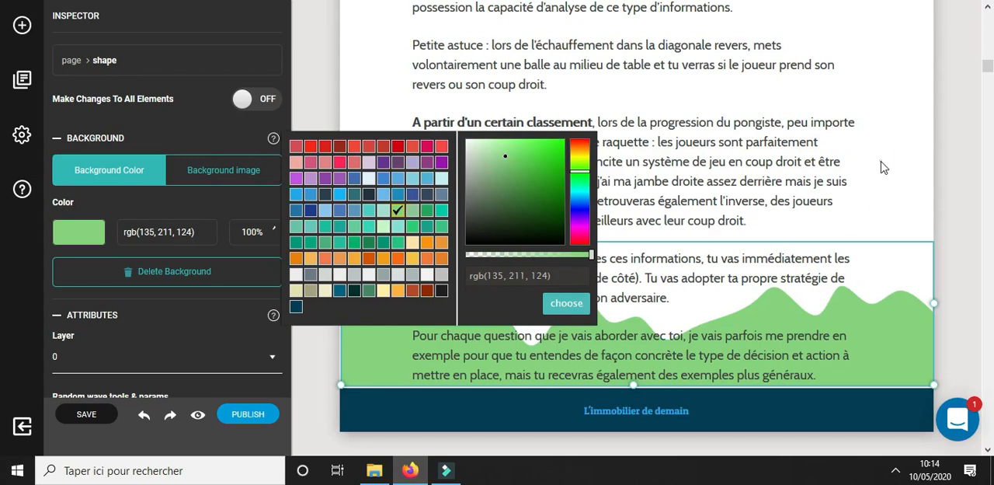
{"action": "left_click", "coordinate": [27, 28]}
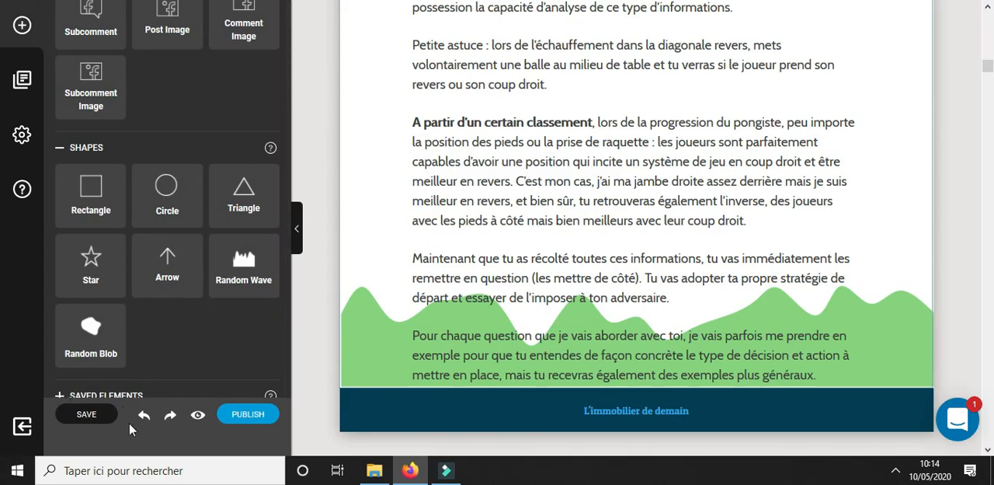
{"action": "left_click", "coordinate": [100, 418]}
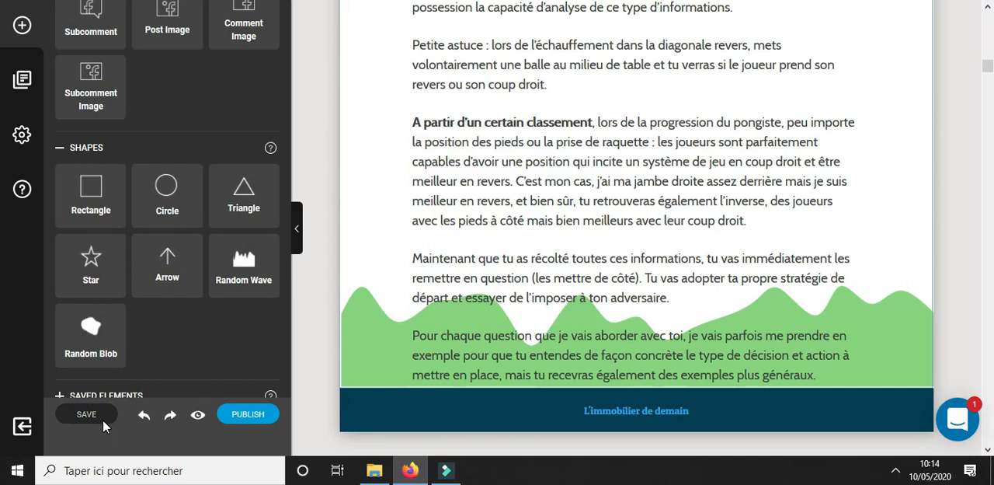
Export the ebook as a PDF titled "le futur de l'immobilier" and start downloading the generated file
{"action": "left_click", "coordinate": [249, 415]}
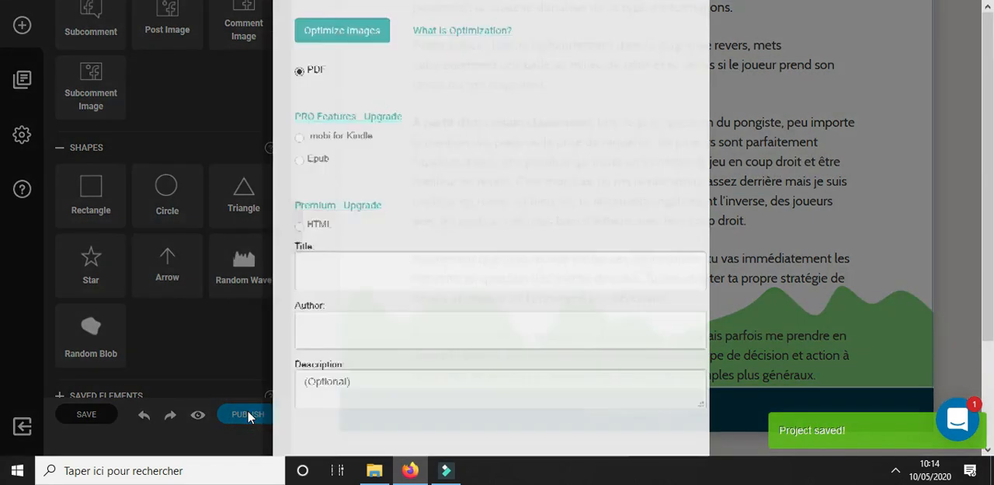
{"action": "scroll", "coordinate": [436, 288], "scroll_direction": "down", "scroll_amount": 2}
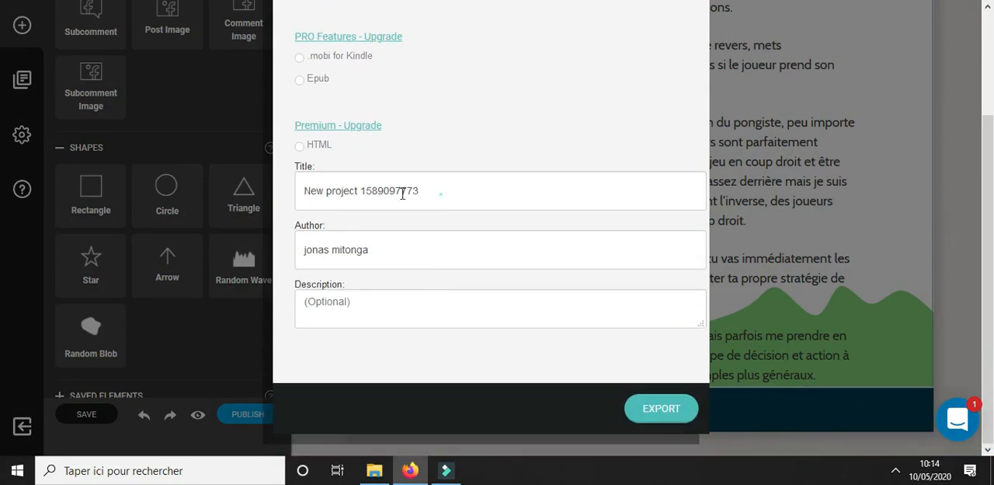
{"action": "left_click_drag", "start_coordinate": [441, 194], "coordinate": [289, 195]}
{"action": "type", "text": "le futur de l'immobilier"}
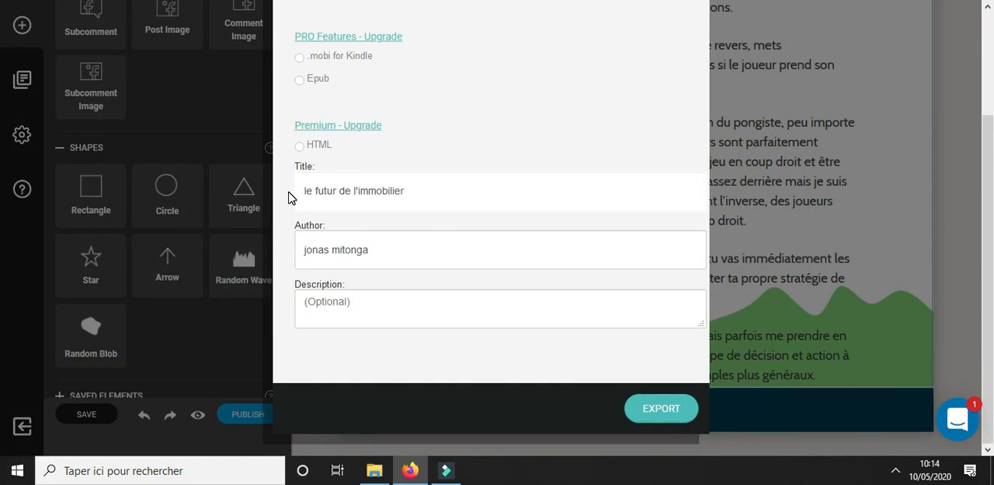
{"action": "left_click", "coordinate": [677, 408]}
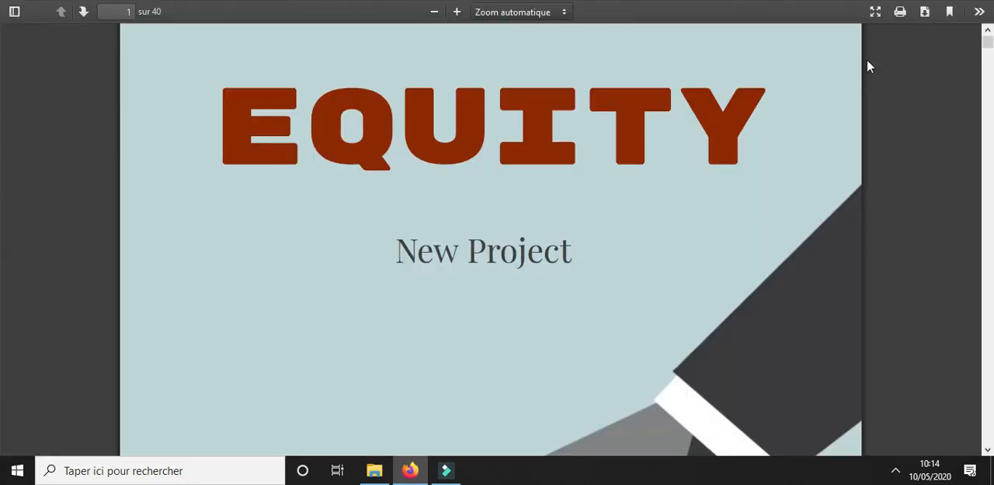
{"action": "left_click", "coordinate": [925, 12]}
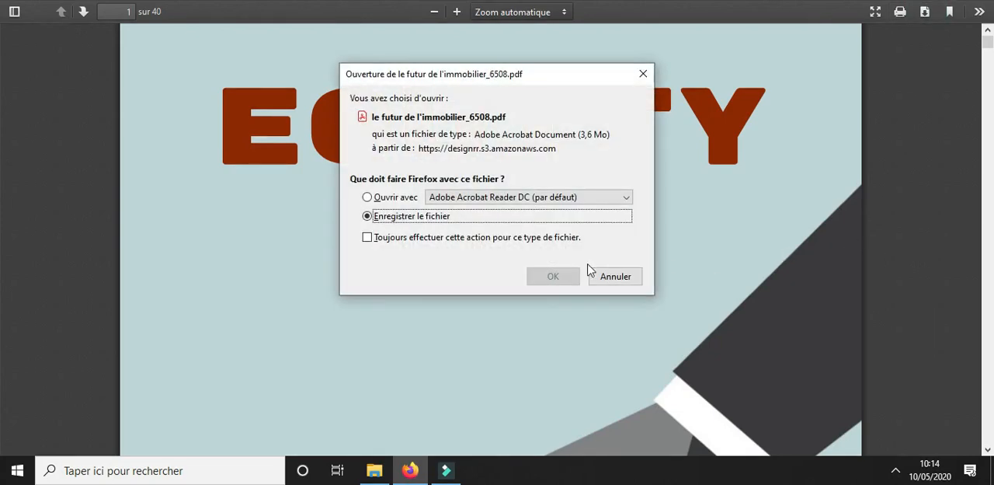